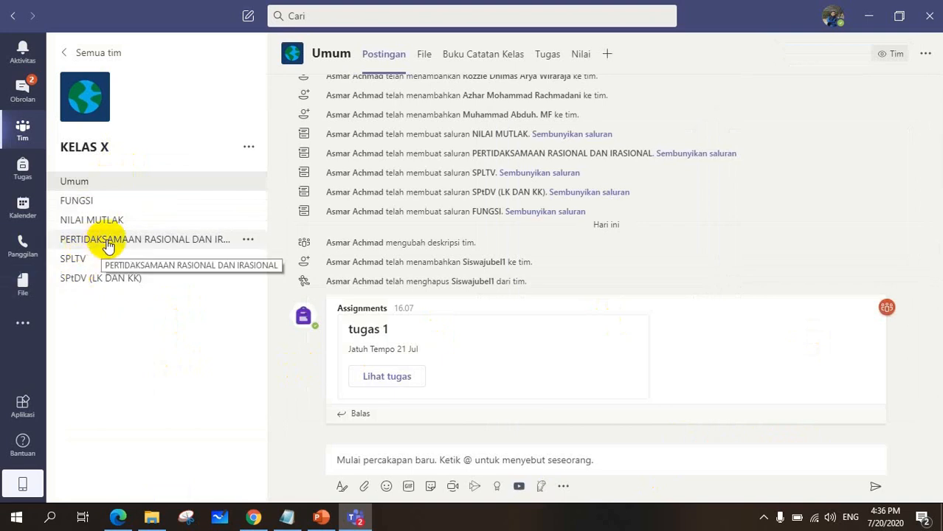
Start an immediate meeting titled "Pertemuan 1" in the PERTIDAKSAMAAN RASIONAL DAN IRASIONAL channel and turn the camera off.
left_click(107, 240)
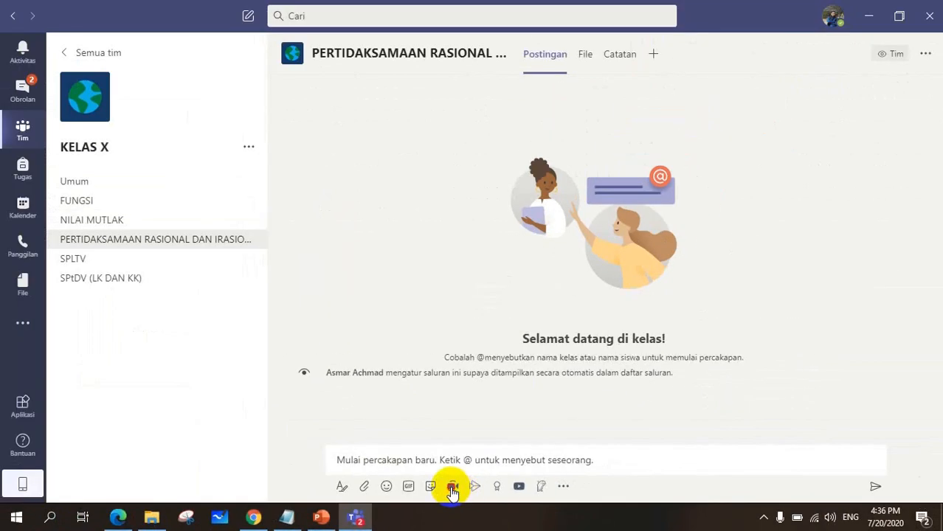
left_click(453, 490)
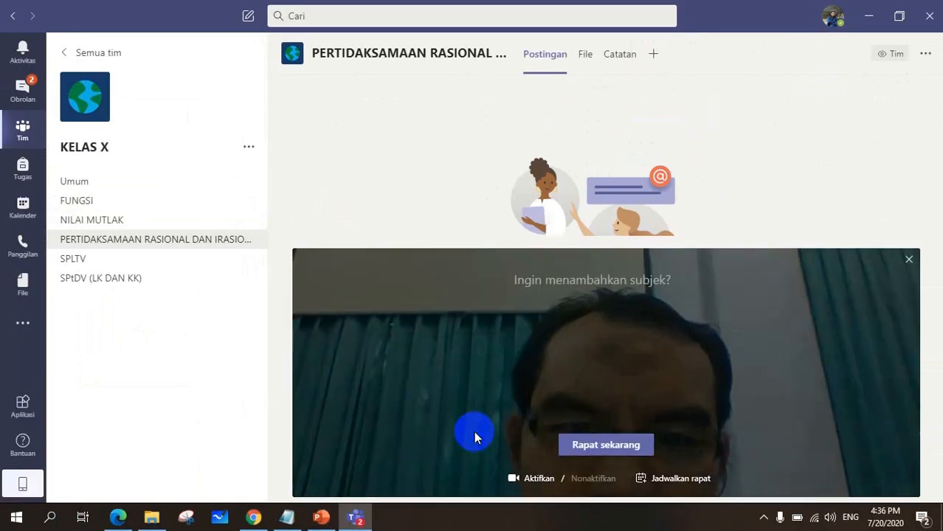
left_click(600, 299)
type("Per")
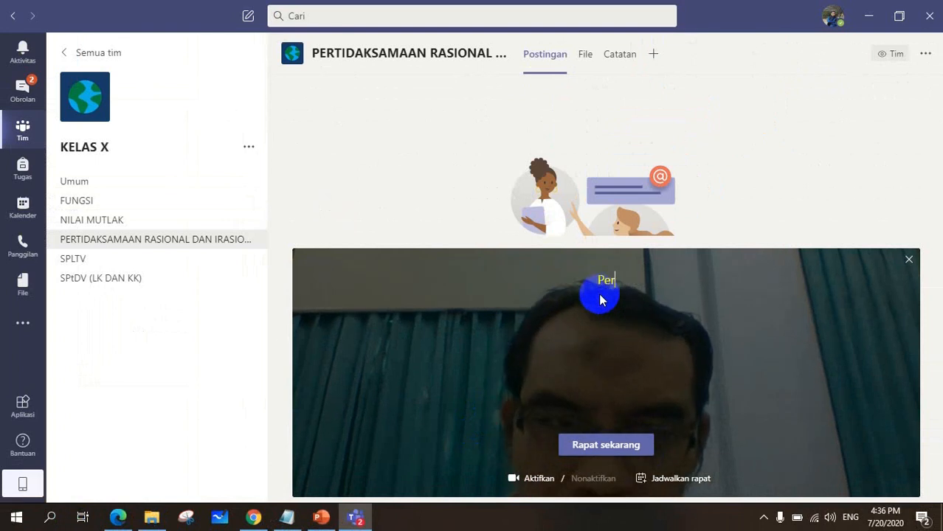
type("temuan 1")
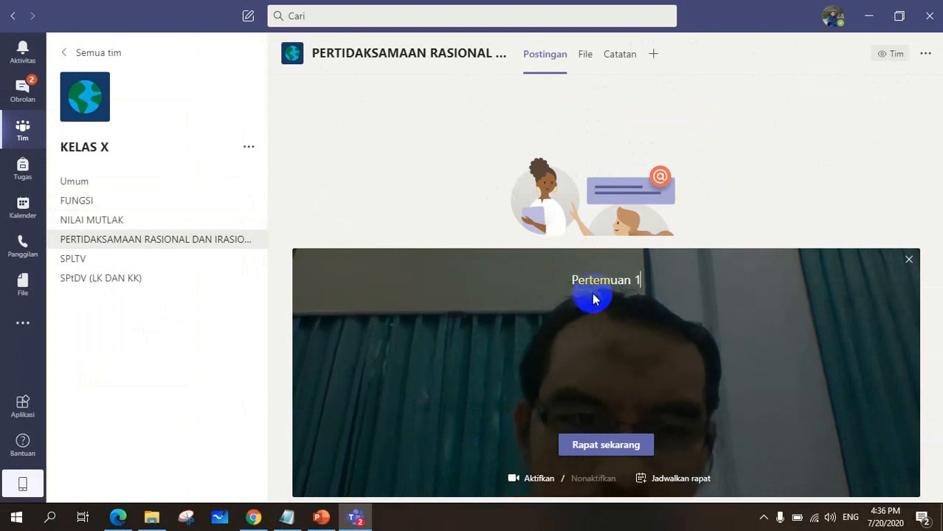
left_click(605, 446)
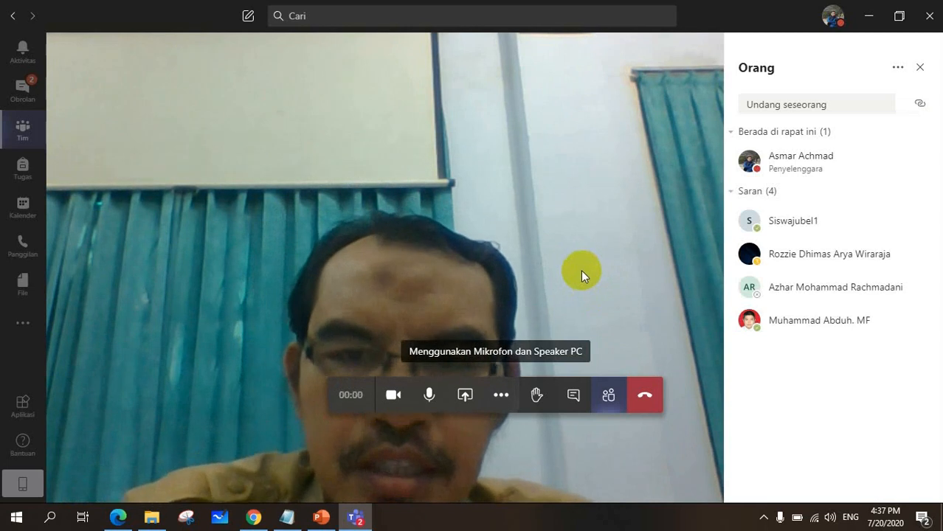
left_click(395, 402)
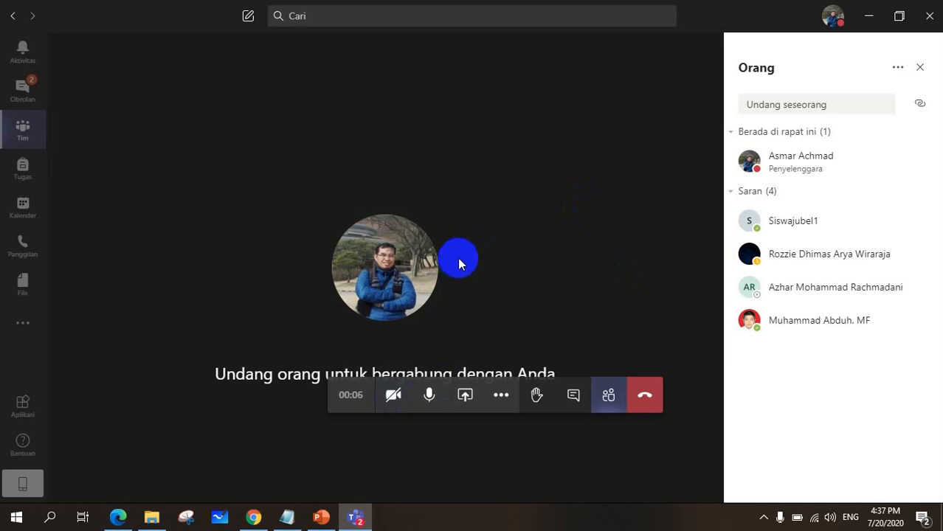
Switch to the student's Teams session in Chrome and open the PERTIDAKSAMAAN RASIONAL DAN IRASIONAL channel of the KELAS X team.
left_click(253, 517)
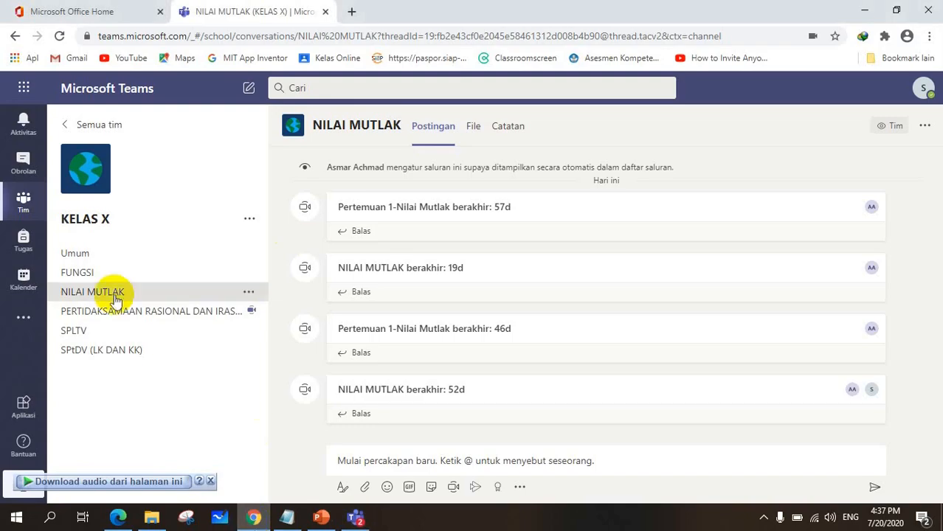
left_click(27, 200)
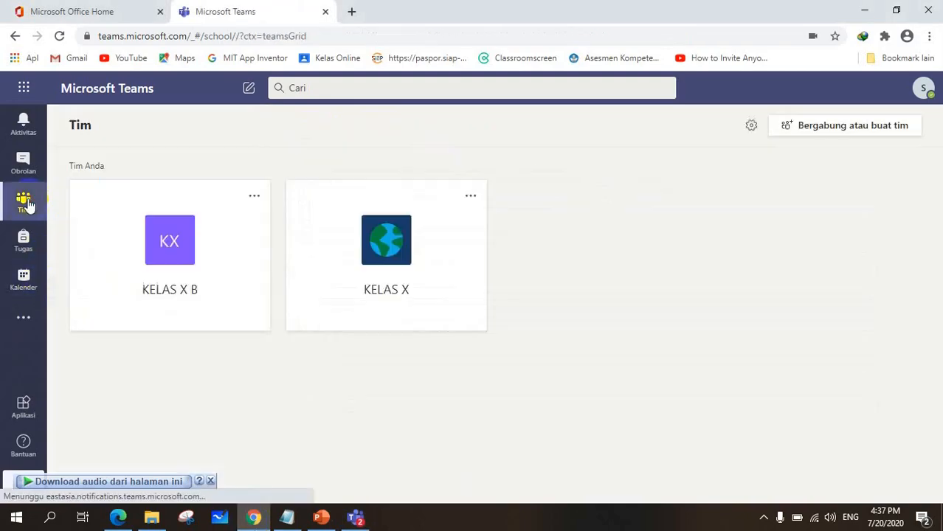
left_click(389, 257)
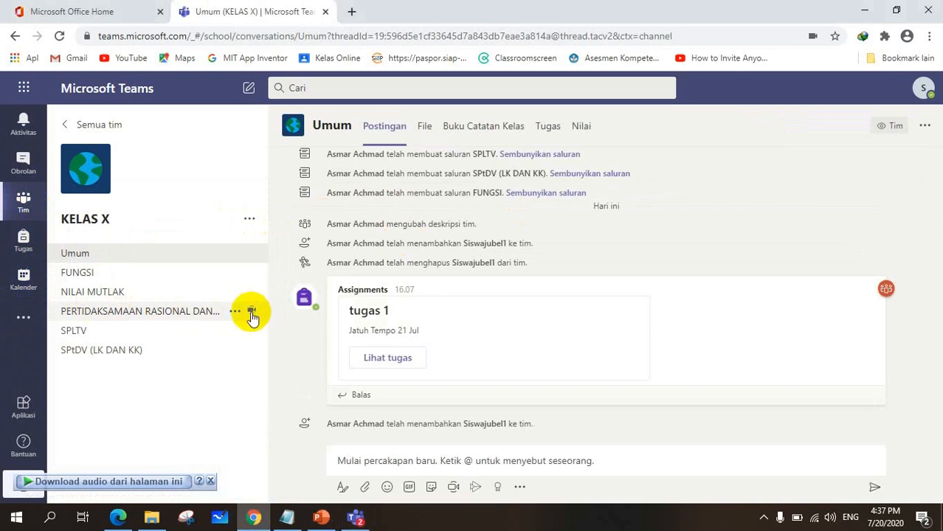
left_click(181, 320)
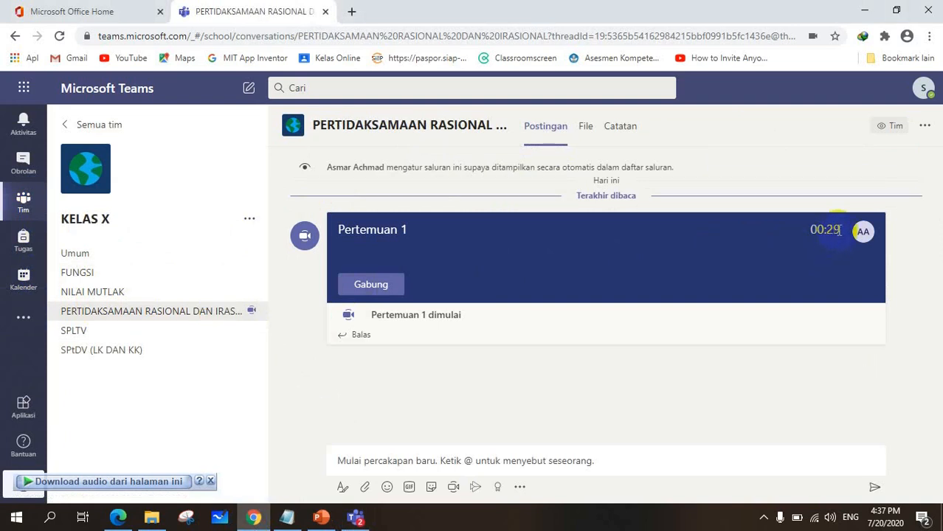
Join the ongoing "Pertemuan 1" meeting as the student with camera and microphone turned off.
left_click(372, 286)
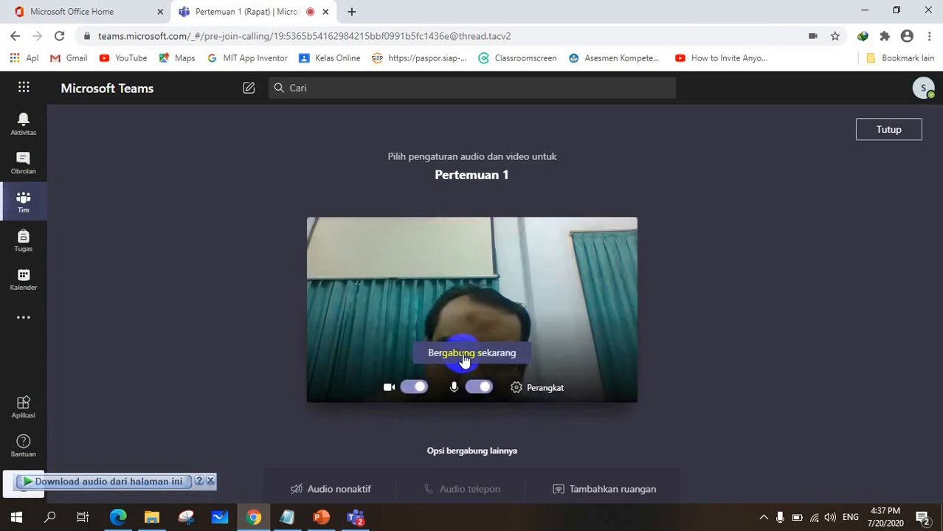
left_click(411, 388)
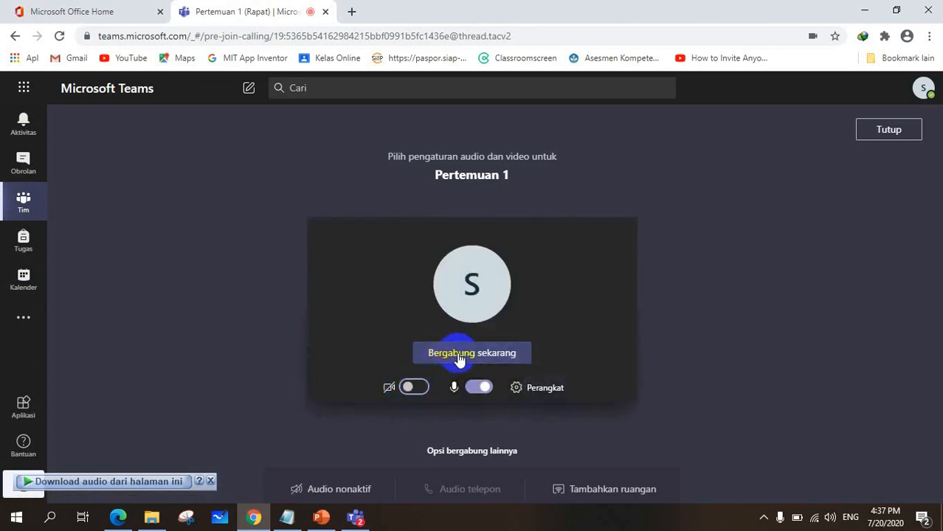
left_click(482, 387)
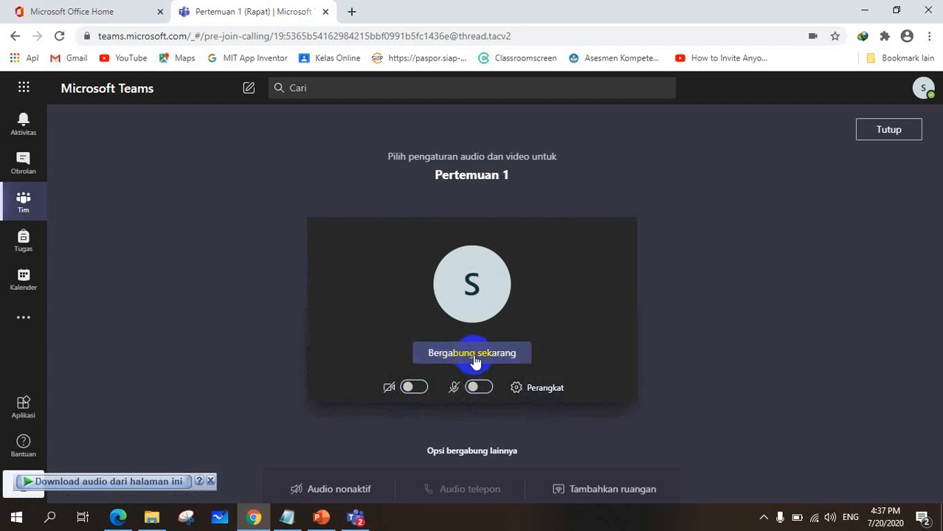
left_click(474, 357)
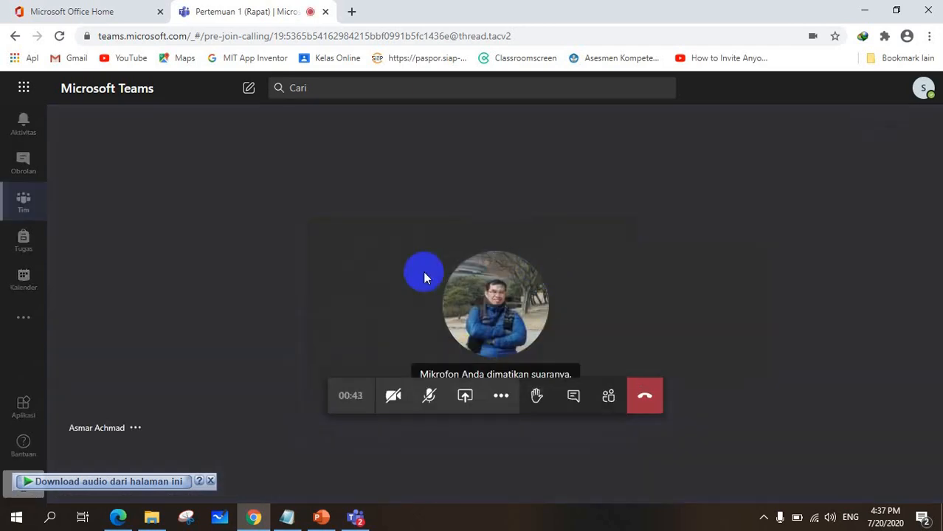
Return to the teacher's Teams desktop app, mute the microphone, and briefly turn the camera on and off again.
left_click(352, 518)
left_click(429, 396)
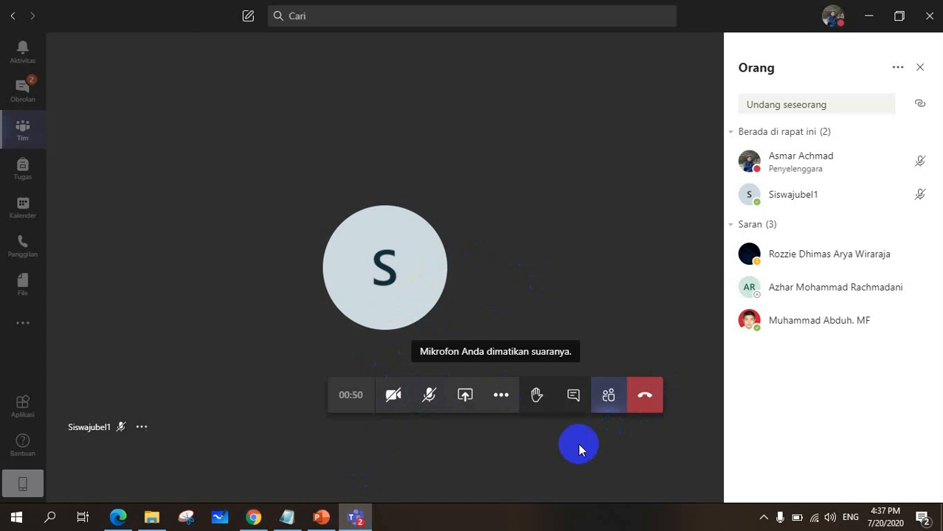
left_click(392, 397)
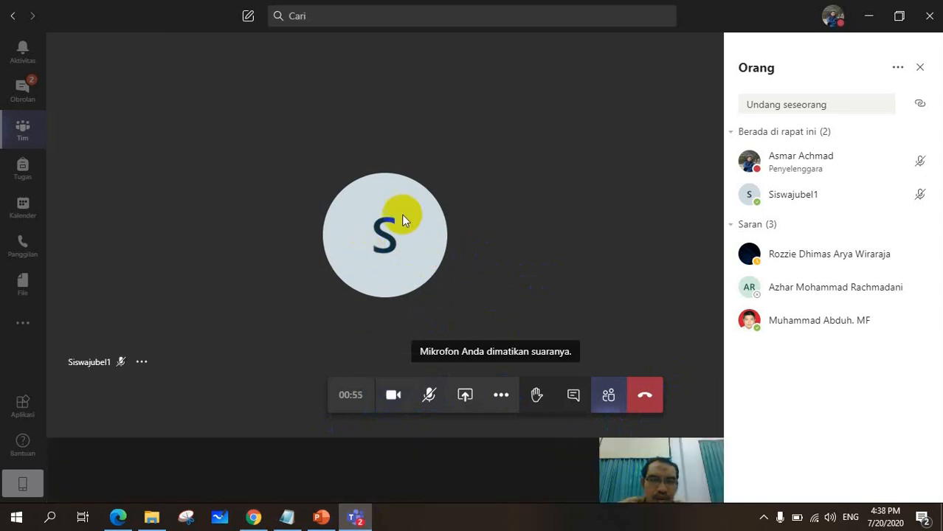
mouse_move(401, 214)
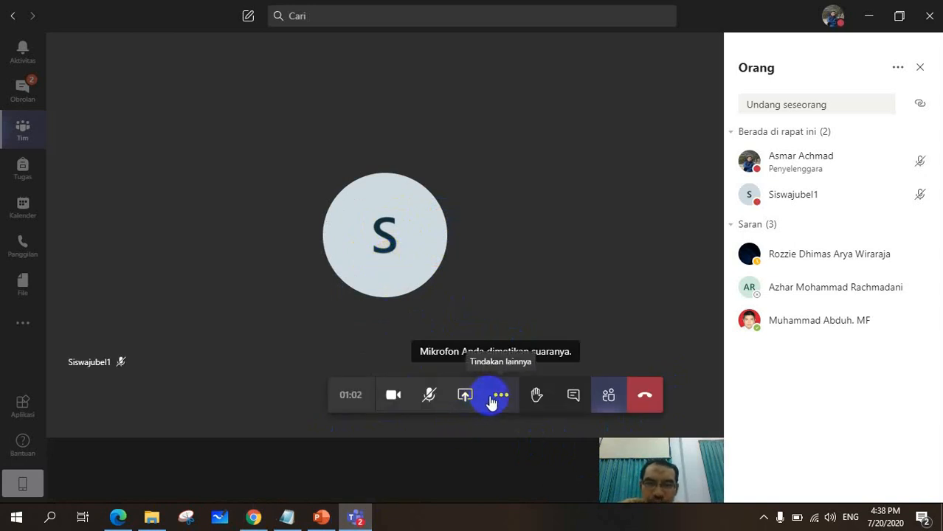
left_click(393, 397)
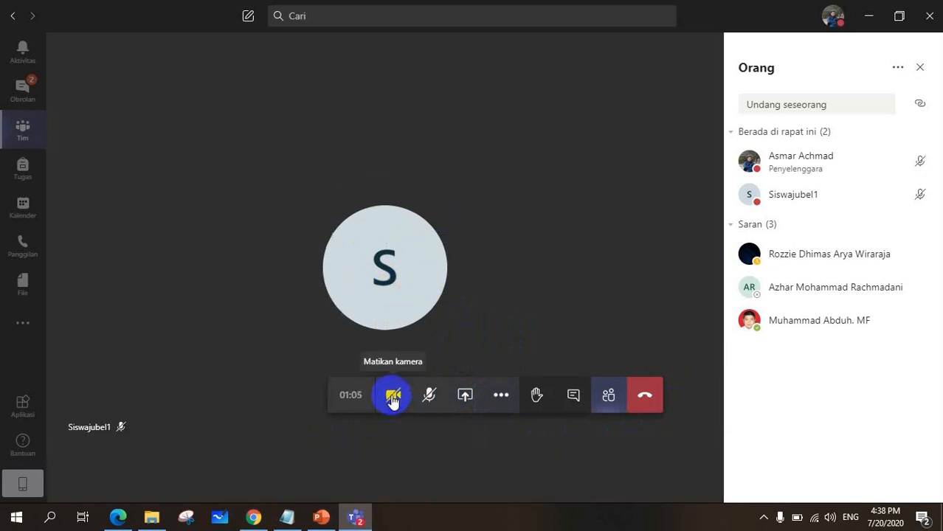
Review the meeting's additional actions and the participant list's options for permissions and attendance download.
left_click(499, 399)
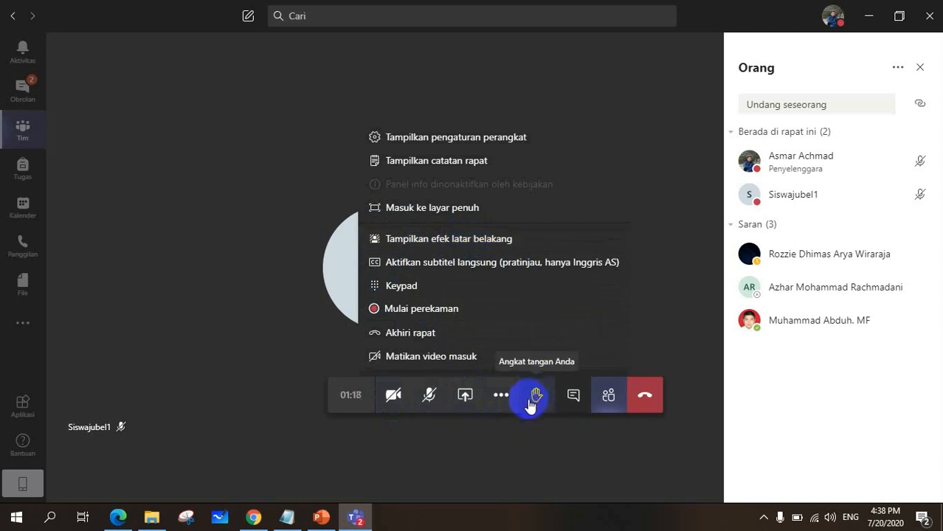
left_click(899, 71)
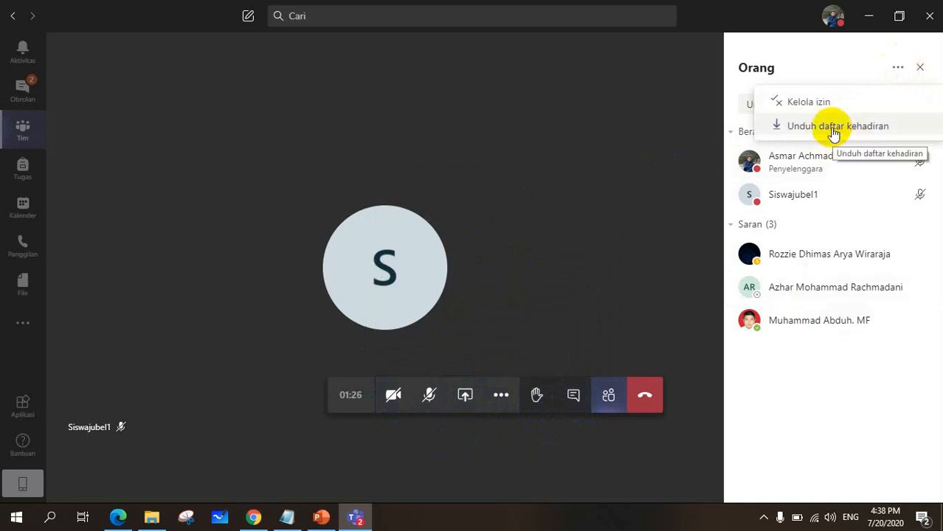
left_click(896, 68)
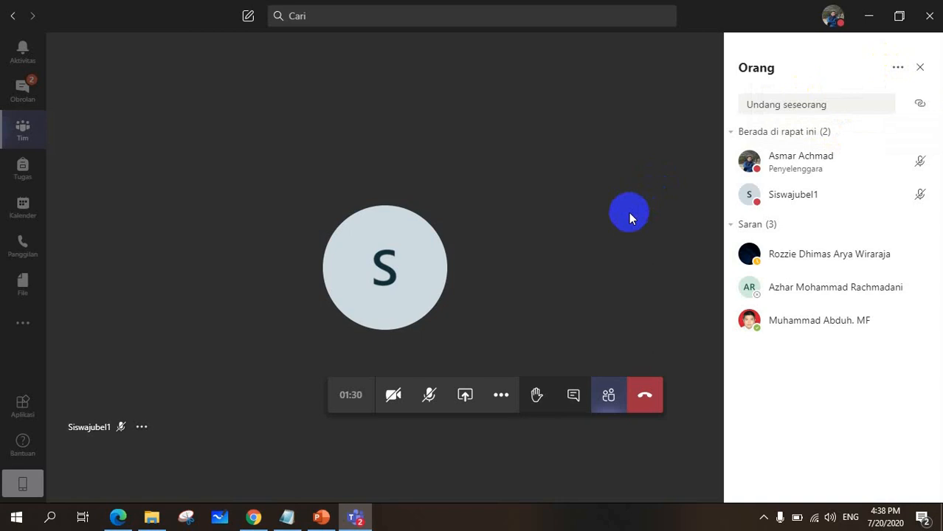
End the "Pertemuan 1" meeting for all participants.
left_click(499, 401)
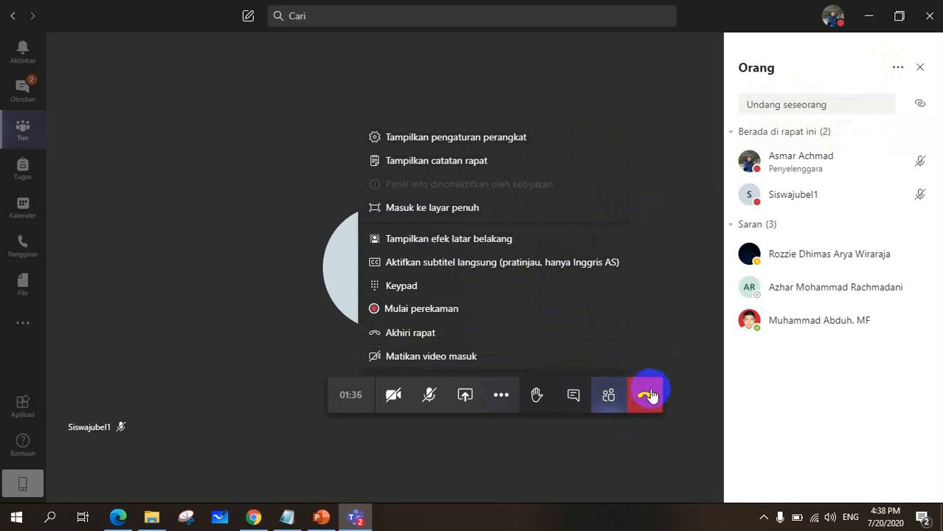
left_click(425, 333)
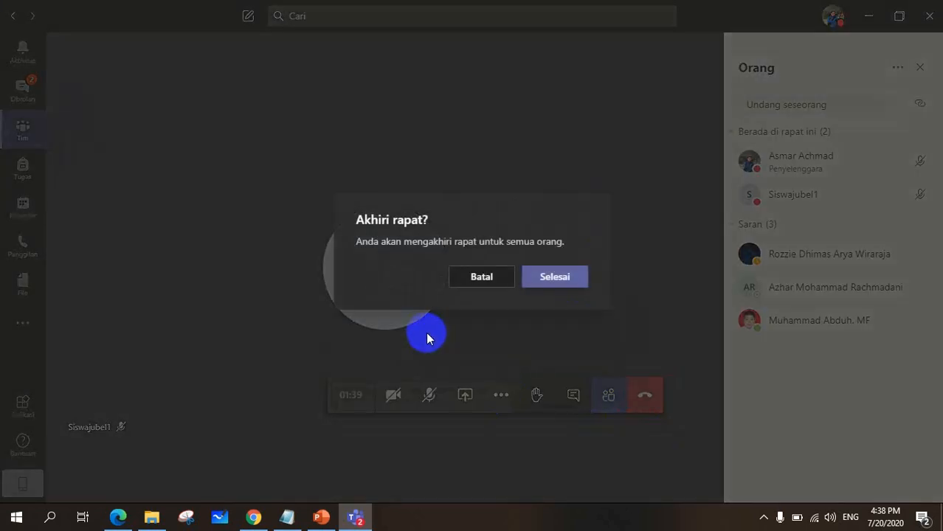
left_click(564, 281)
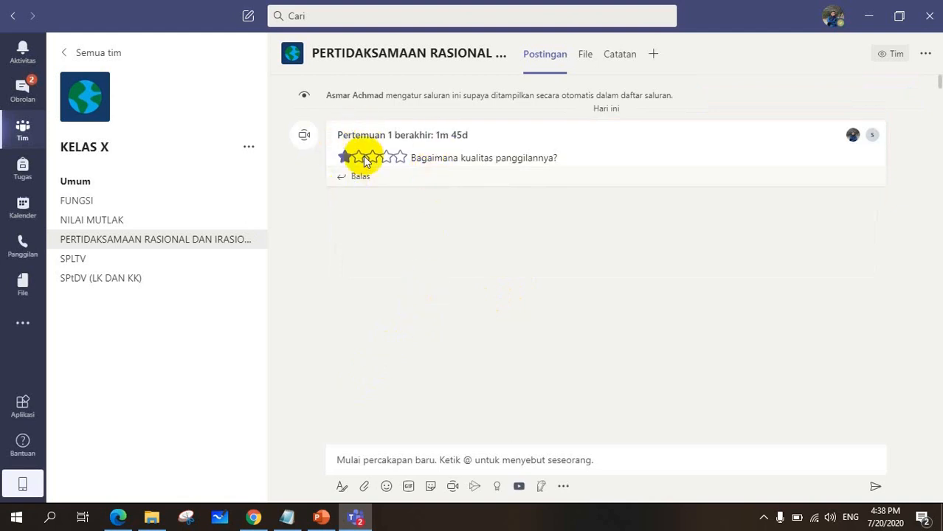
Rate the ended meeting's call quality with five stars and dismiss the feedback card.
left_click(399, 157)
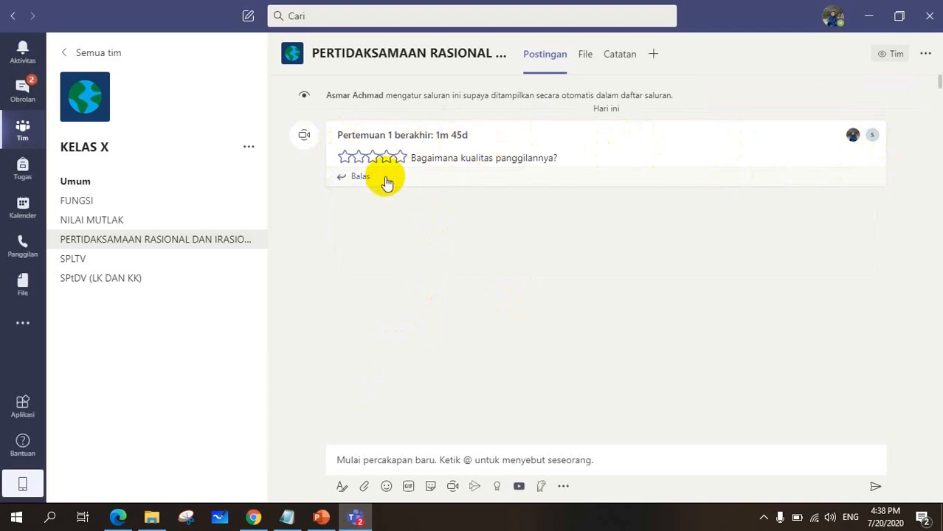
left_click(357, 157)
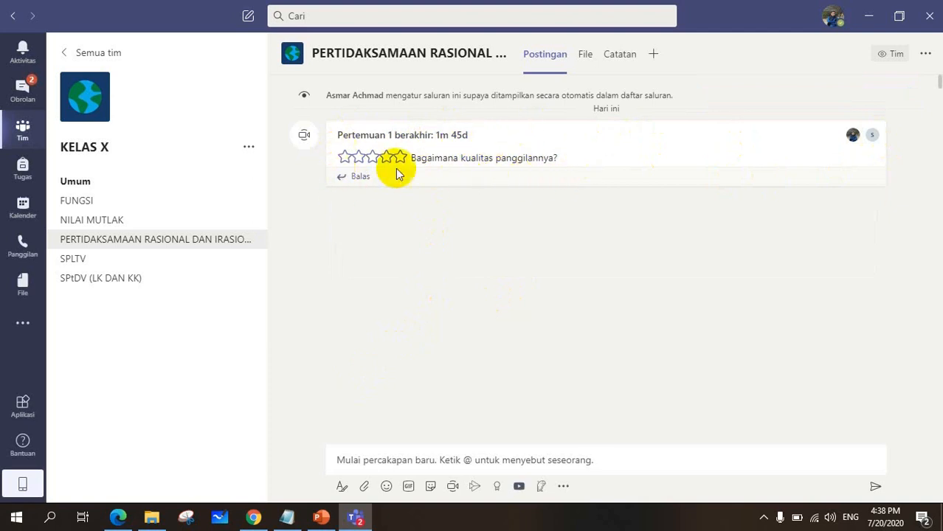
left_click(345, 158)
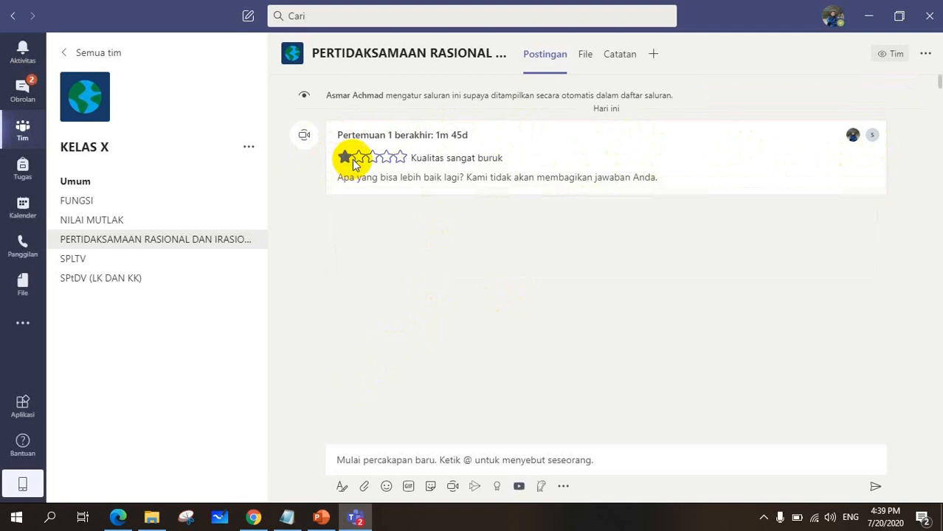
left_click(399, 157)
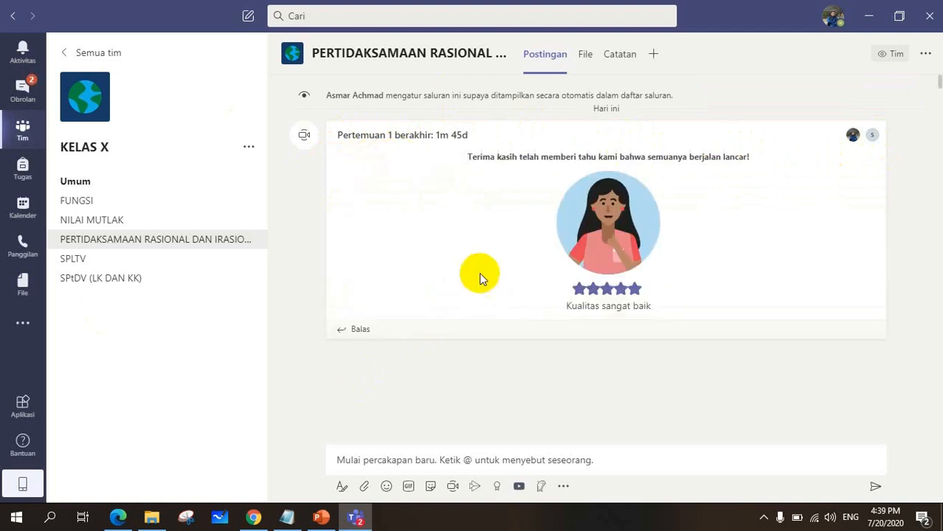
left_click(476, 394)
left_click(358, 327)
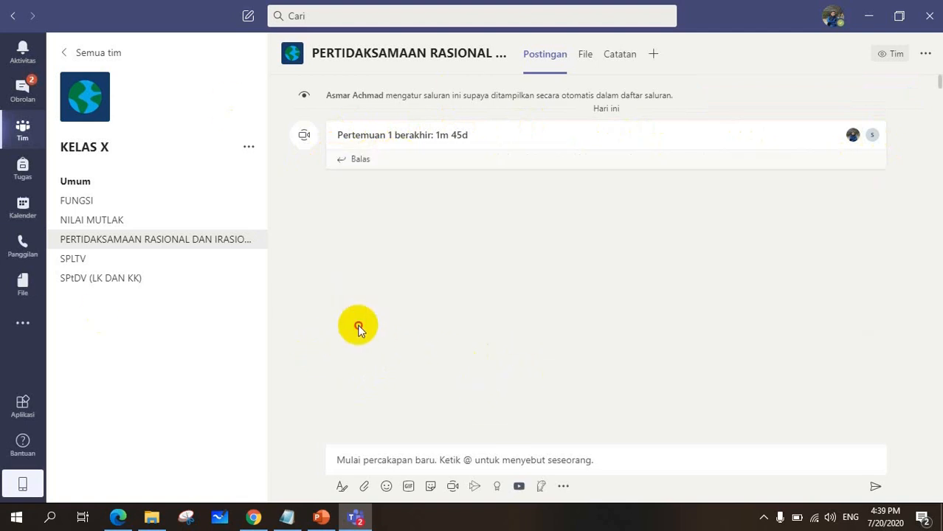
Check the ended meeting's post in the student's Chrome session, and return to the teacher's Teams desktop app.
left_click(253, 517)
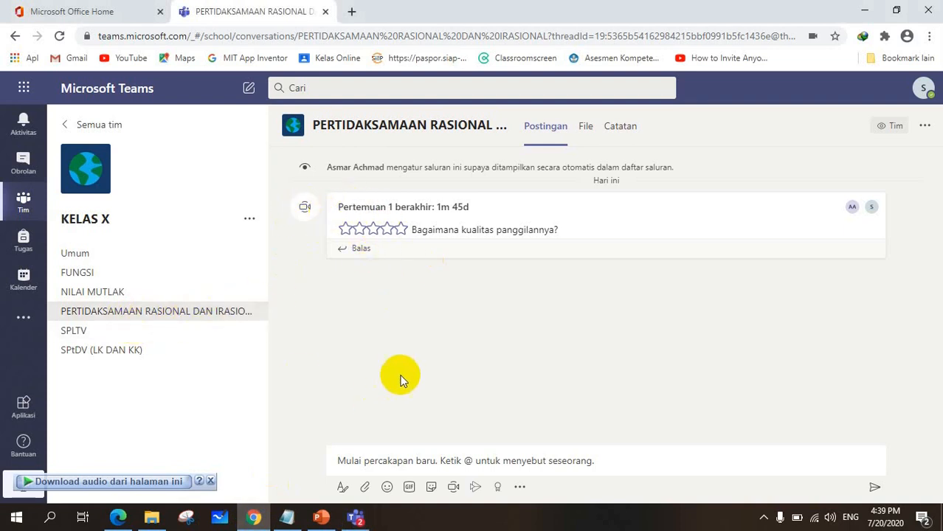
left_click(355, 518)
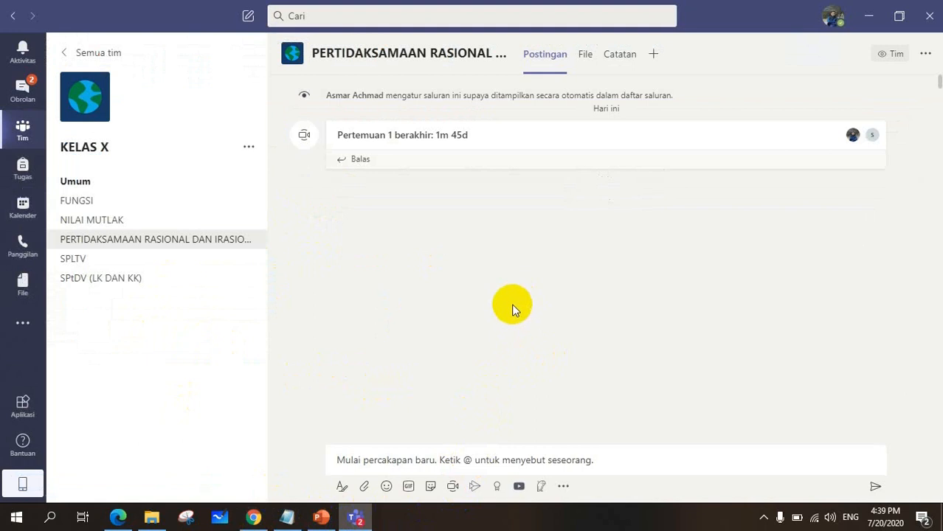
Open the scheduling form for a new meeting titled "Pertemuan 2" in the current channel.
left_click(453, 489)
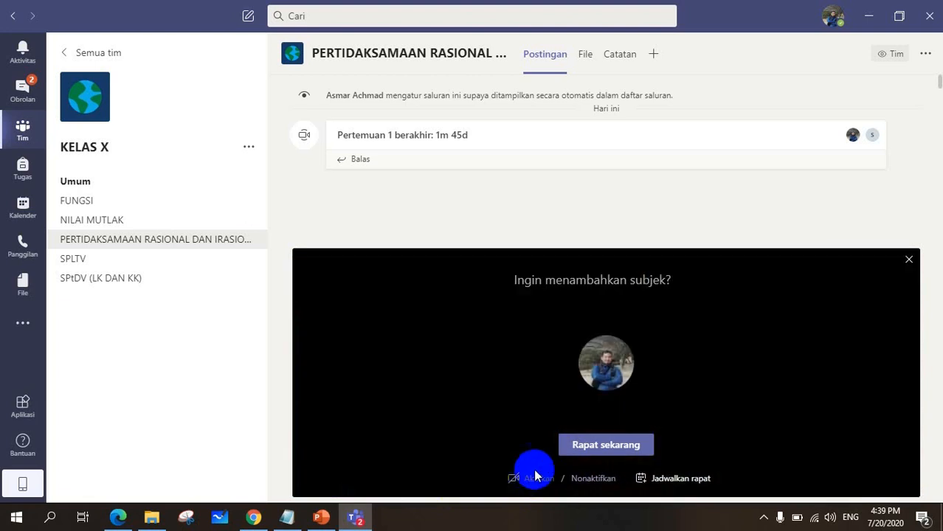
left_click(588, 285)
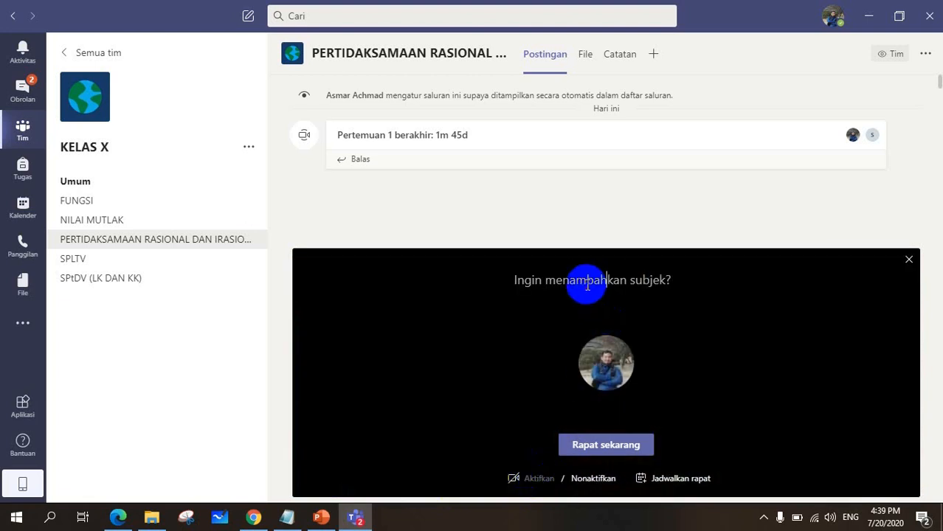
type("Pertemuan 2")
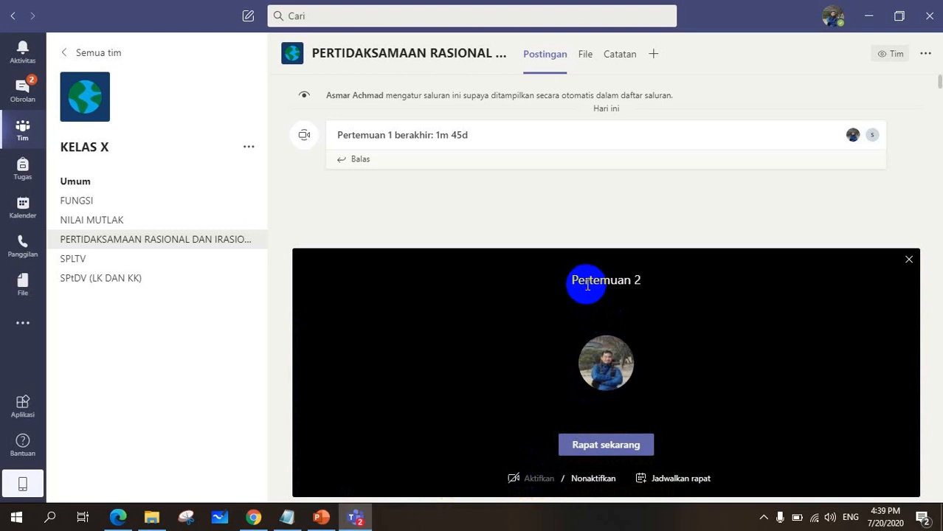
left_click(674, 479)
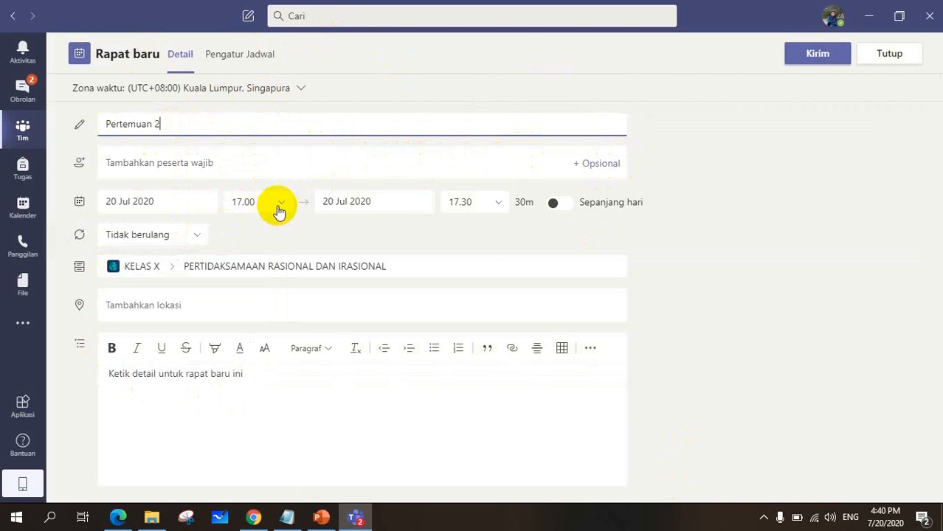
Set the "Pertemuan 2" meeting's end time to 18.00 and send the schedule to the channel.
left_click(500, 206)
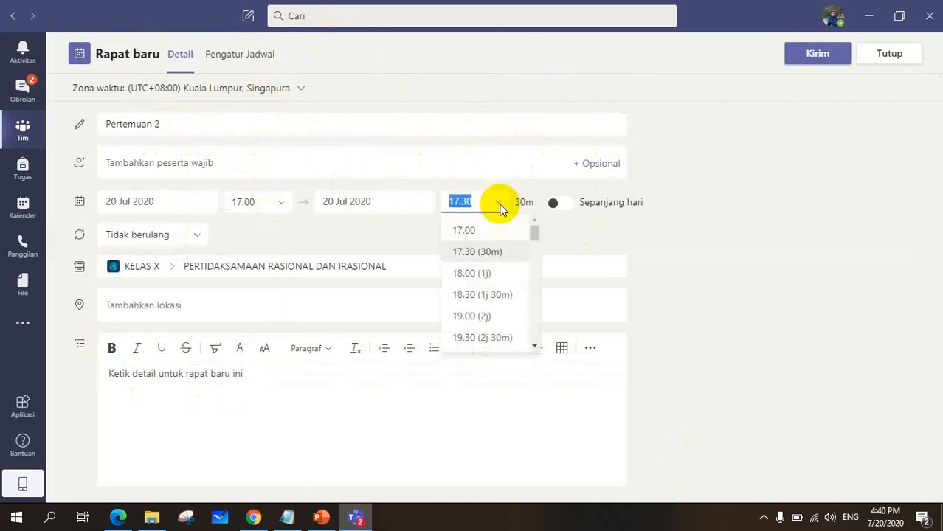
left_click(466, 274)
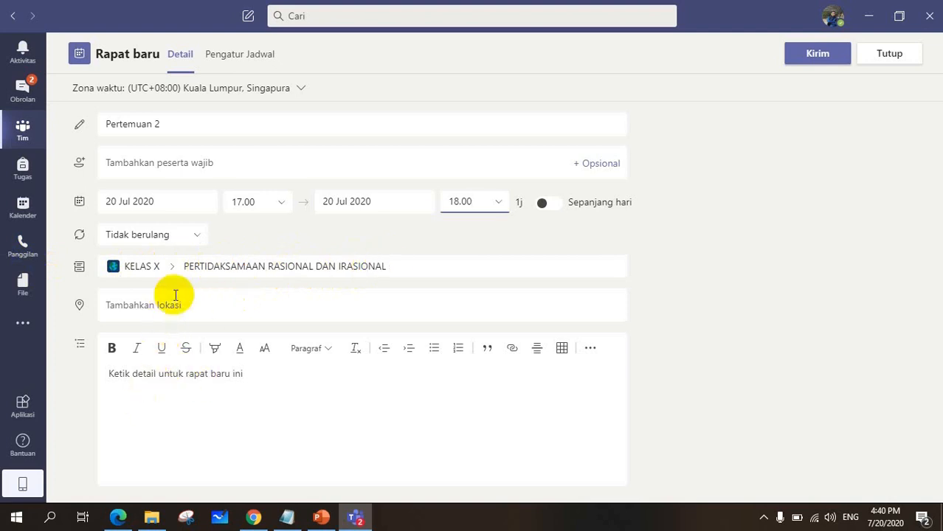
left_click(819, 57)
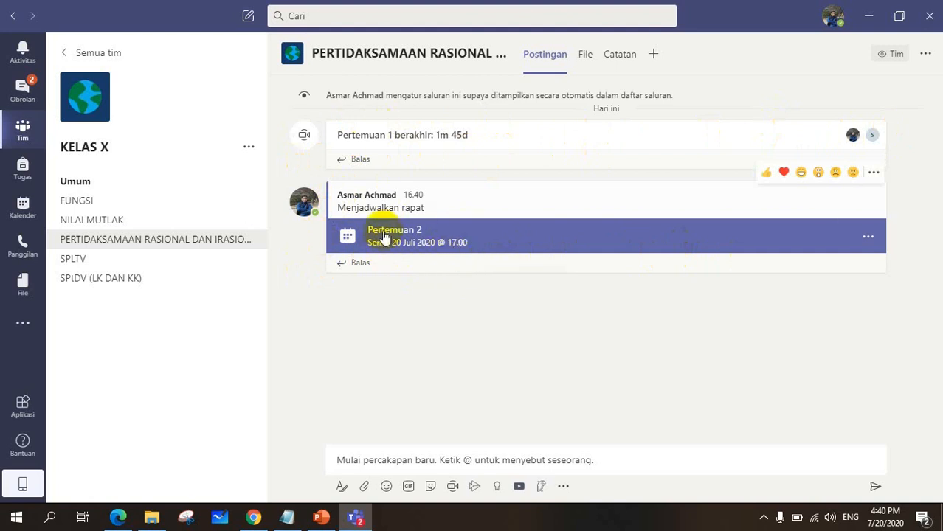
Check the scheduled "Pertemuan 2" post in the student's Chrome session, and return to the teacher's Teams desktop app.
left_click(253, 518)
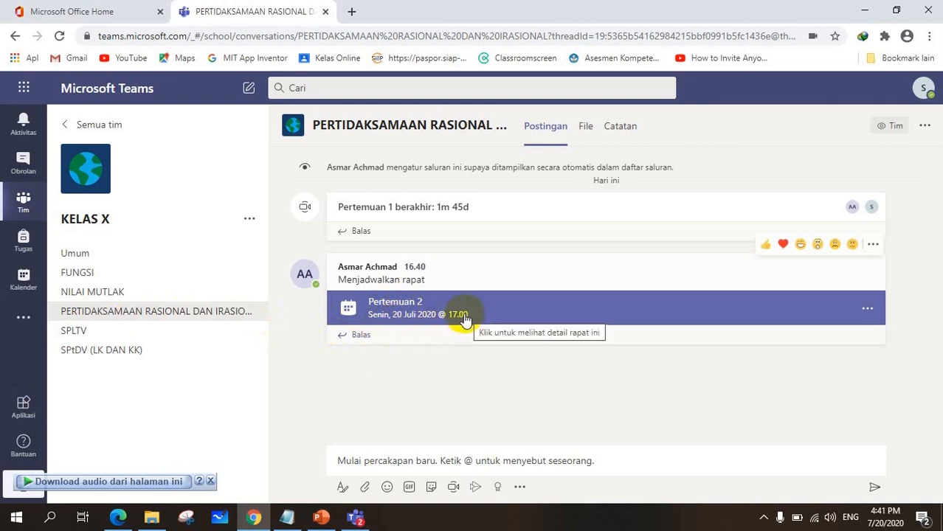
left_click(356, 518)
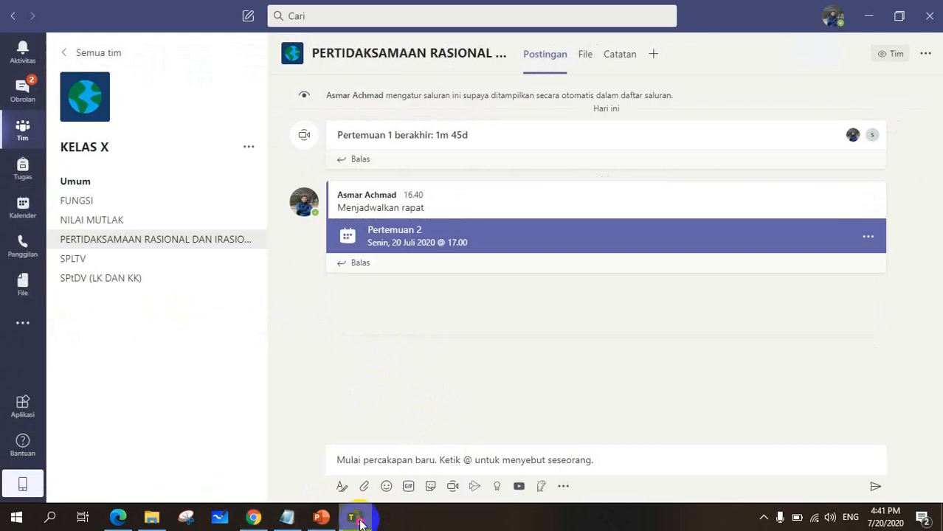
Join "Pertemuan 2" as the teacher from its scheduled channel post, with the microphone muted.
left_click(406, 233)
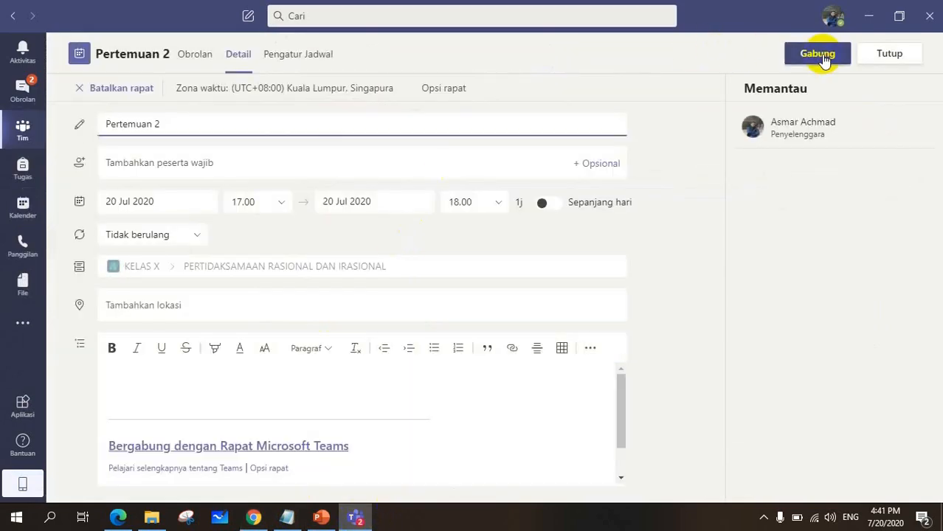
left_click(819, 56)
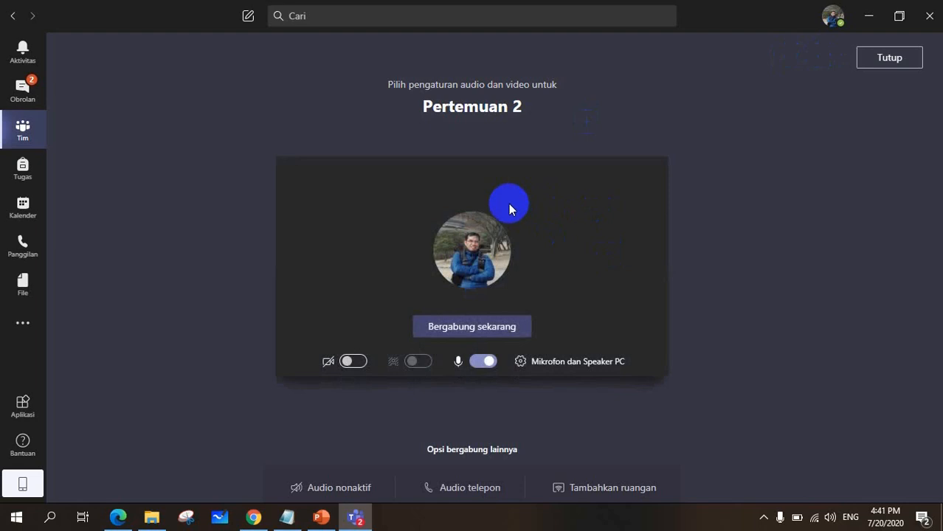
left_click(458, 366)
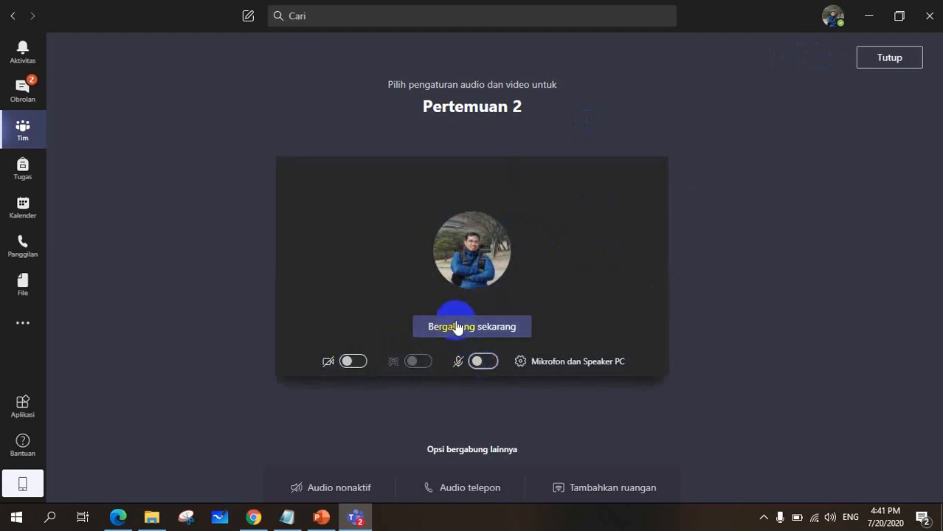
left_click(459, 334)
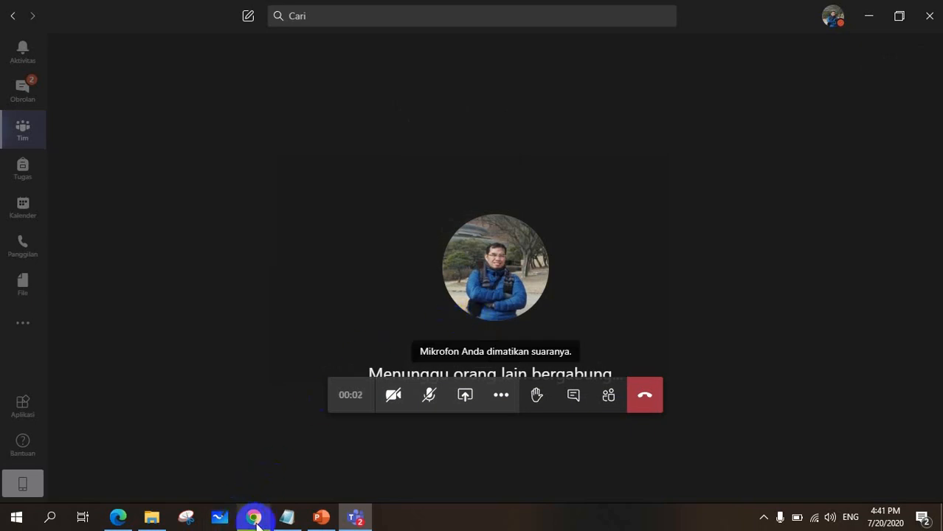
Switch to the student's Chrome session and join the running "Pertemuan 2" meeting from its channel post.
mouse_move(253, 519)
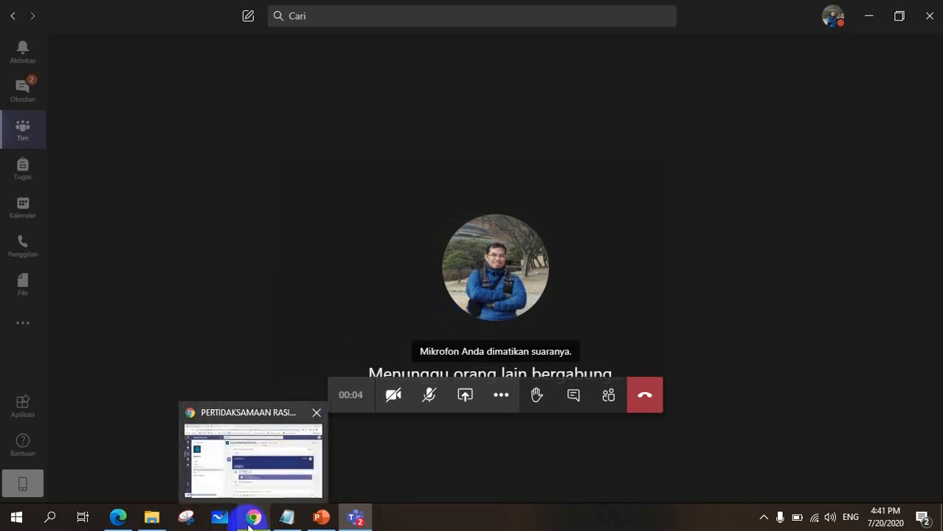
left_click(251, 522)
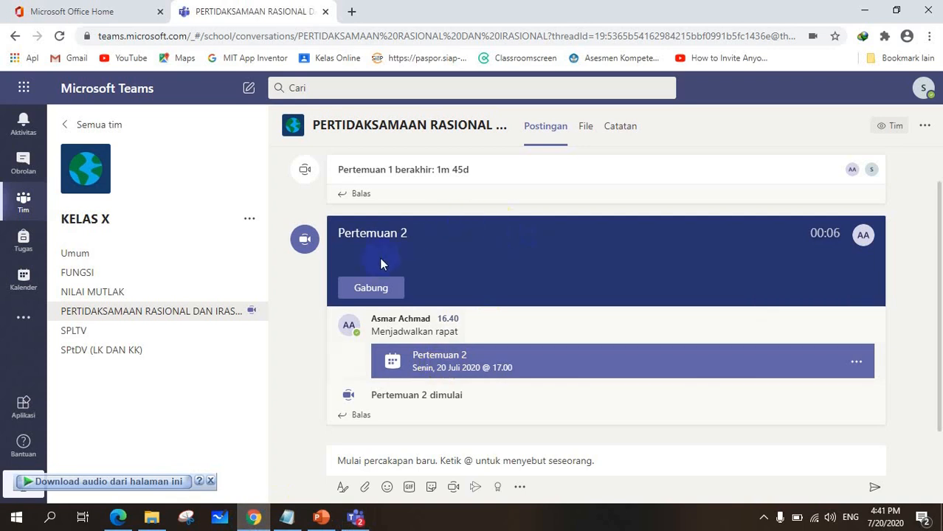
left_click(375, 289)
left_click(379, 289)
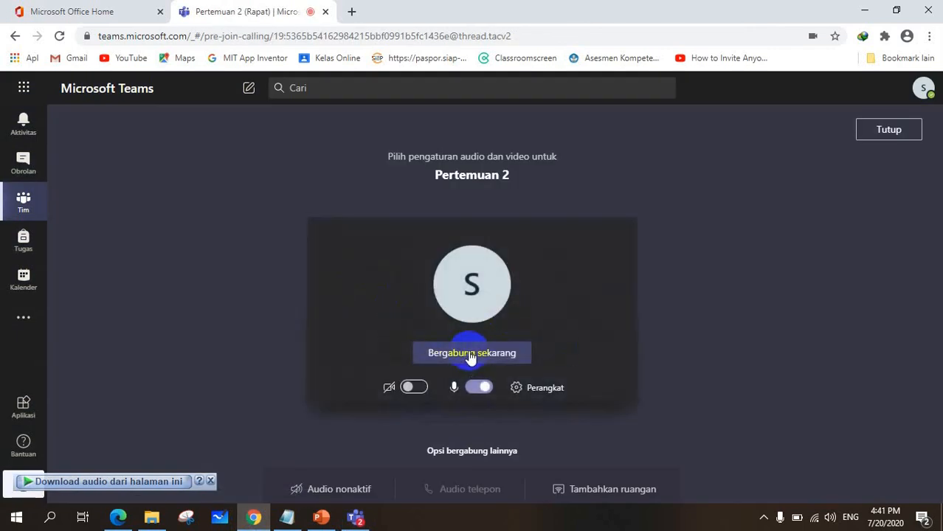
left_click(469, 358)
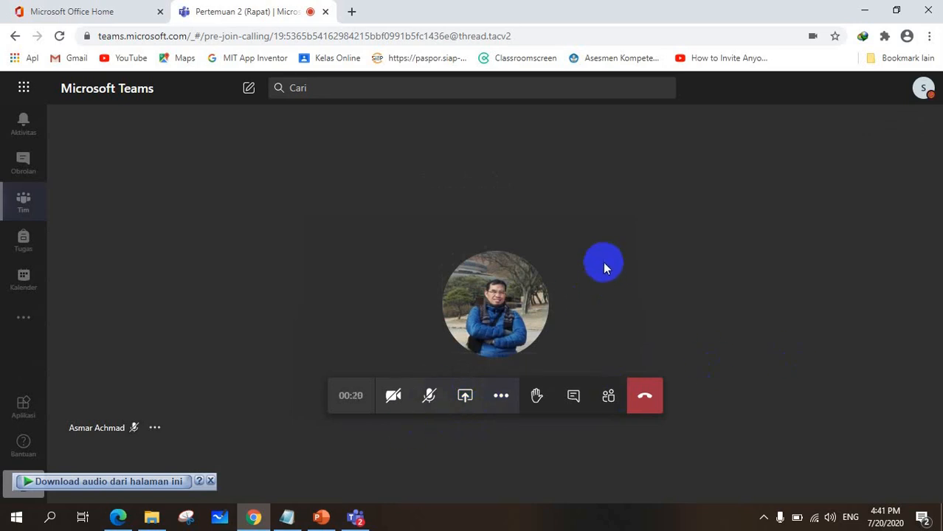
Switch back to the teacher's Teams desktop app and turn on the camera in the meeting.
left_click(357, 519)
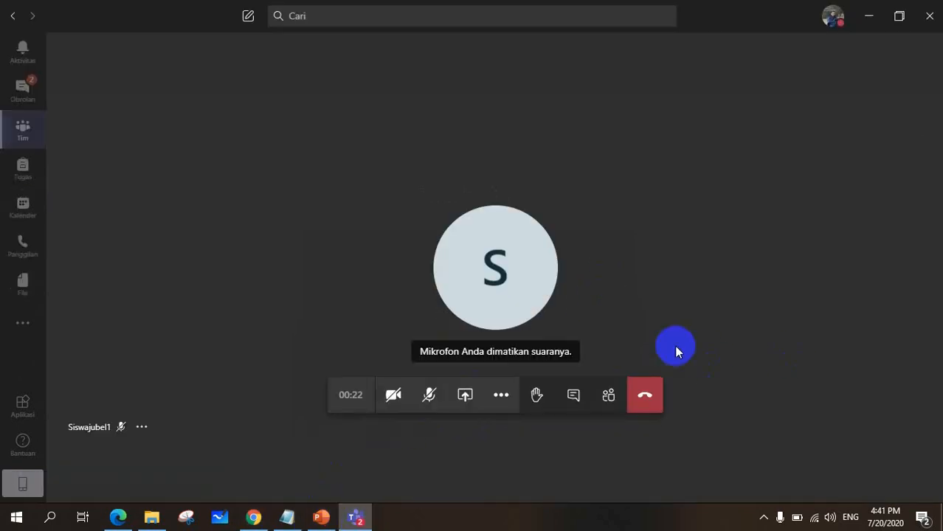
left_click(405, 406)
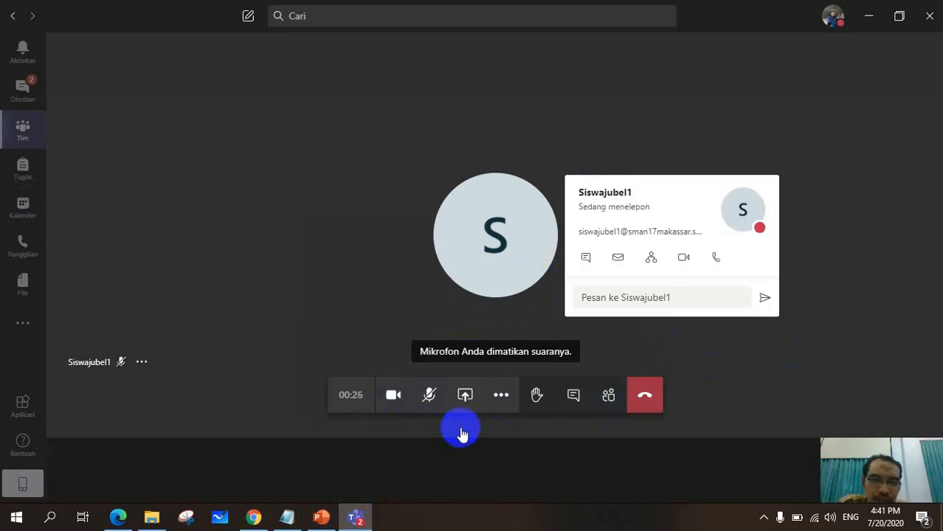
Show the meeting's participant list and view the option for asking the first suggested person to join.
left_click(608, 395)
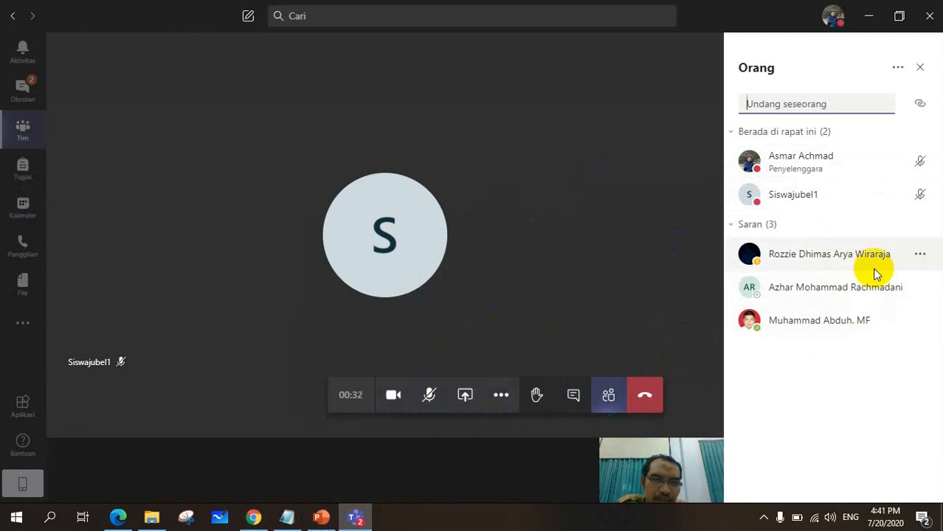
left_click(921, 258)
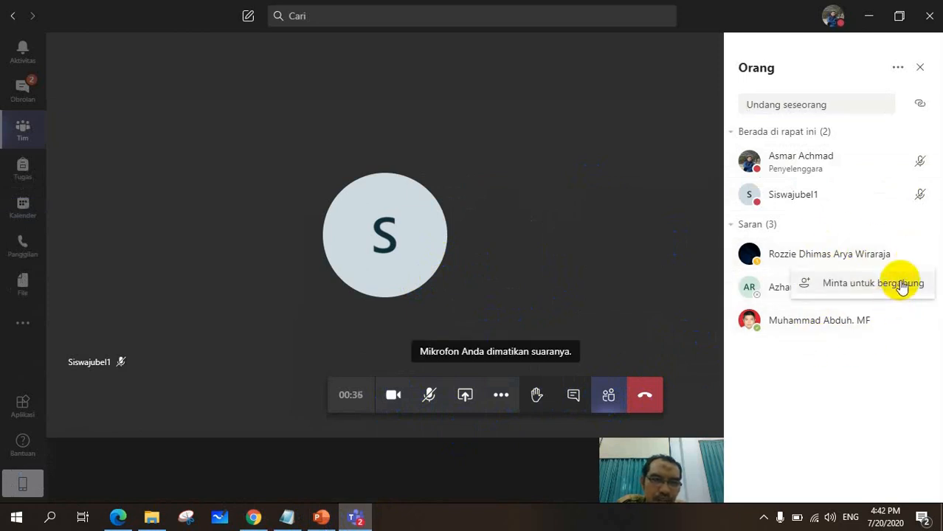
left_click(606, 270)
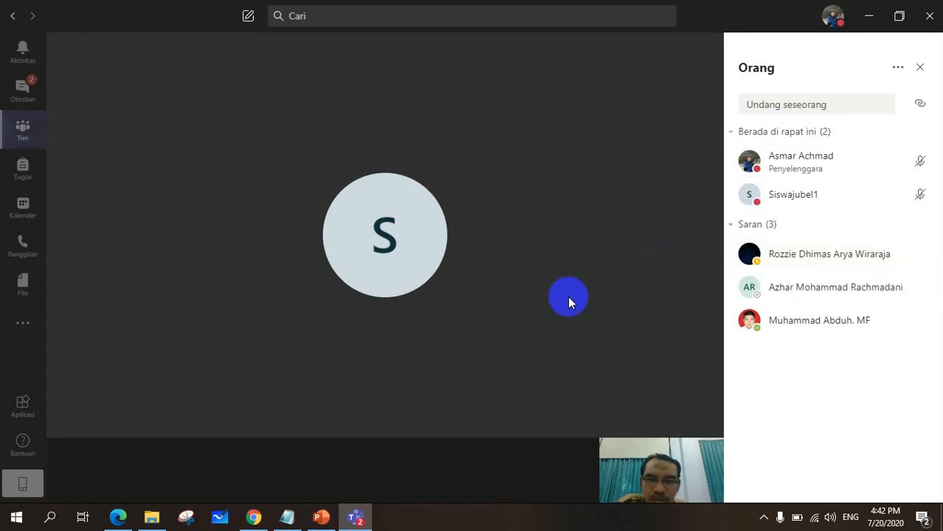
End the "Pertemuan 2" meeting for all participants.
mouse_move(443, 359)
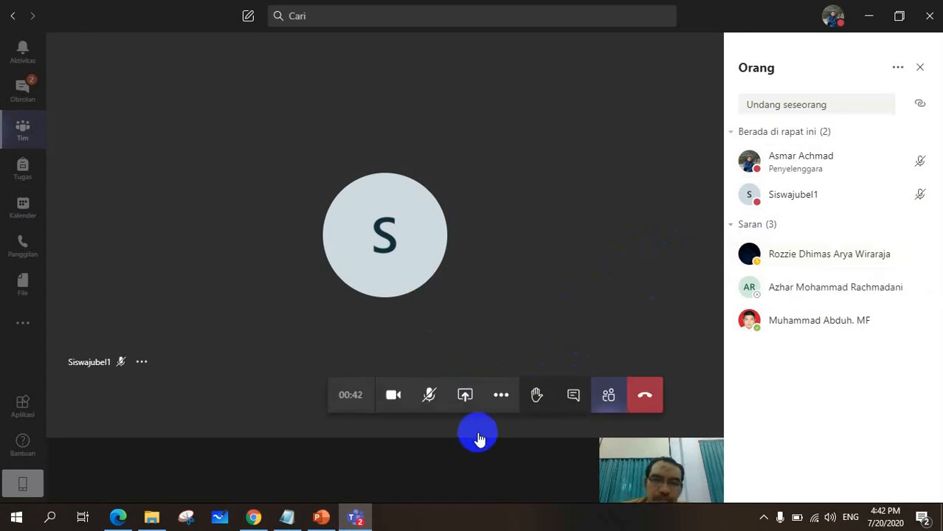
left_click(501, 399)
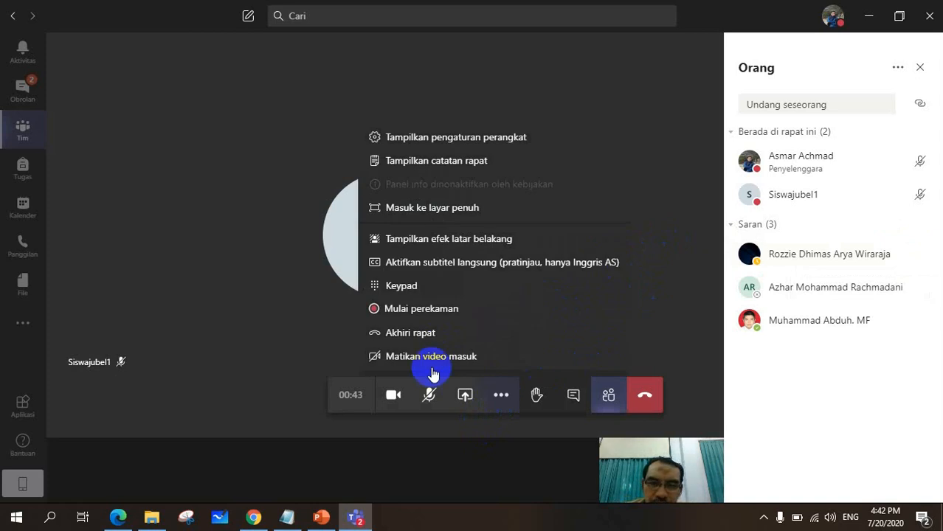
left_click(421, 333)
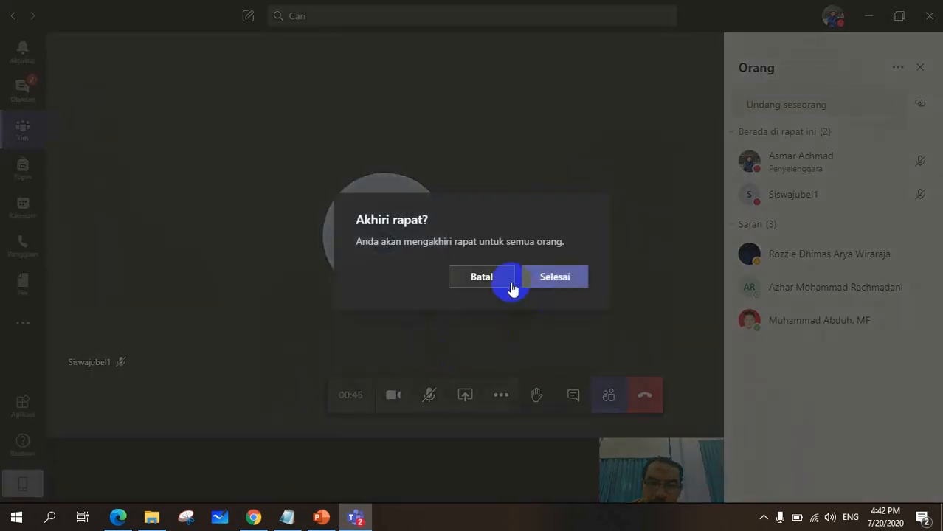
left_click(543, 278)
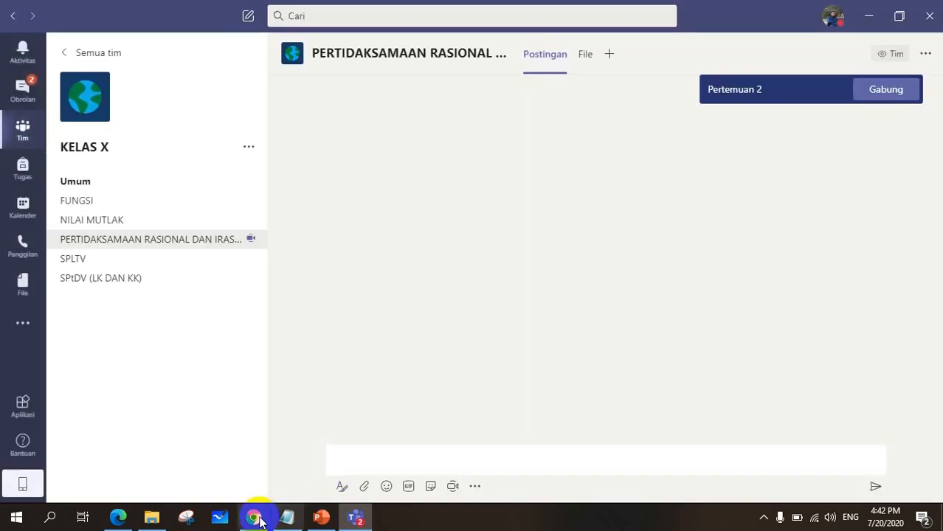
Check the ended "Pertemuan 2" post in the student's Chrome session, and return to the teacher's Teams desktop app.
left_click(253, 517)
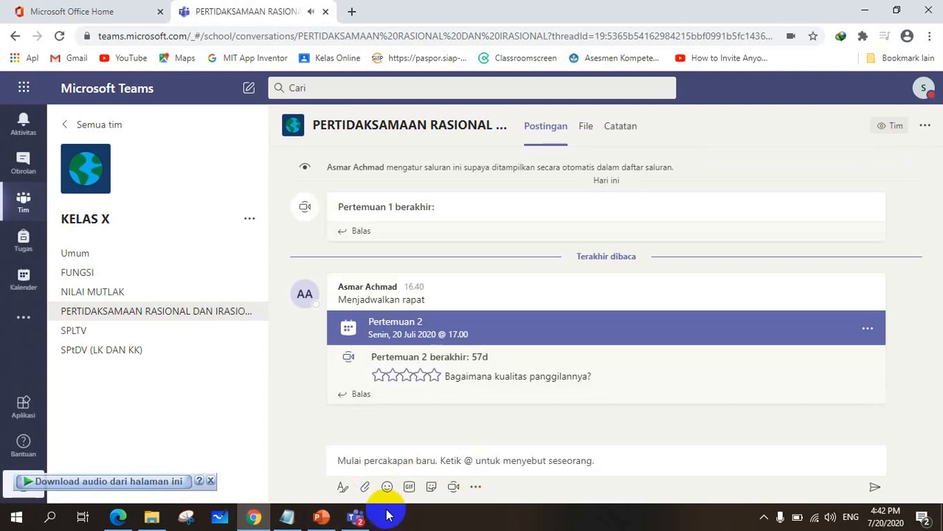
left_click(354, 516)
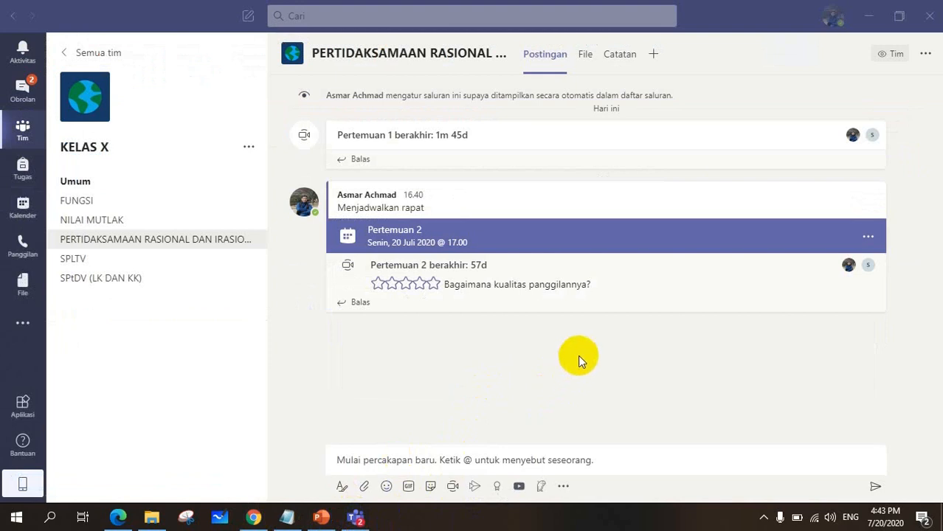
Start a channel meeting setup with the camera off and the subject "Pertemuan 3", and open its scheduling form.
left_click(452, 489)
left_click(452, 489)
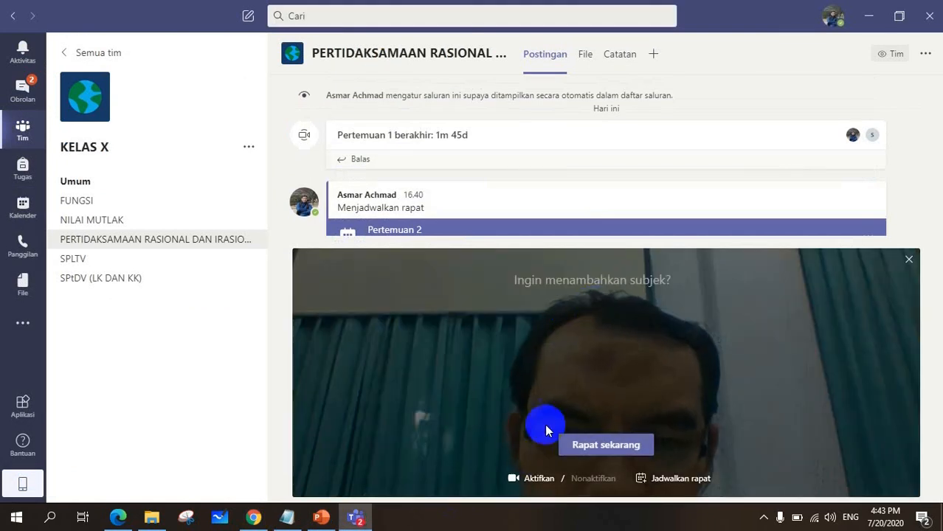
left_click(534, 483)
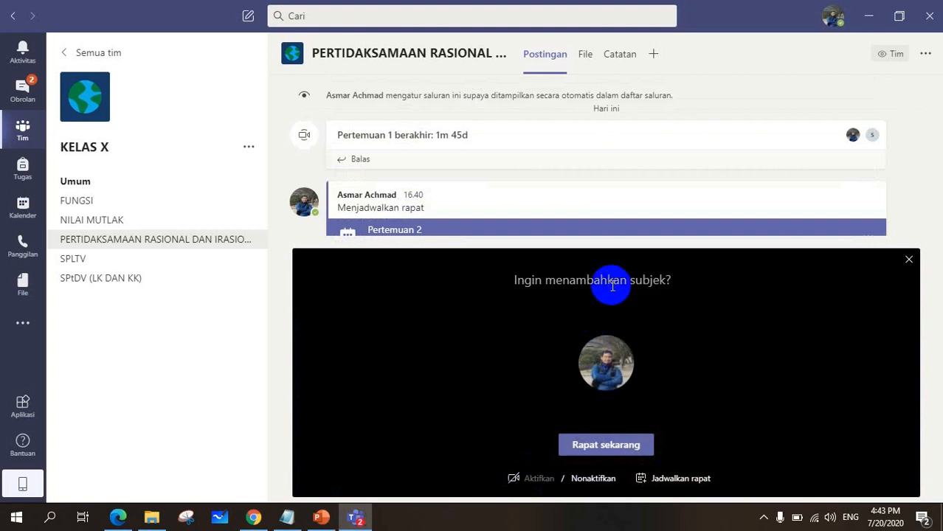
type("Pertemuan 3")
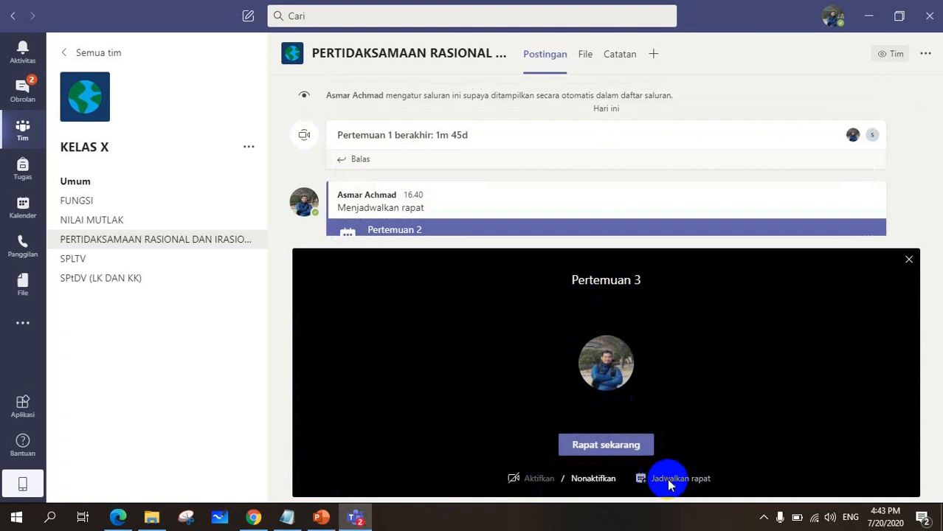
left_click(667, 478)
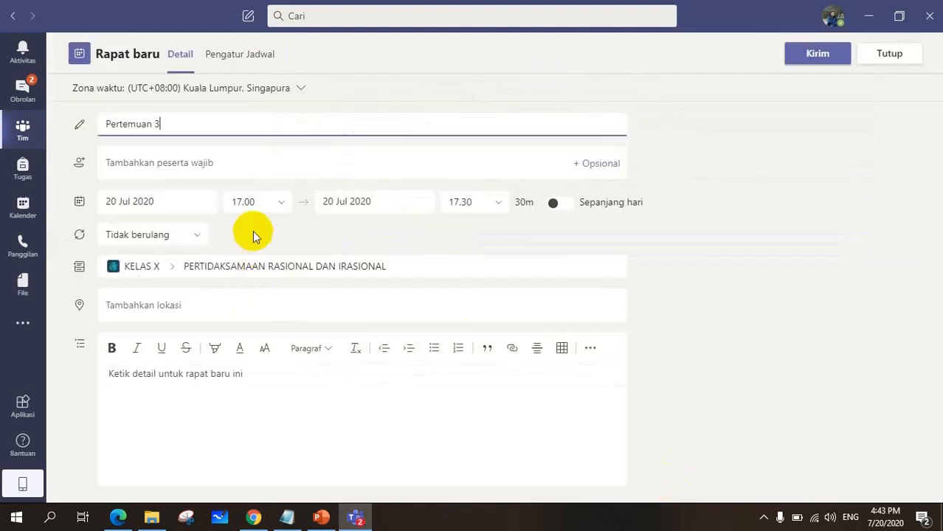
Schedule "Pertemuan 3" for 21 Jul 2020 from 08.00 to 09.00 and send it to the channel.
left_click(198, 201)
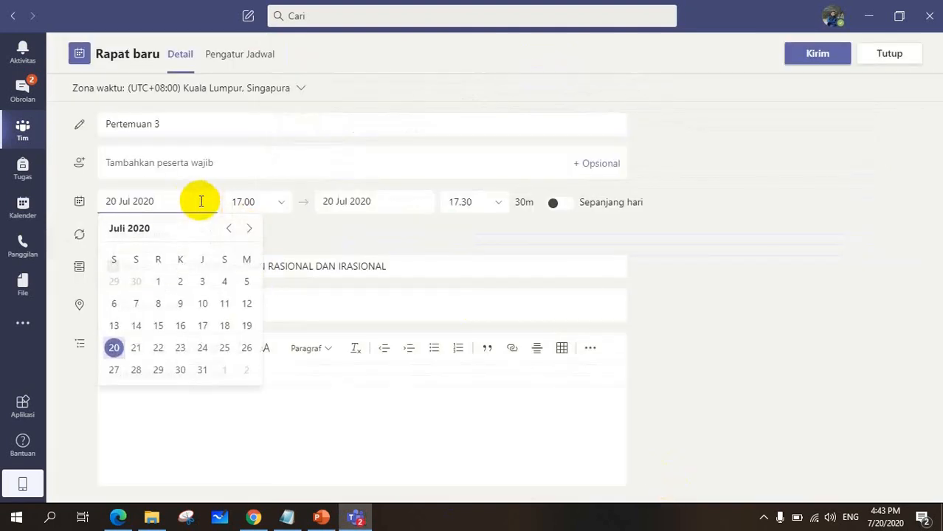
left_click(136, 350)
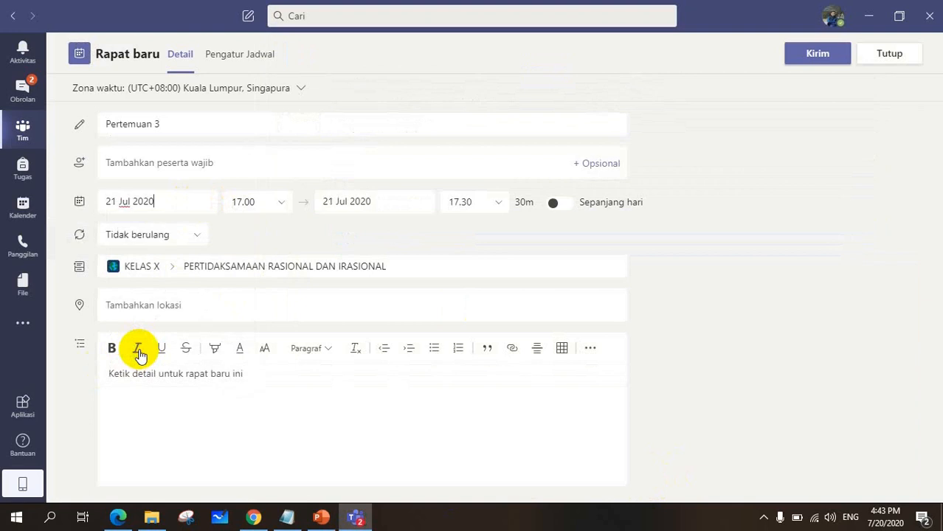
left_click(274, 206)
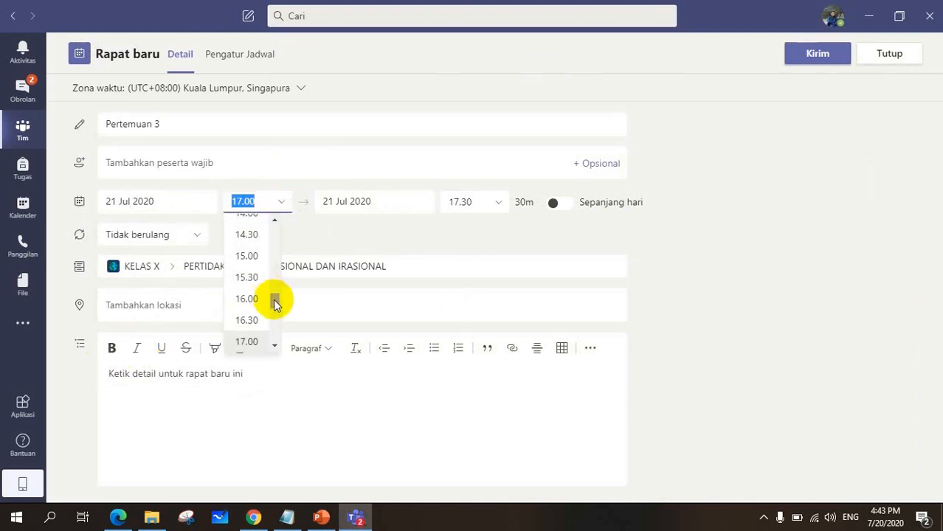
left_click_drag(274, 301, 283, 268)
left_click(249, 267)
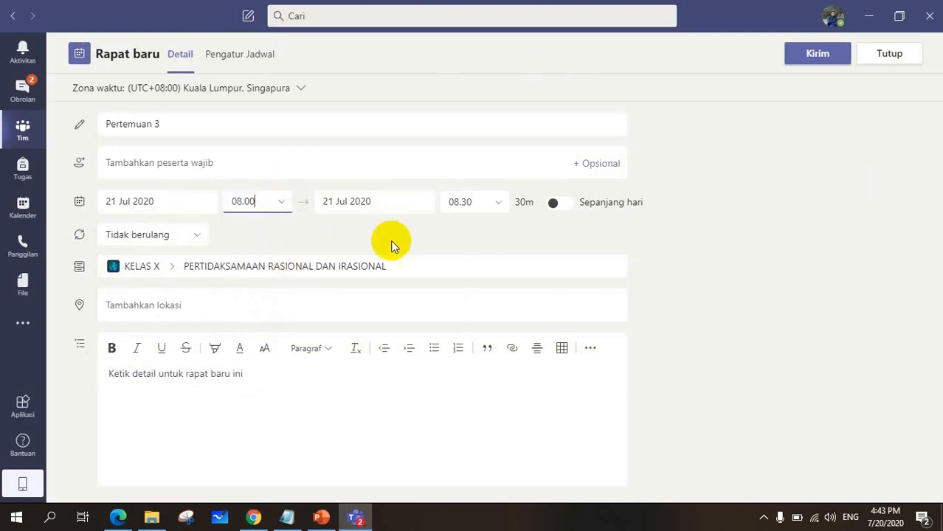
left_click(496, 206)
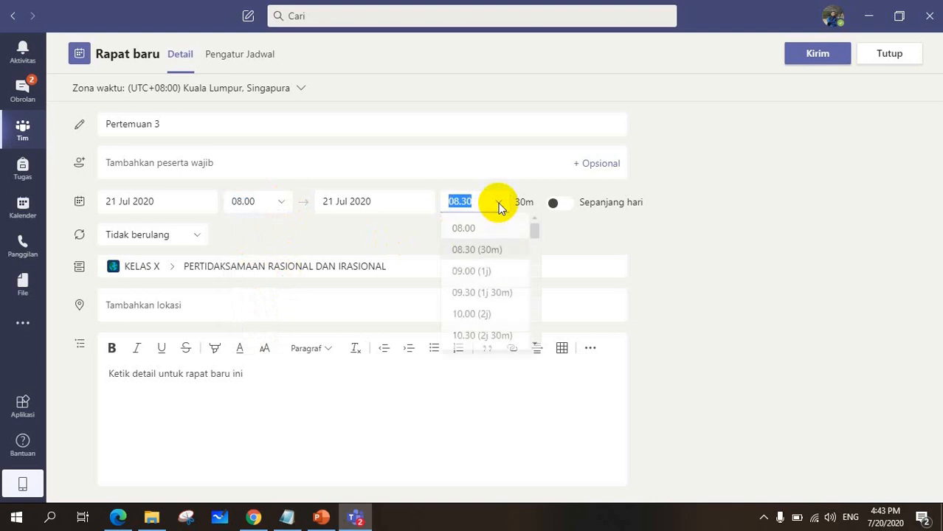
left_click(467, 275)
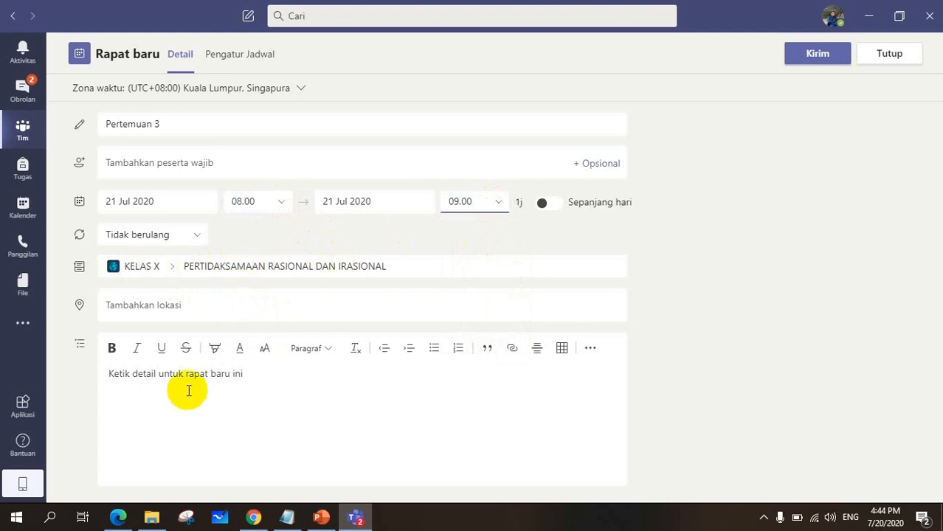
left_click(815, 58)
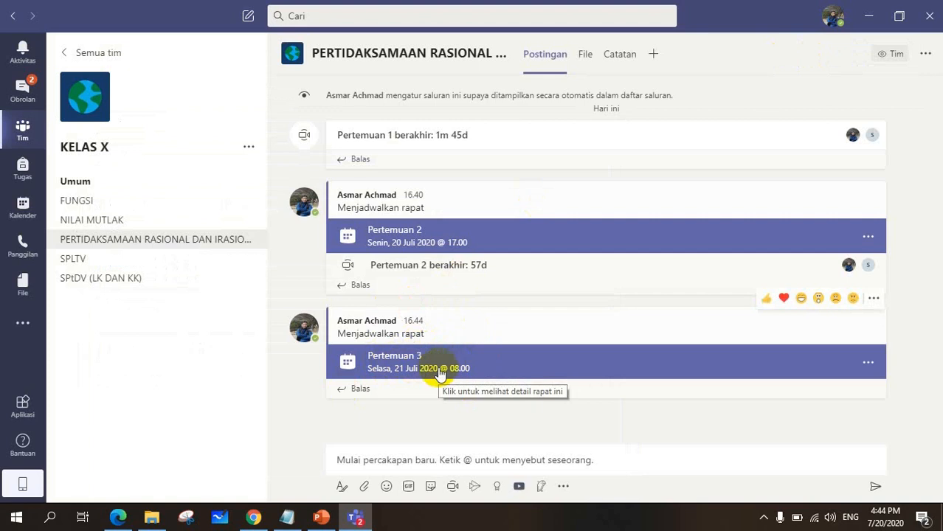
In the meeting options of "Pertemuan 3", set who can present to "Orang di organisasi saya" and save.
left_click(868, 364)
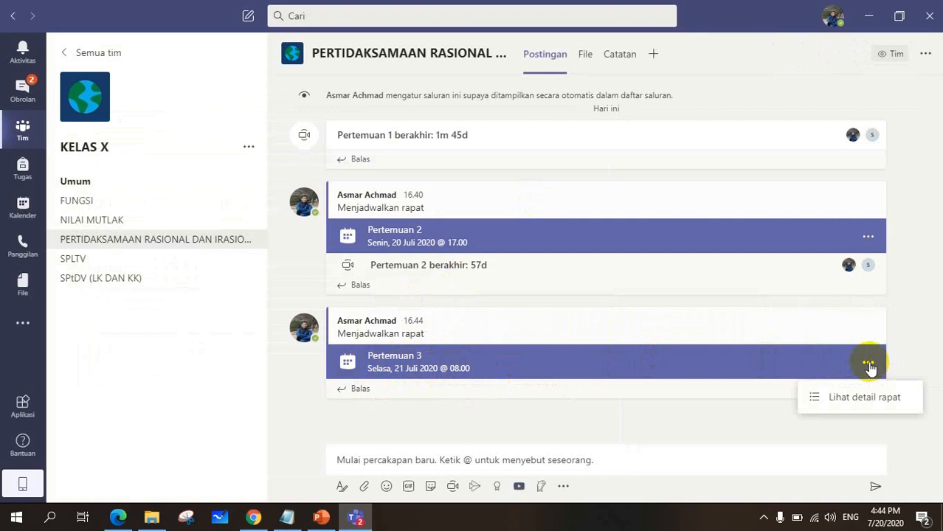
left_click(858, 402)
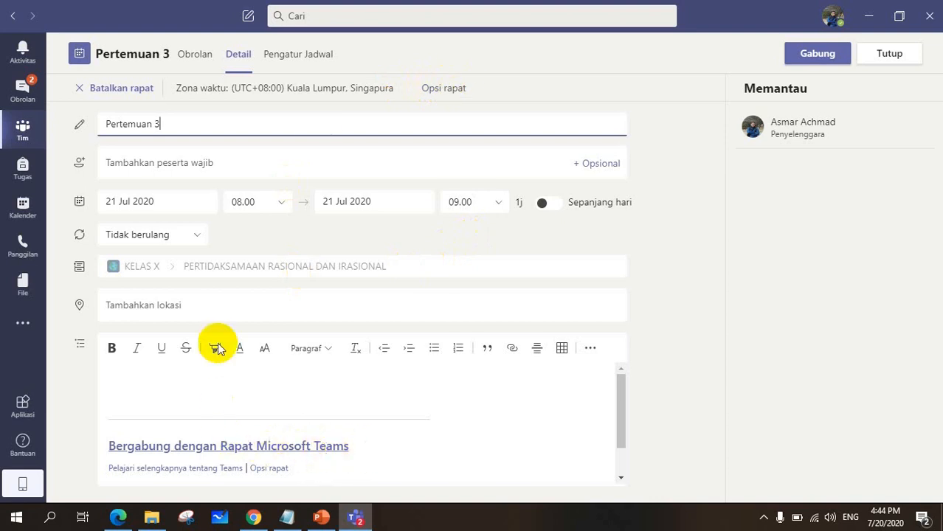
left_click(431, 89)
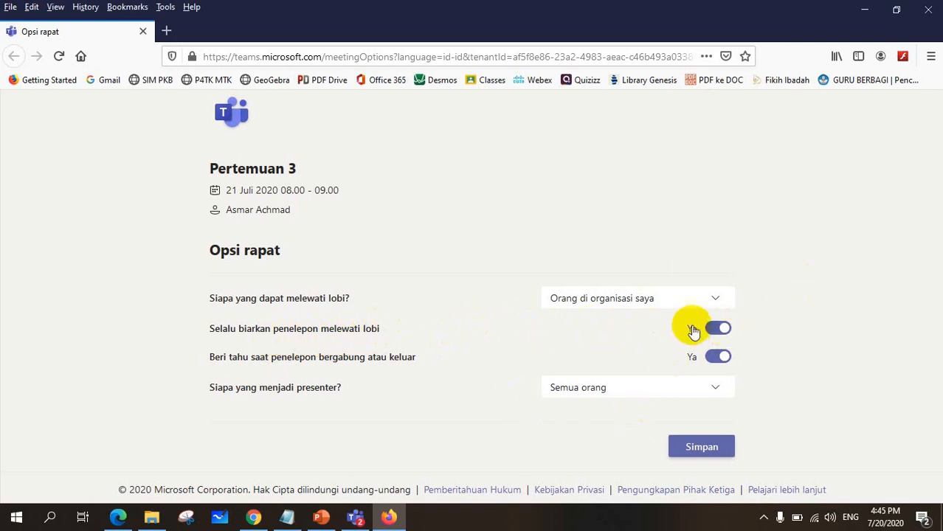
left_click(659, 389)
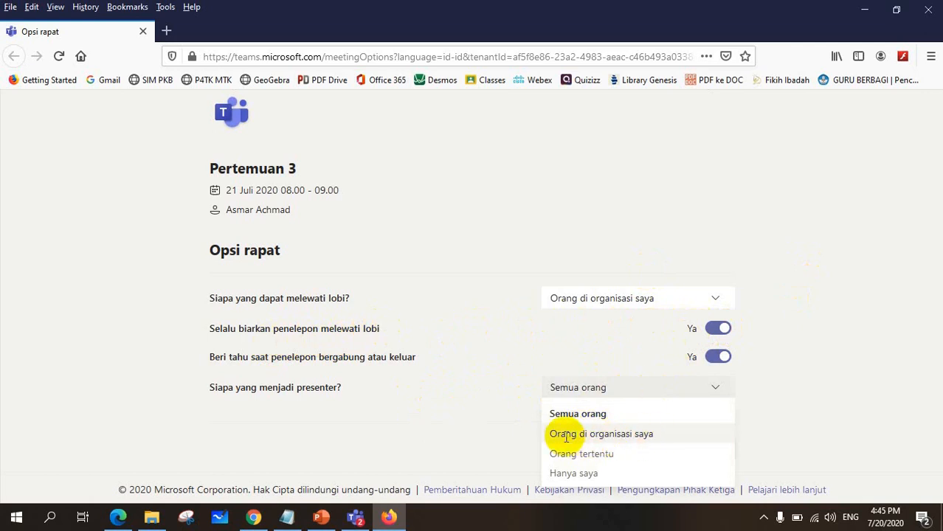
left_click(605, 436)
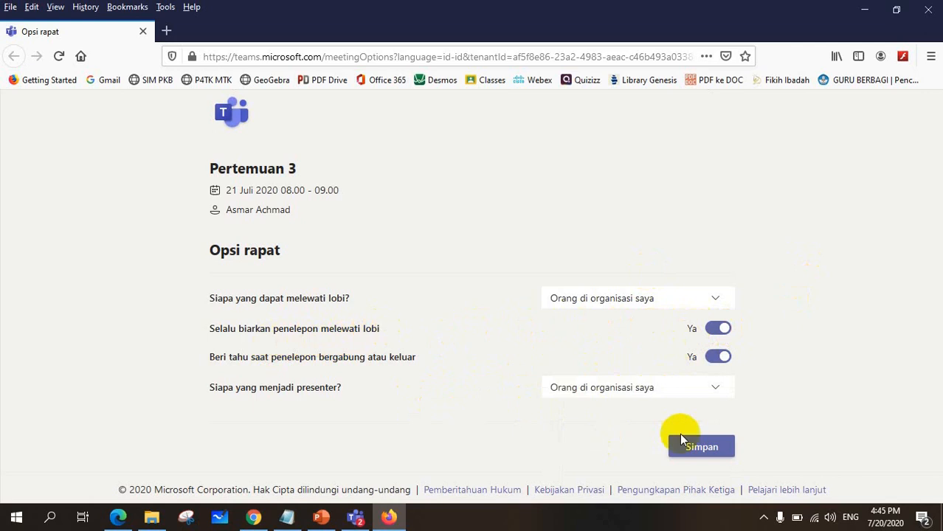
left_click(703, 451)
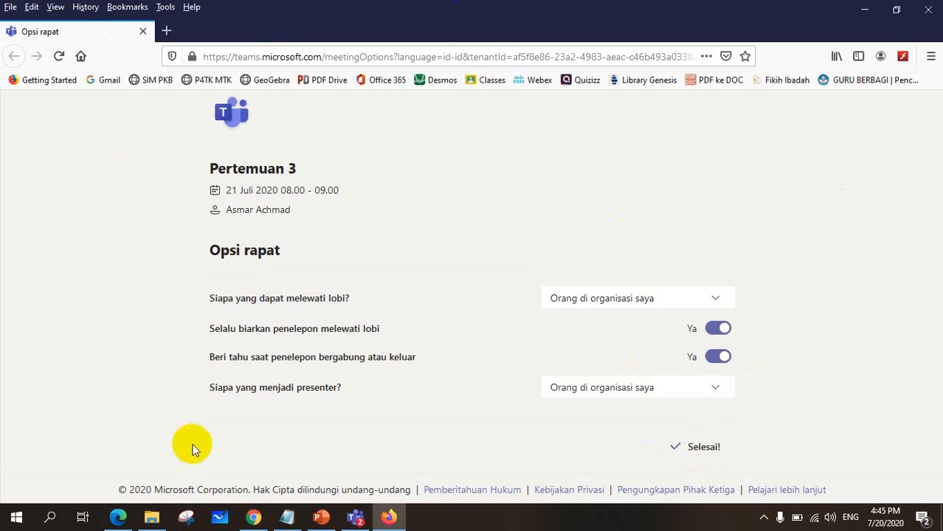
Return to the Teams desktop app and copy the join link from the "Pertemuan 3" meeting details.
left_click(355, 520)
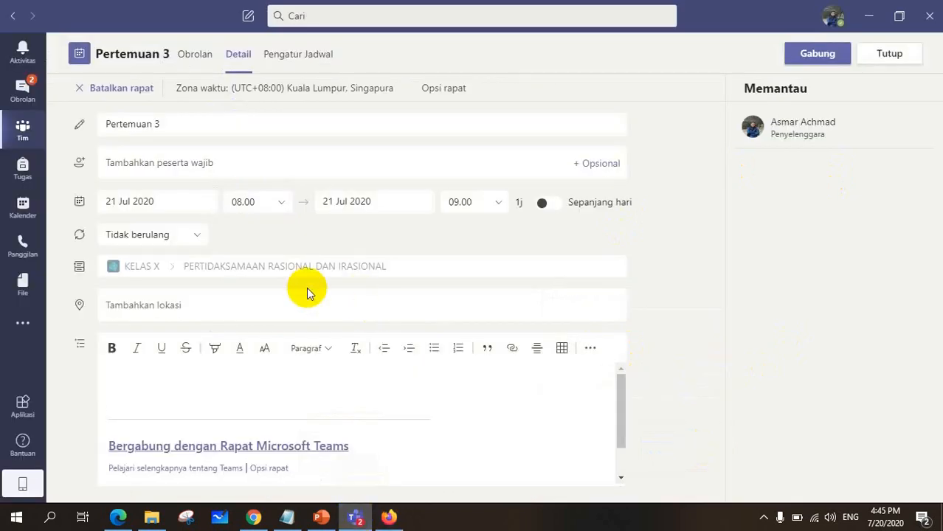
right_click(280, 448)
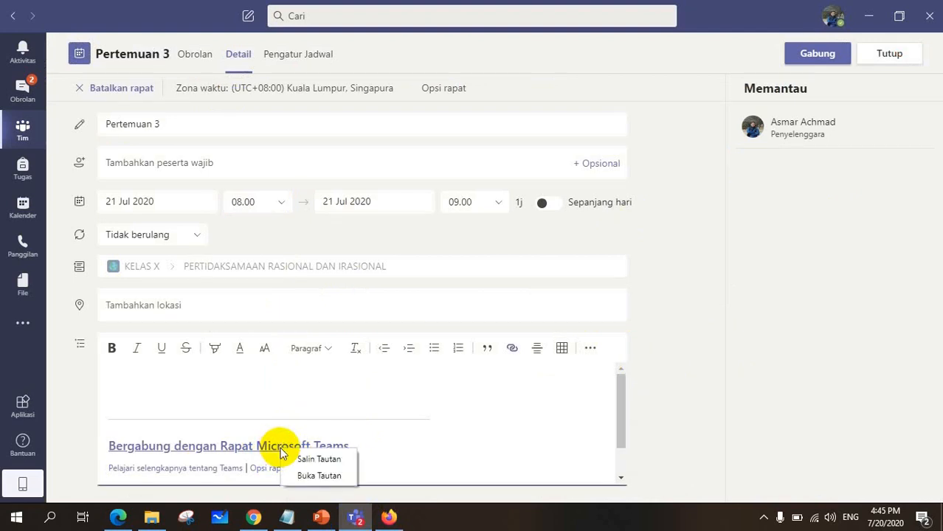
left_click(319, 459)
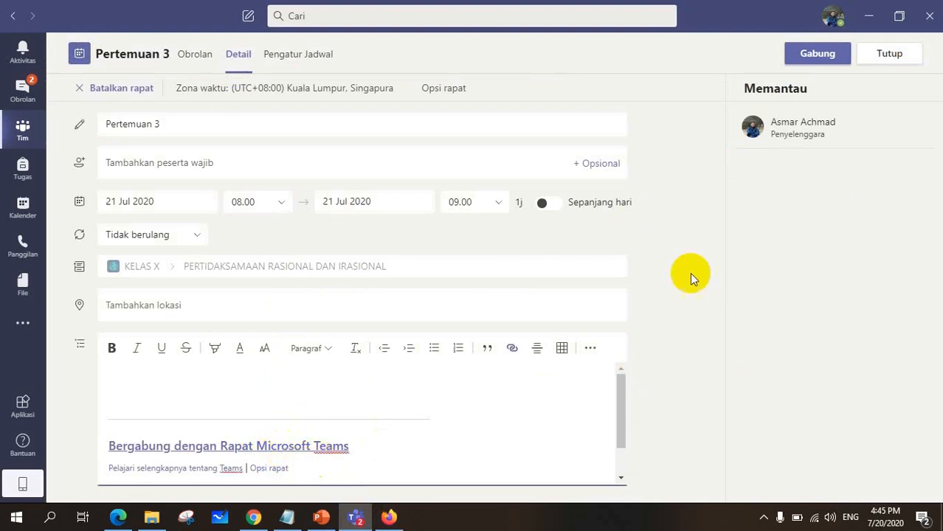
Open the PERTIDAKSAMAAN channel of the KELAS X B team.
left_click(22, 132)
left_click(23, 130)
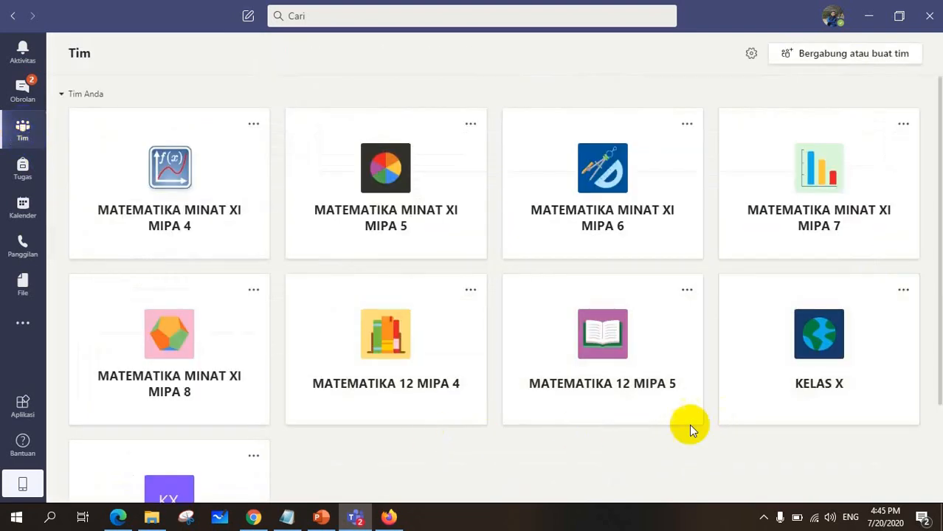
scroll(328, 441, "down", 2)
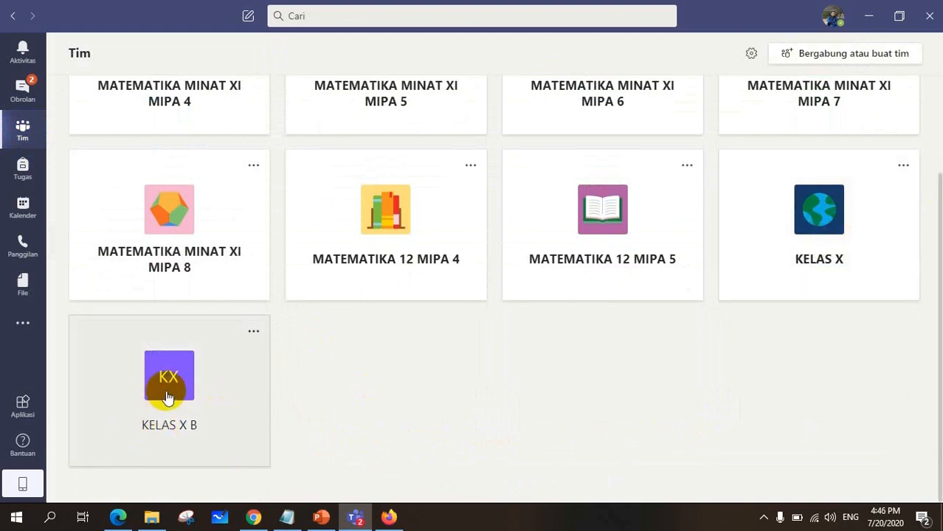
left_click(166, 394)
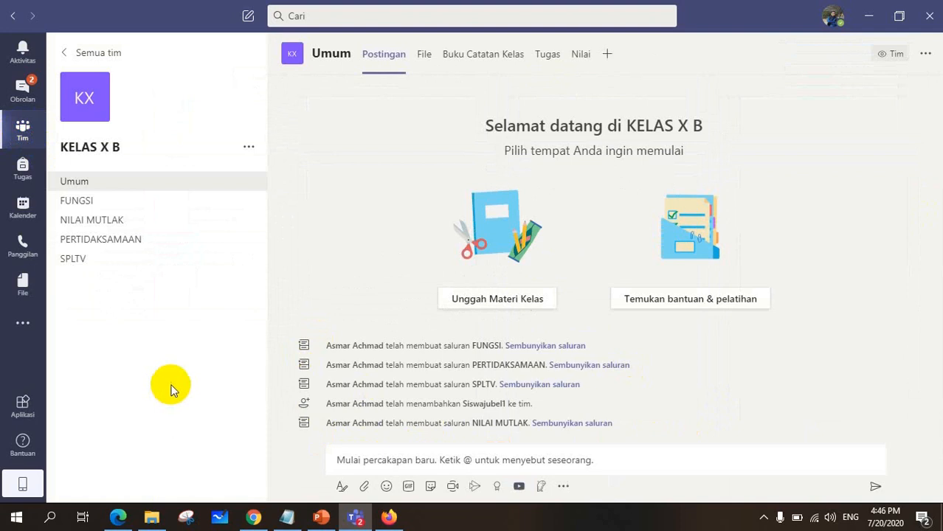
left_click(128, 243)
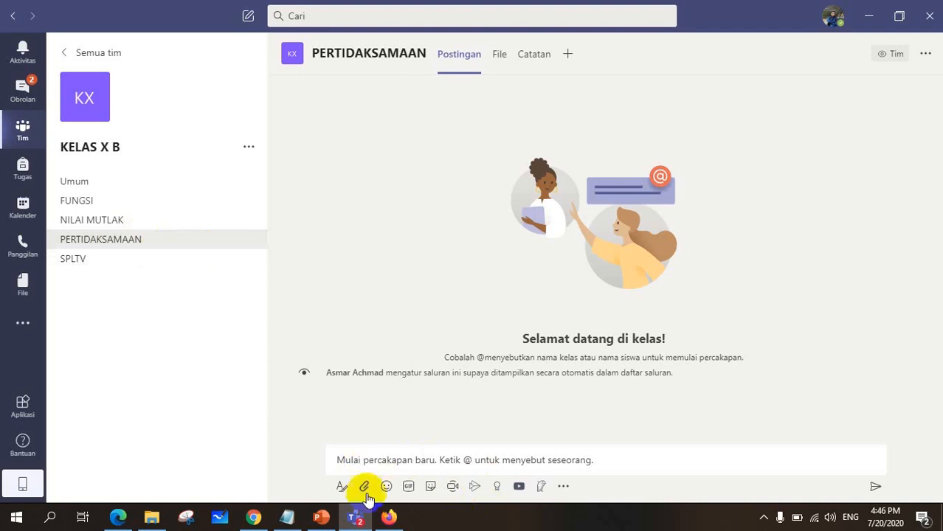
Start a formatted post of type Pengumuman in the channel with the headline "Pertemuan 3".
left_click(344, 489)
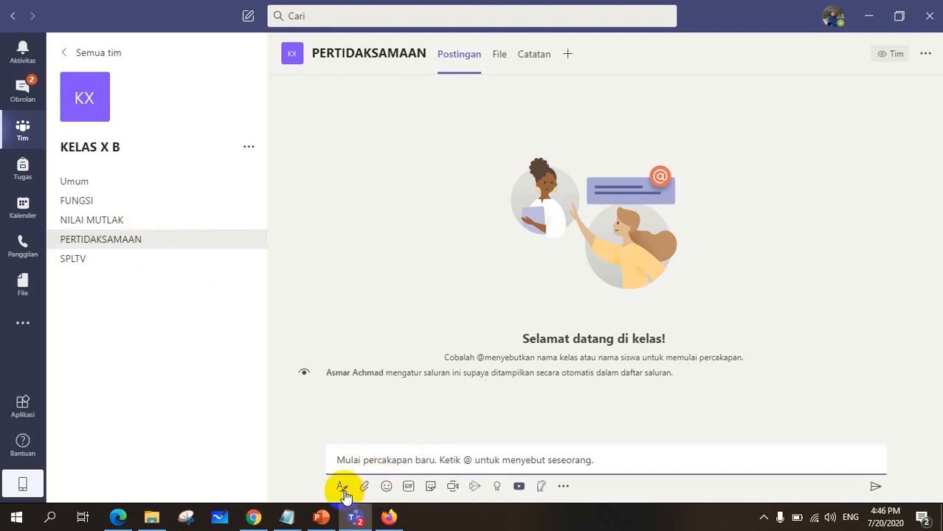
left_click(423, 287)
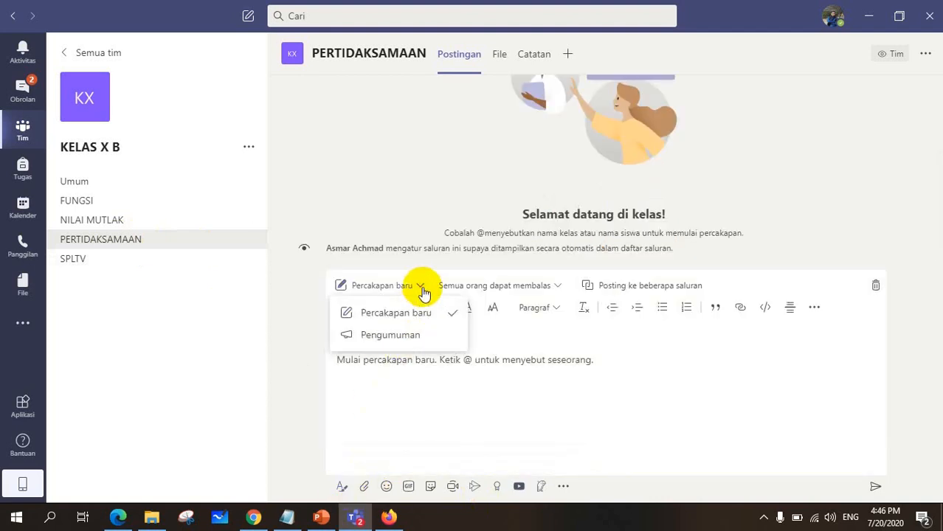
left_click(389, 332)
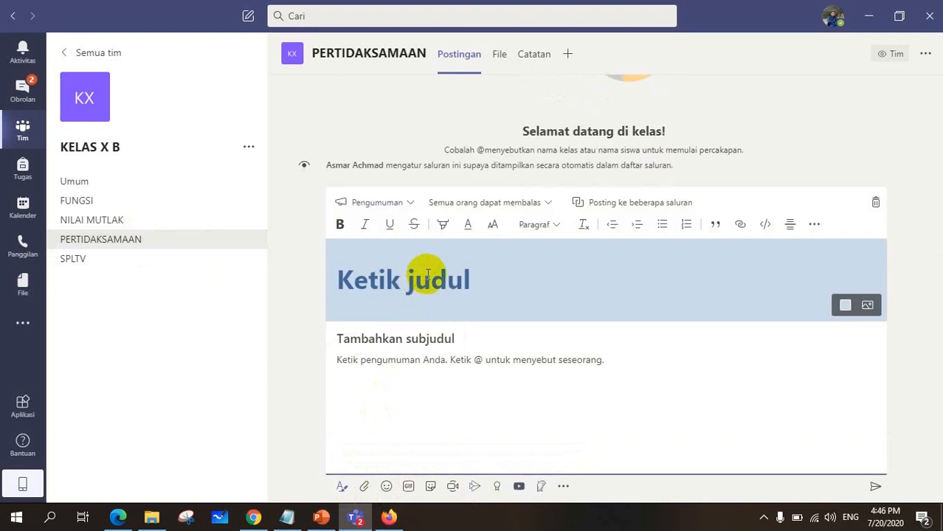
type("Pertemuan 3")
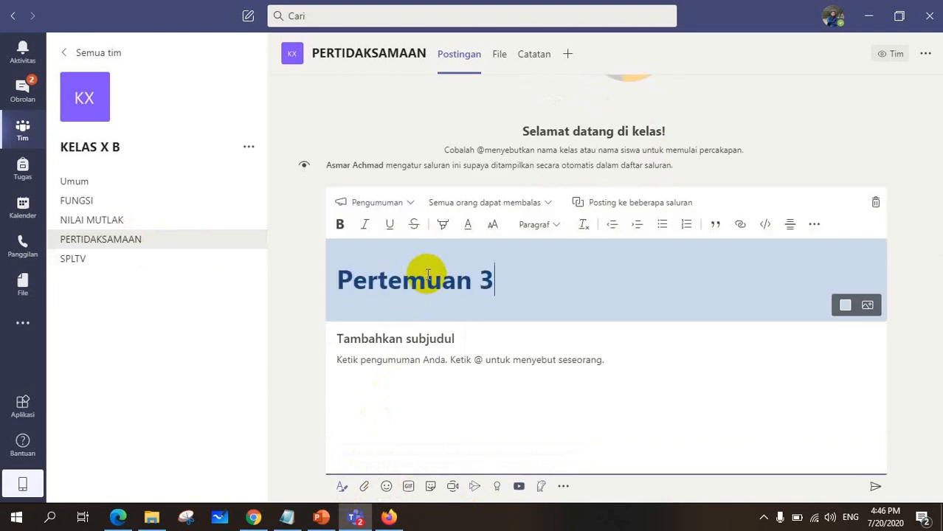
Set the turquoise megaphone illustration from the Umum category as the announcement's headline background.
left_click(867, 305)
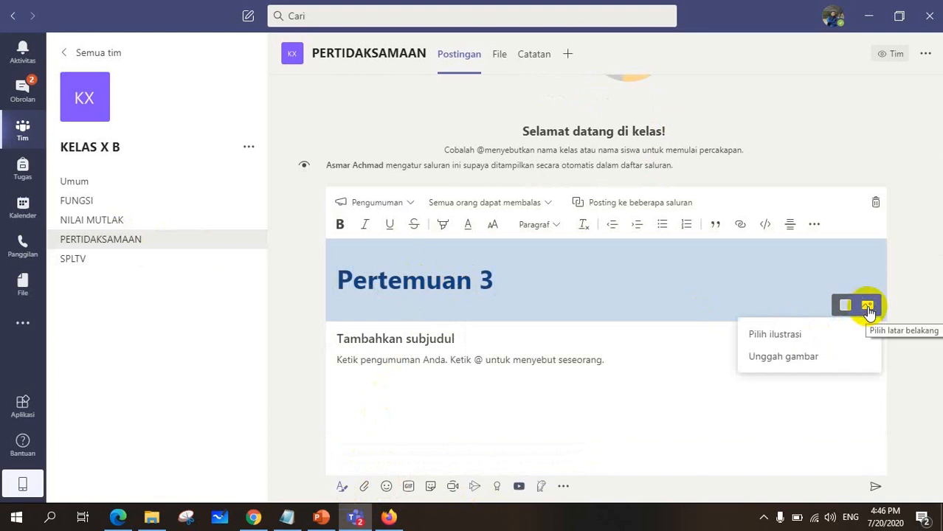
left_click(784, 336)
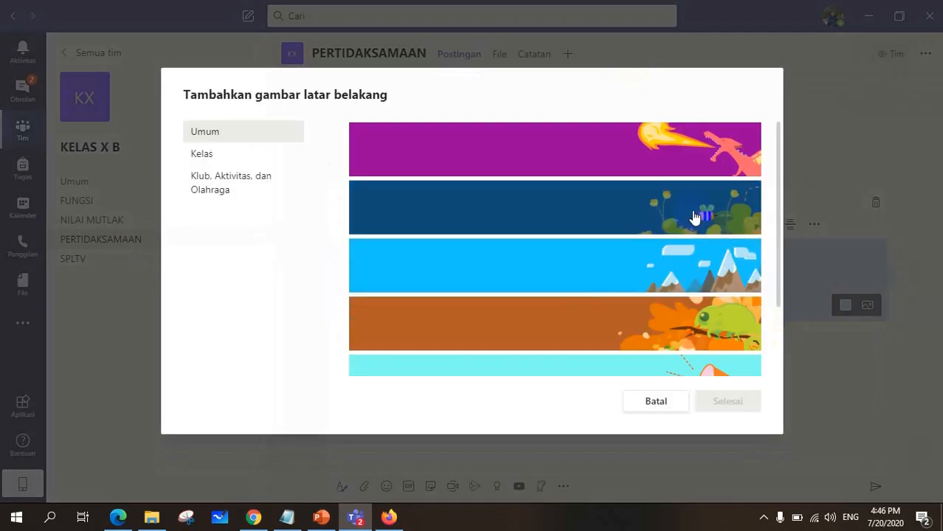
scroll(694, 216, "down", 2)
left_click(693, 288)
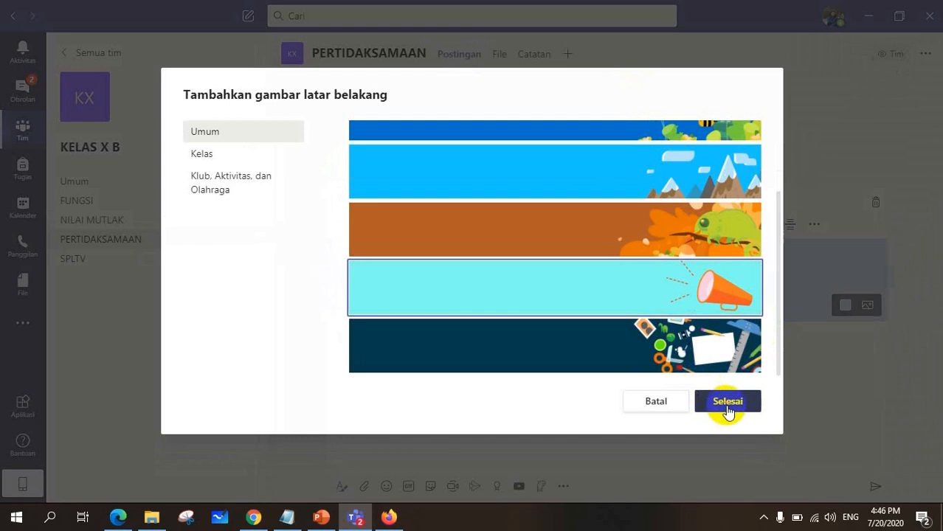
left_click(727, 402)
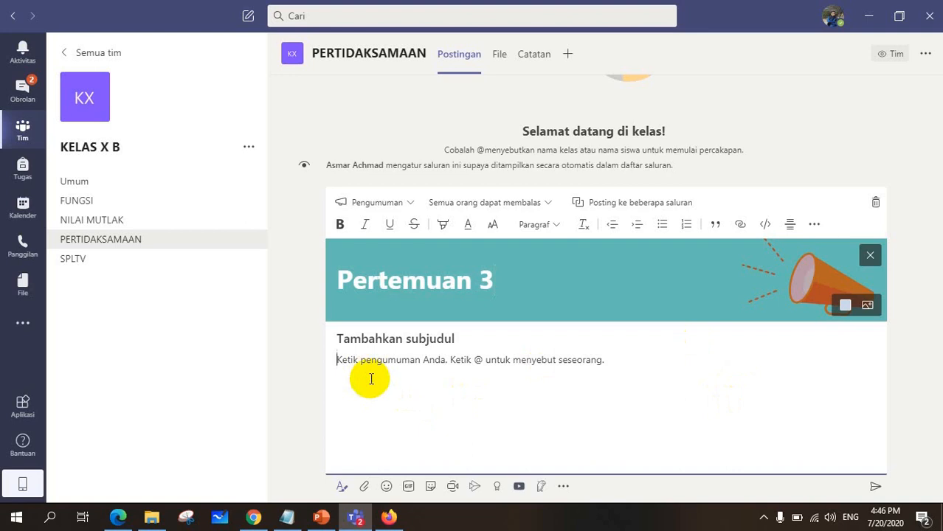
Post the announcement with the copied meeting link, and test the link by opening and closing the meeting's join screen.
key("ctrl+v")
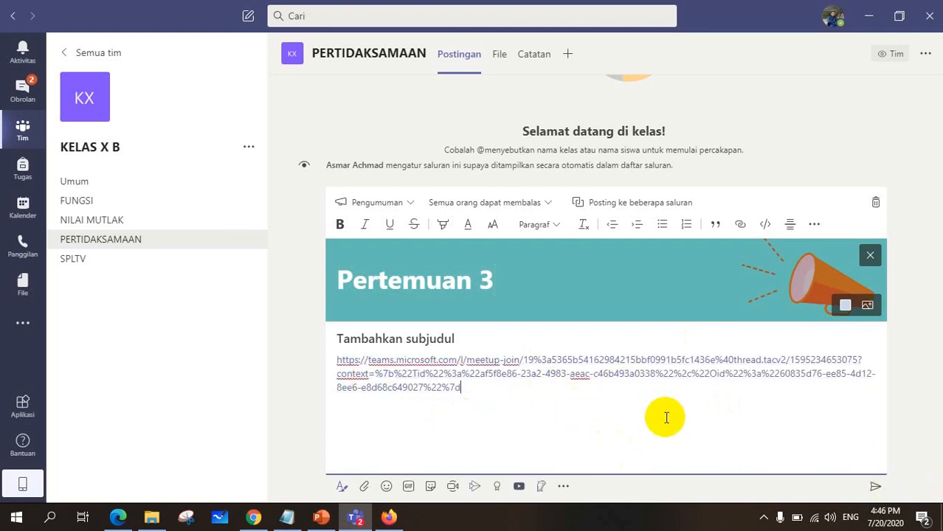
left_click(876, 491)
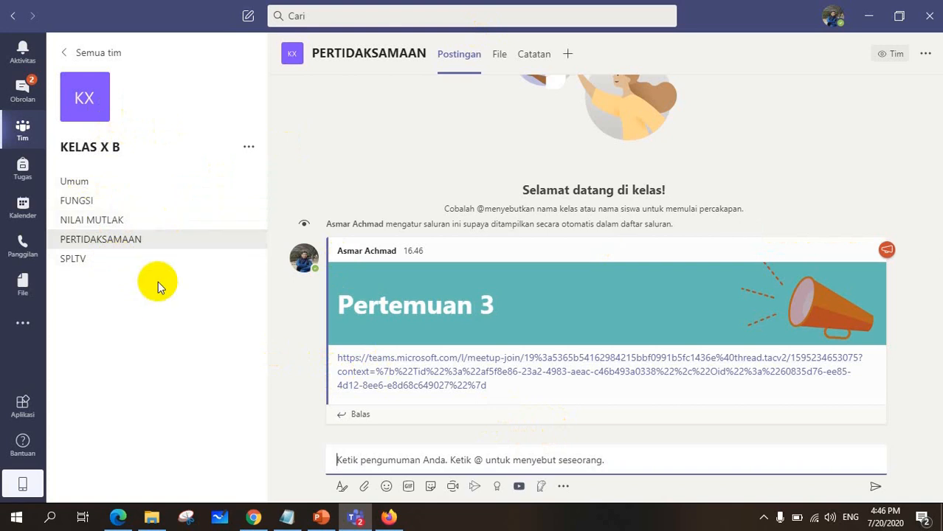
left_click(440, 378)
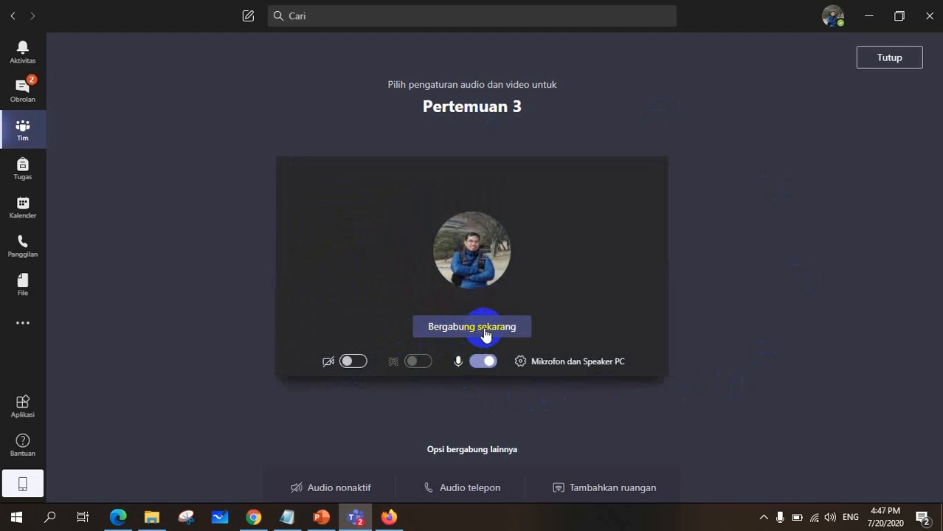
left_click(899, 62)
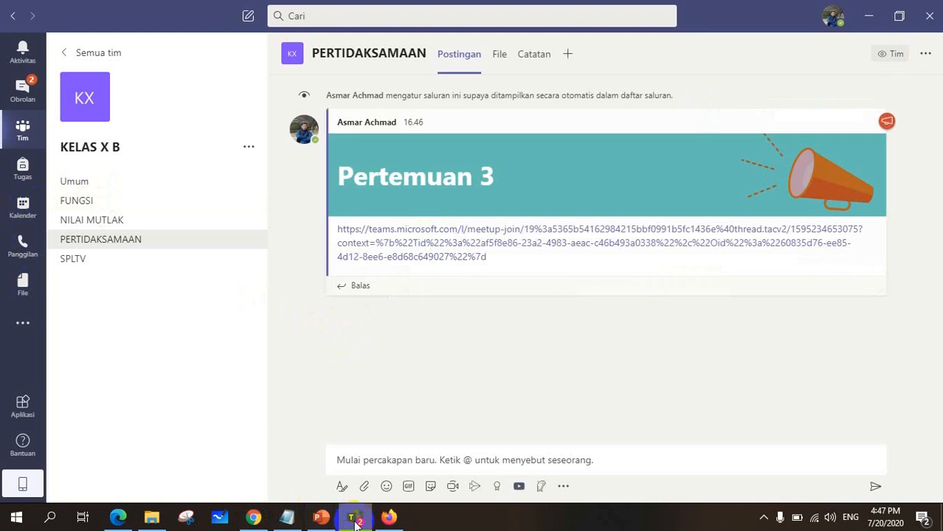
Switch to the student's Chrome session and view the announcement in the PERTIDAKSAMAAN channel of KELAS X B.
mouse_move(353, 521)
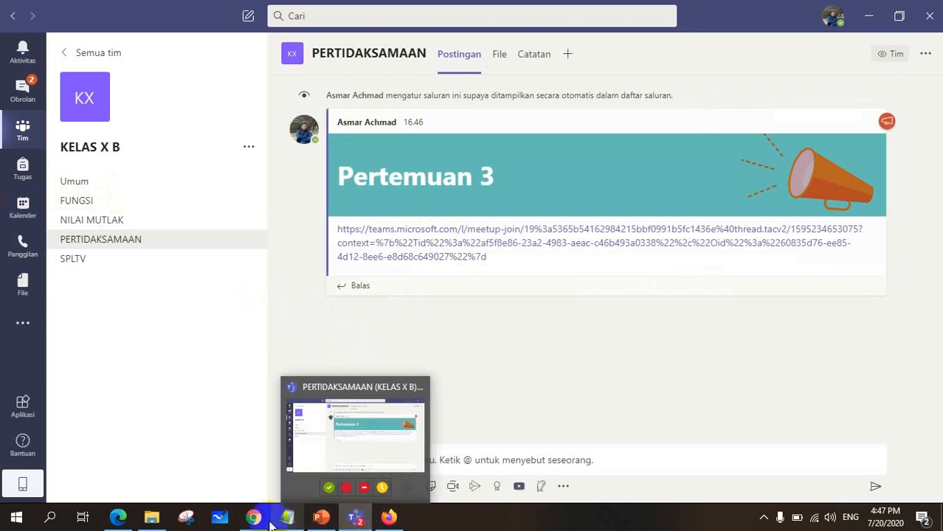
mouse_move(253, 519)
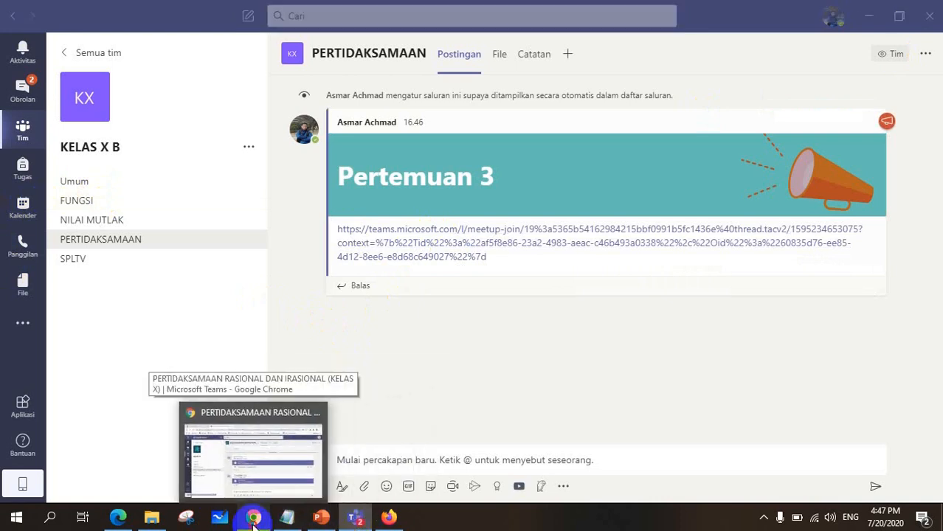
left_click(250, 450)
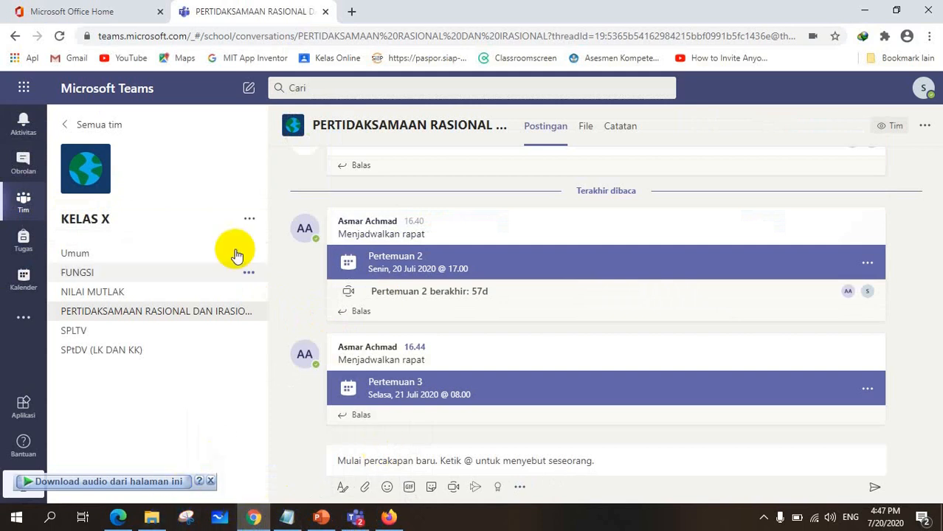
left_click(22, 207)
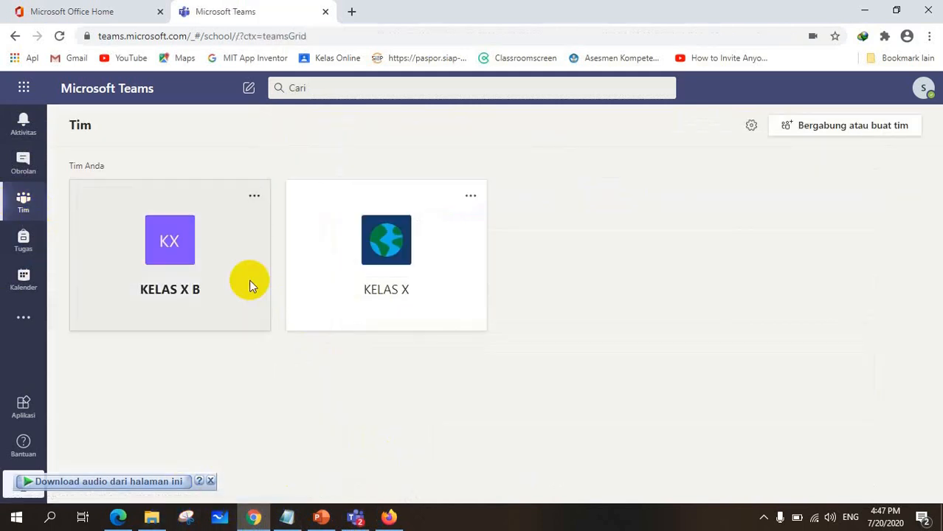
left_click(177, 253)
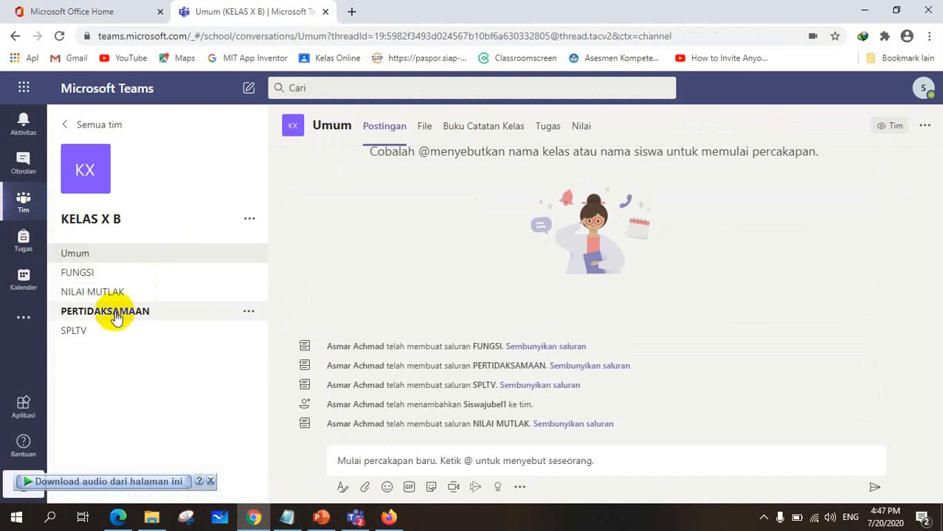
left_click(122, 313)
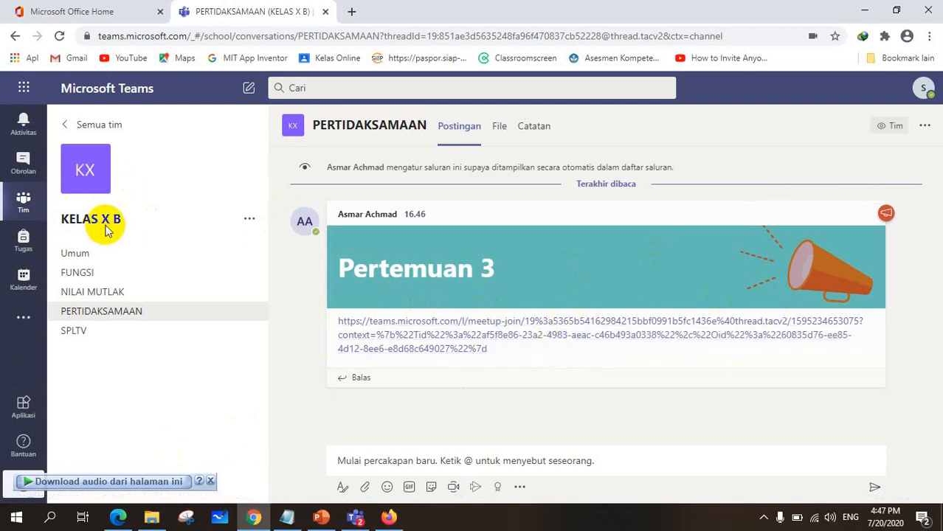
Test the announcement's meeting link as the student without joining, and return to the teacher's Teams desktop app.
left_click(453, 336)
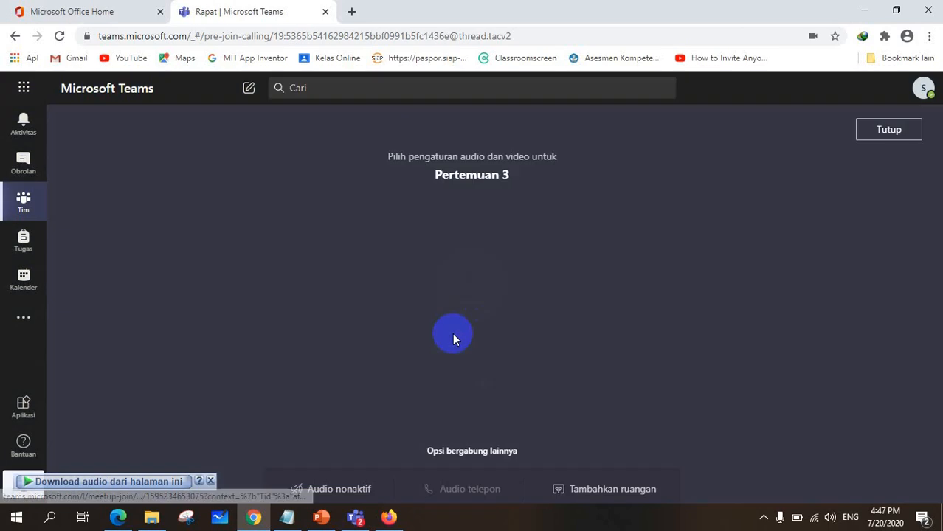
left_click(24, 204)
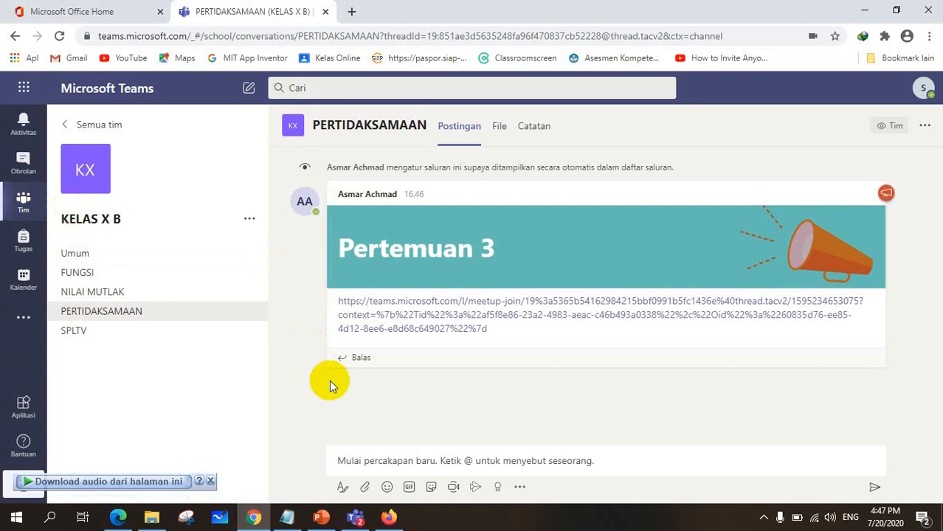
left_click(355, 517)
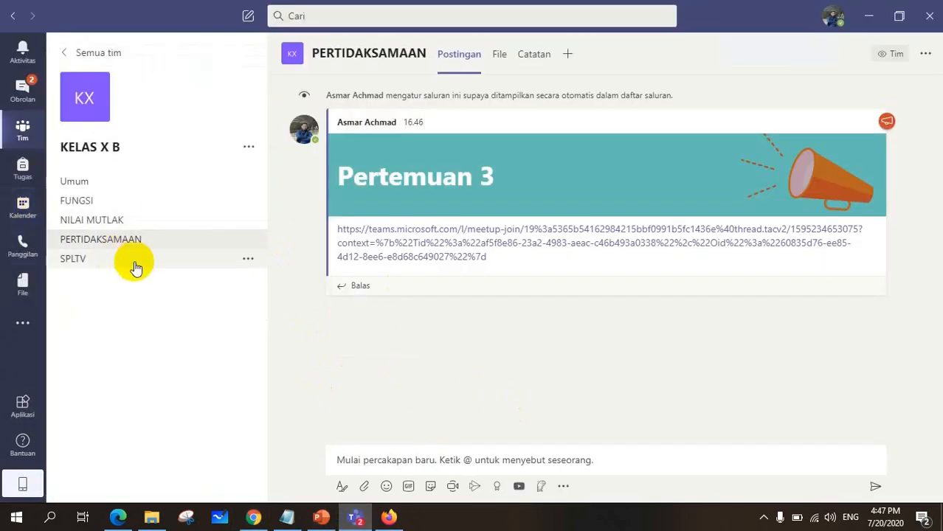
left_click(22, 128)
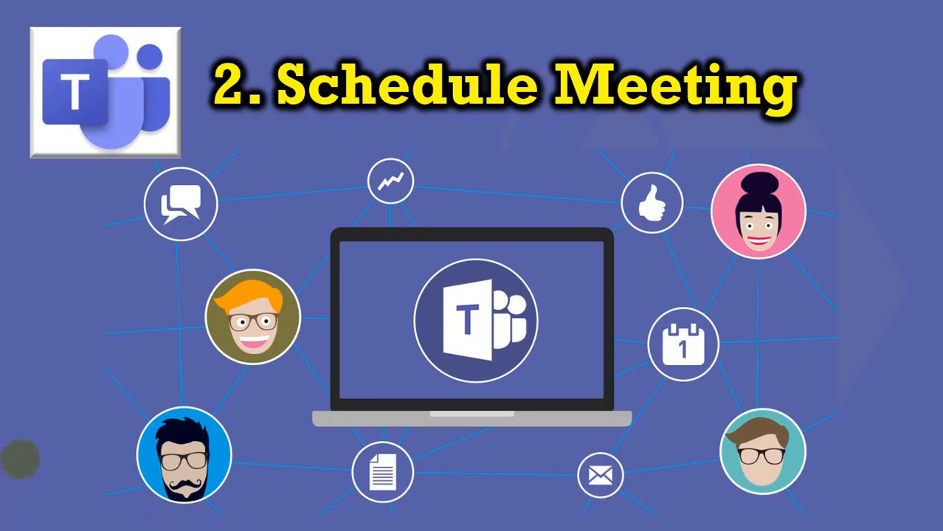
left_click(328, 87)
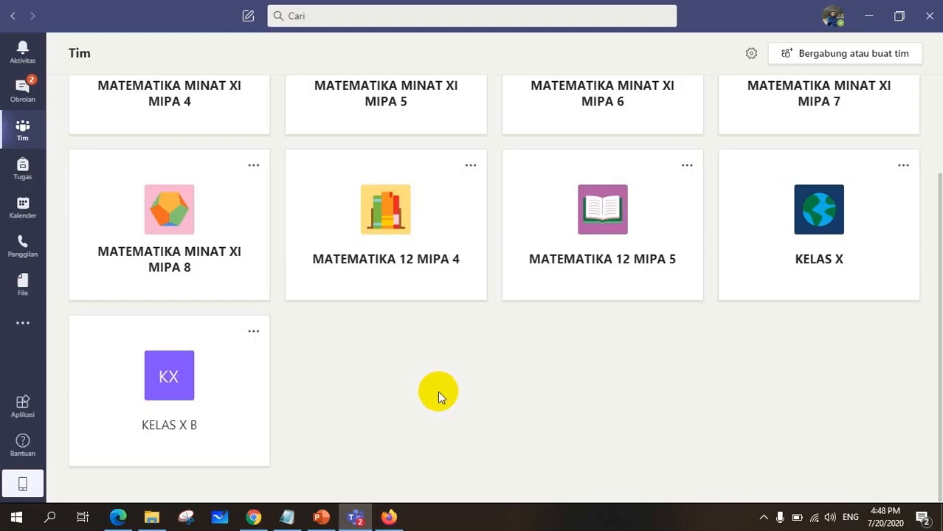
scroll(439, 391, "up", 3)
scroll(442, 390, "down", 3)
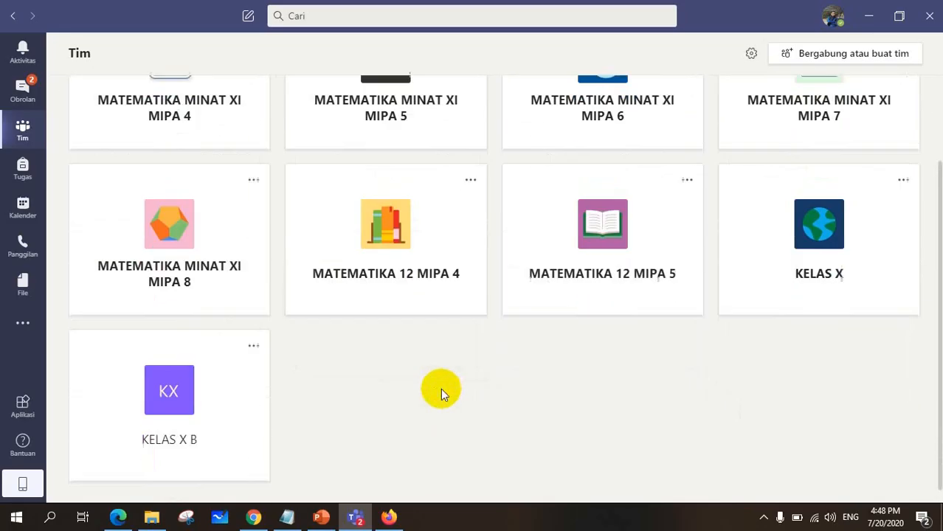
scroll(441, 391, "up", 3)
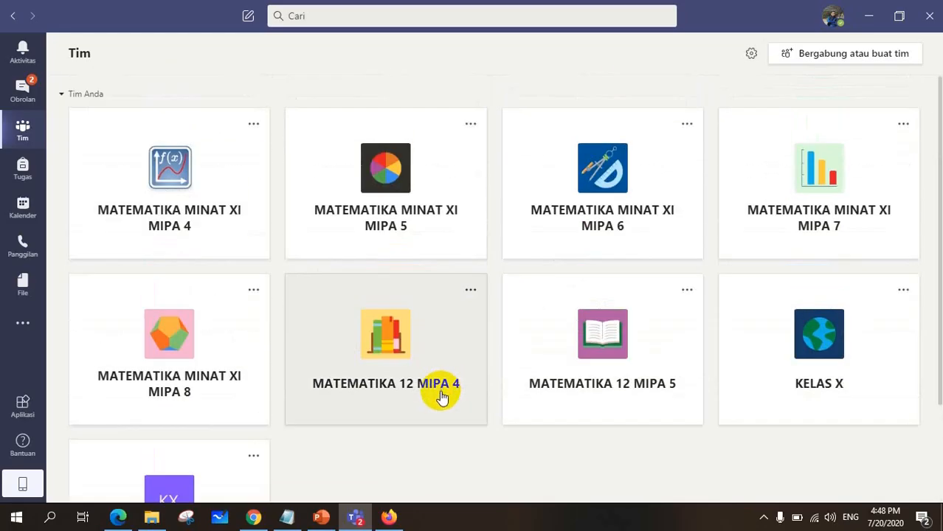
scroll(442, 392, "down", 3)
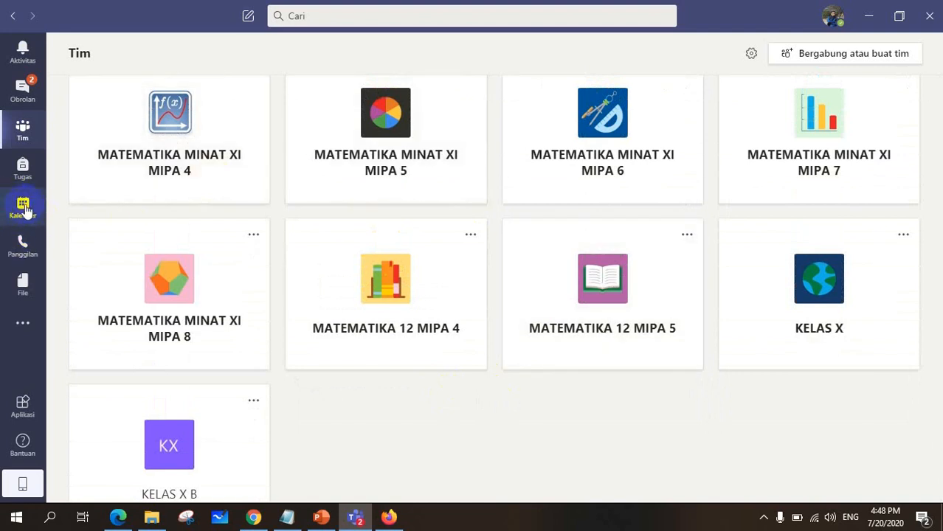
Start scheduling a new meeting from the calendar and title it "PERTEMUAN 4-FUNGSI".
left_click(23, 208)
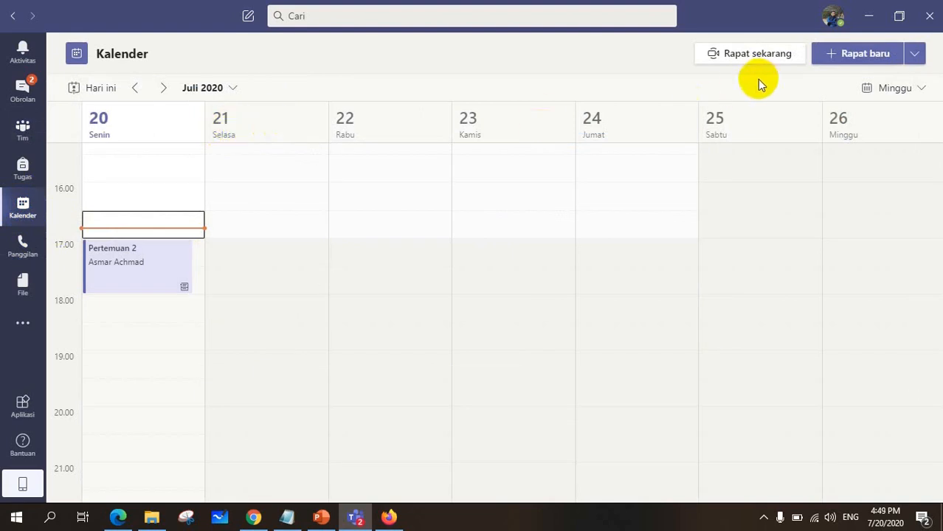
left_click(915, 57)
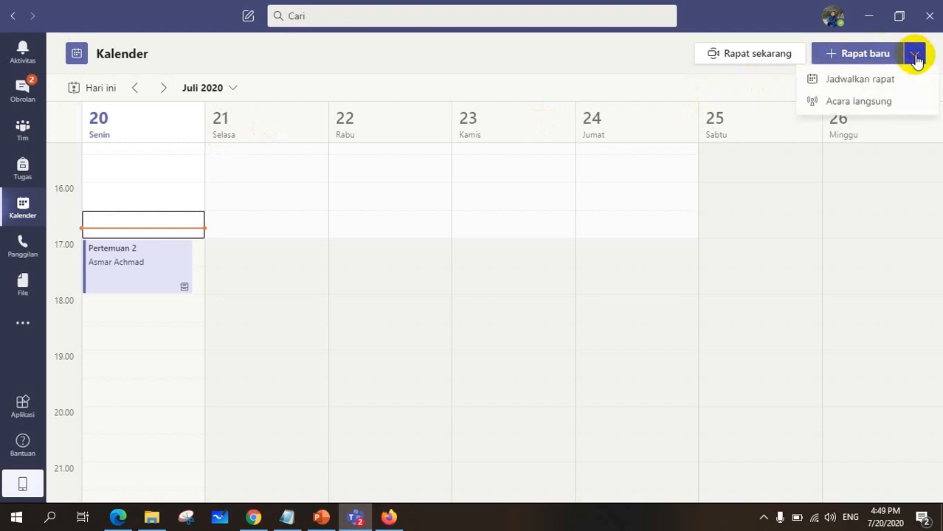
left_click(883, 83)
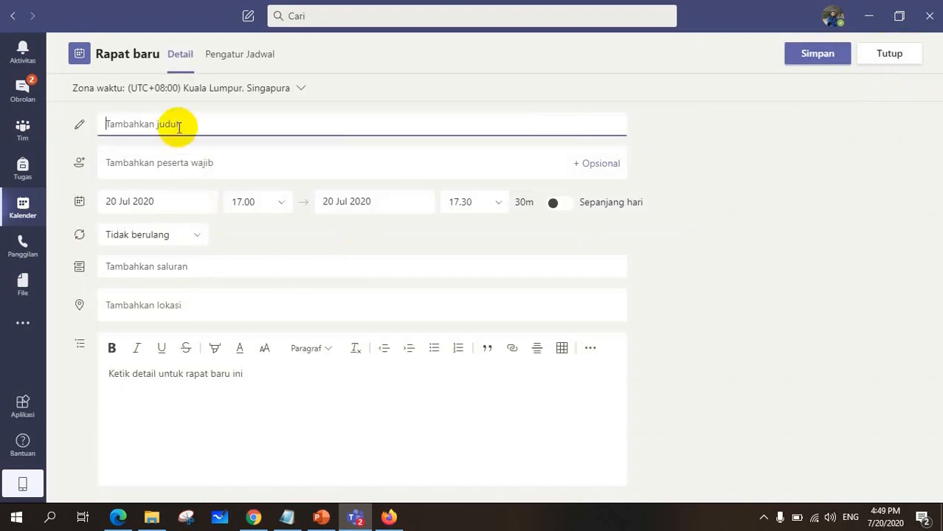
type("PERTEMUAN")
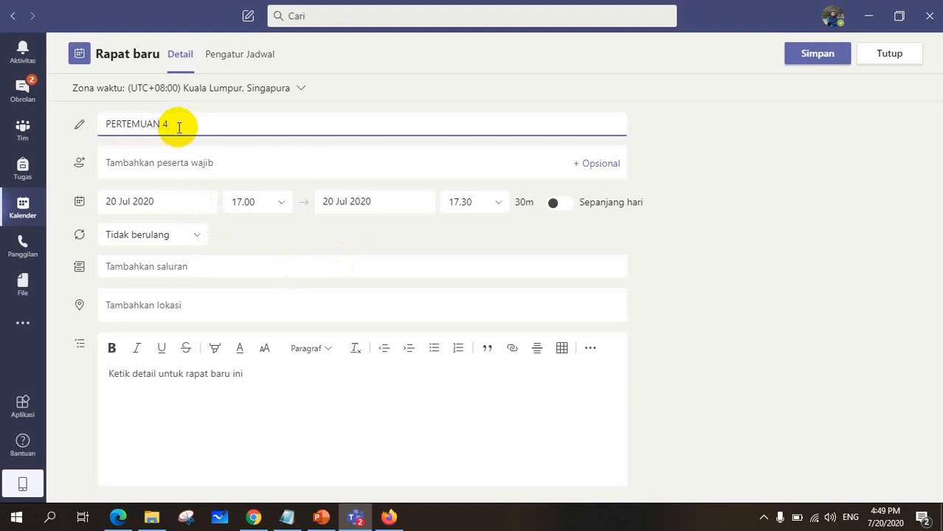
type("4-FHN")
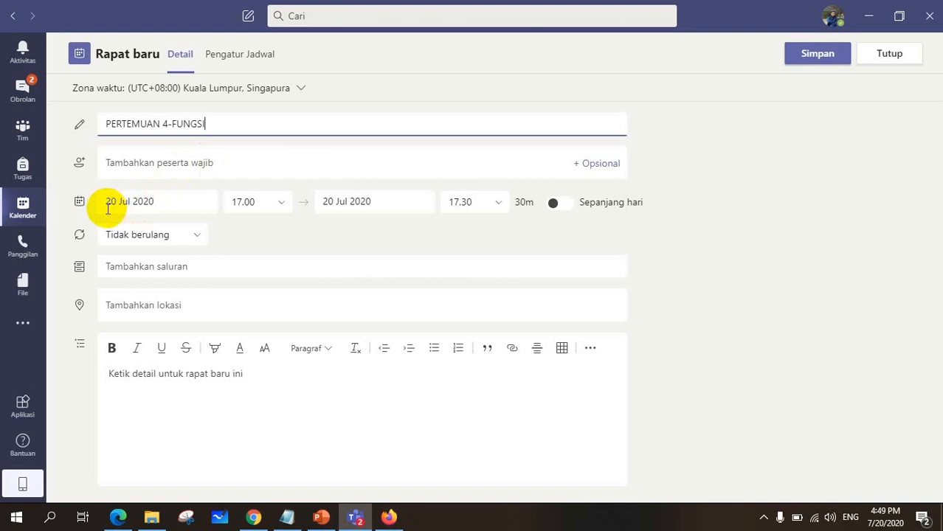
Set the meeting's date to 21 Jul 2020, starting at 08.00 and ending at 09.00.
left_click(193, 202)
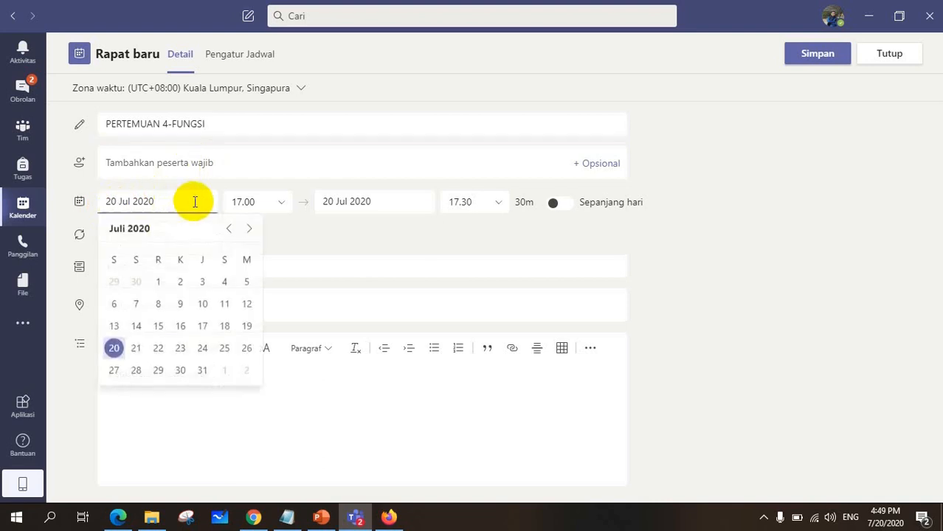
left_click(136, 350)
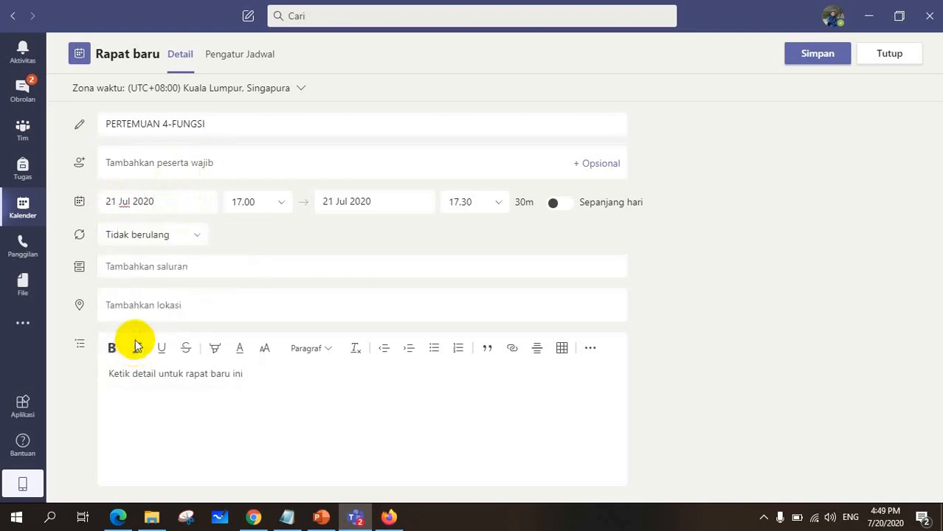
left_click(284, 211)
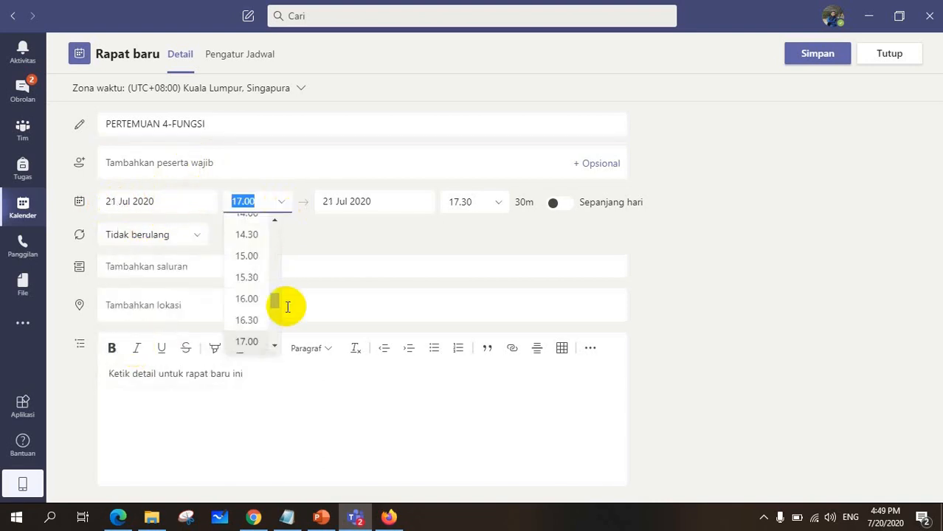
left_click_drag(286, 309, 271, 269)
left_click(249, 243)
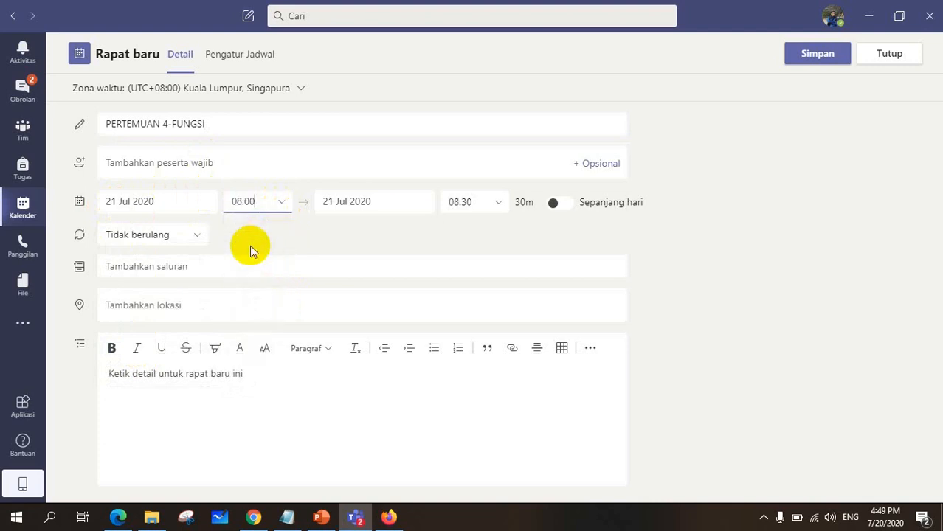
left_click(501, 208)
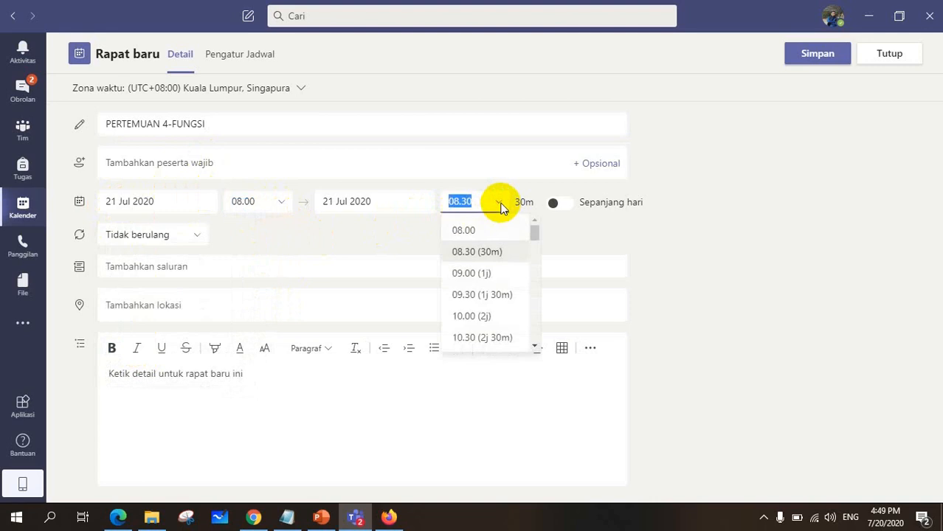
left_click(472, 272)
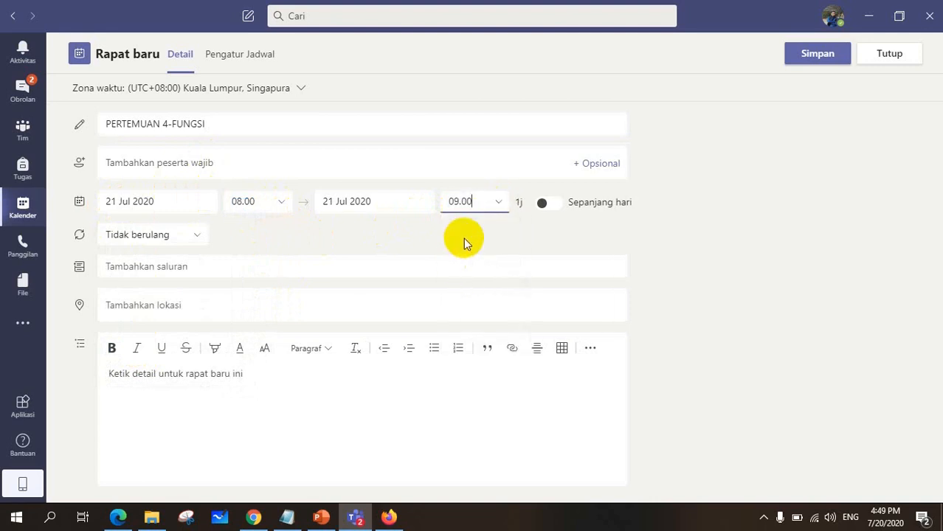
Keep the meeting's recurrence at Tidak berulang and assign it to the SPLTV channel of KELAS X.
left_click(200, 234)
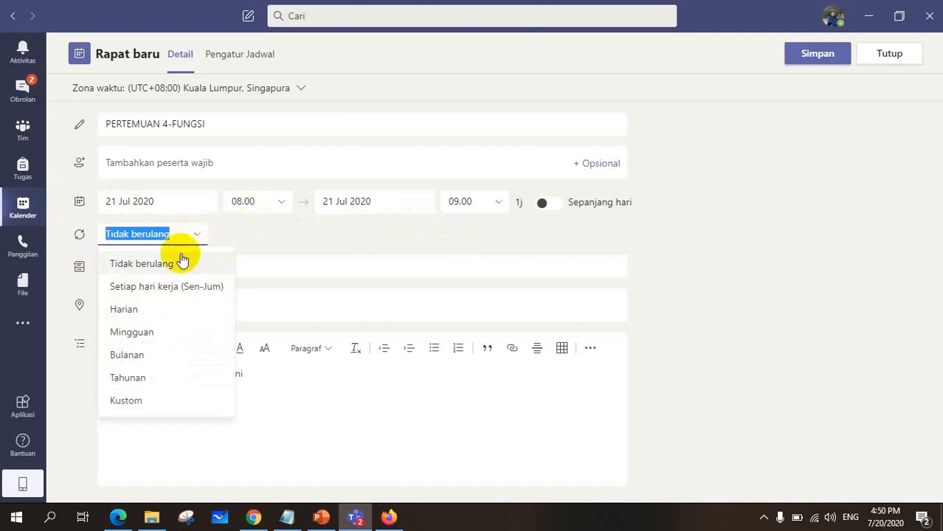
left_click(150, 266)
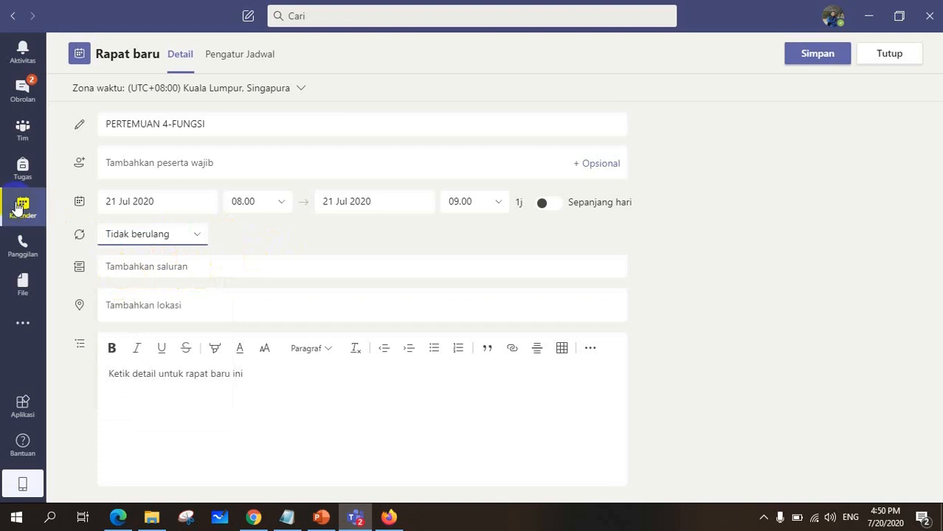
left_click(126, 267)
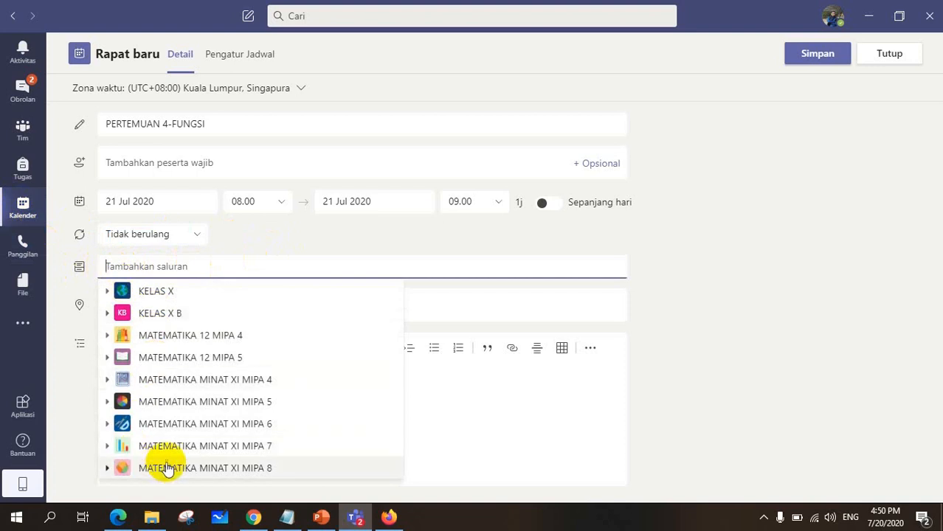
left_click(161, 294)
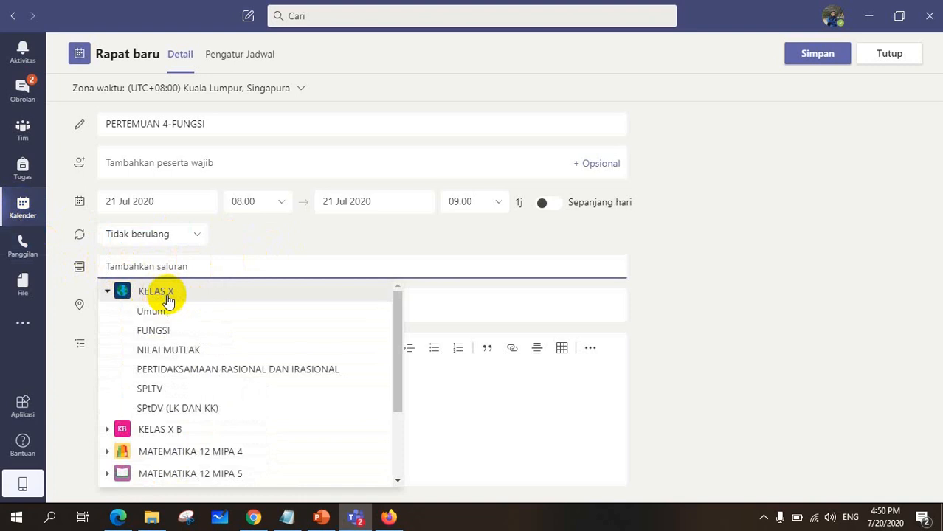
left_click(150, 391)
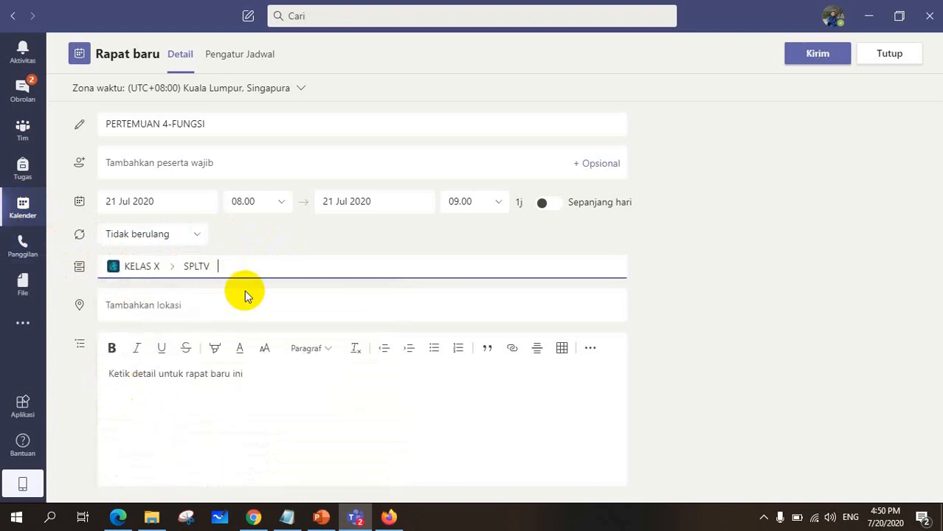
Enter "Pembahasan Fungsi Linear" as the meeting details and send the meeting invitation.
left_click(164, 305)
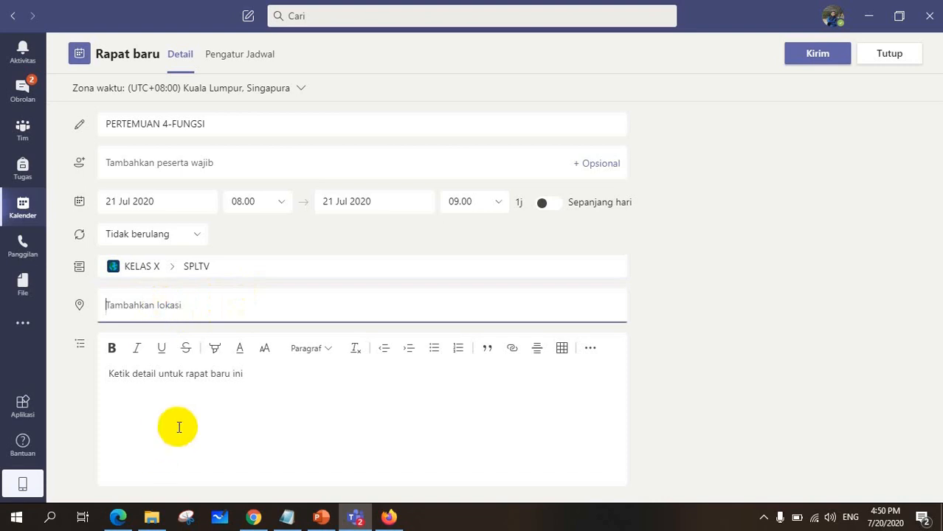
left_click(112, 375)
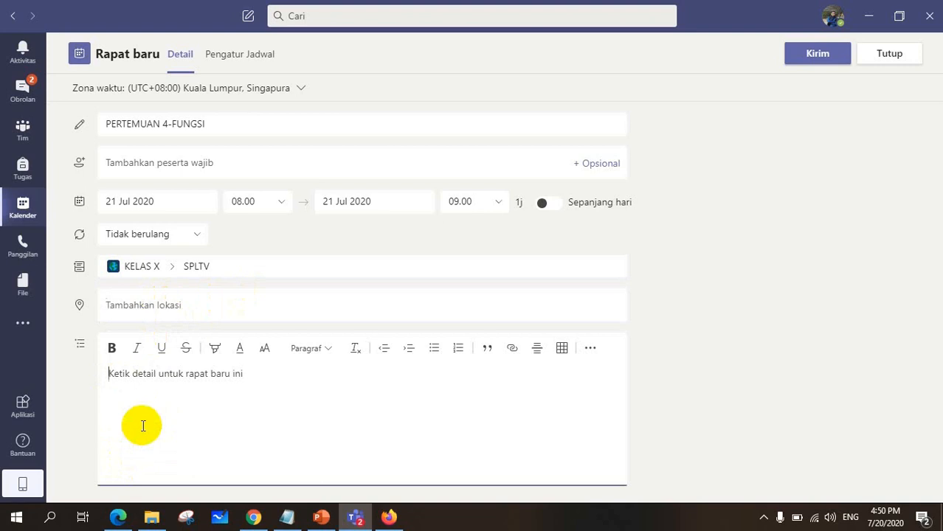
type("pEMBAH")
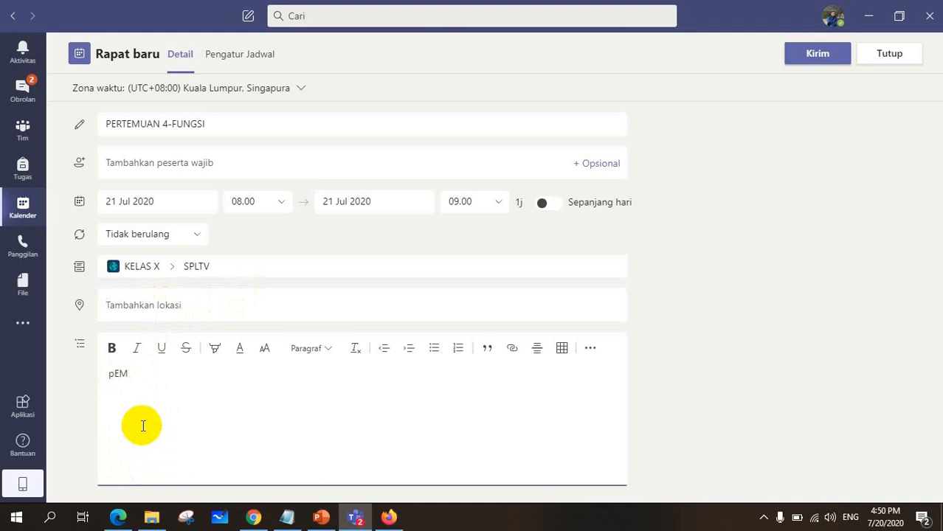
key("BackSpace")
type("Pembahasan Fungsi Linear")
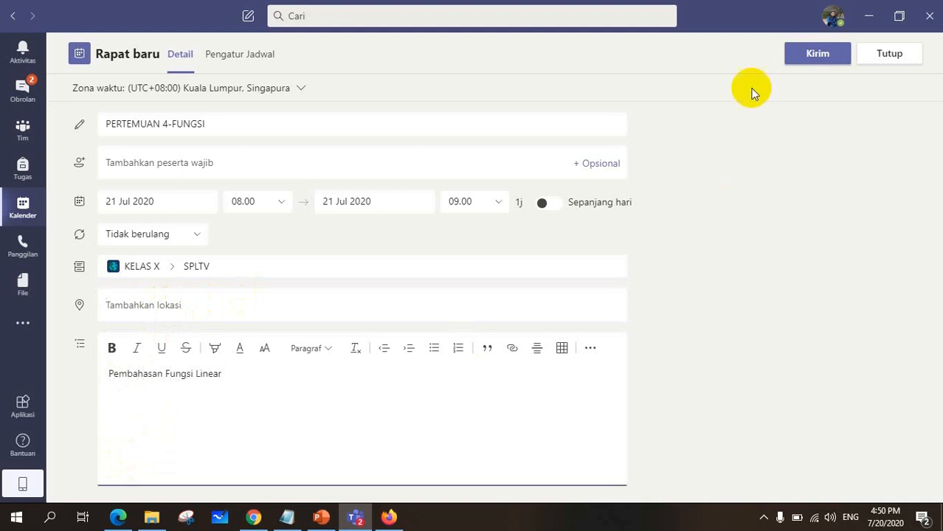
left_click(819, 55)
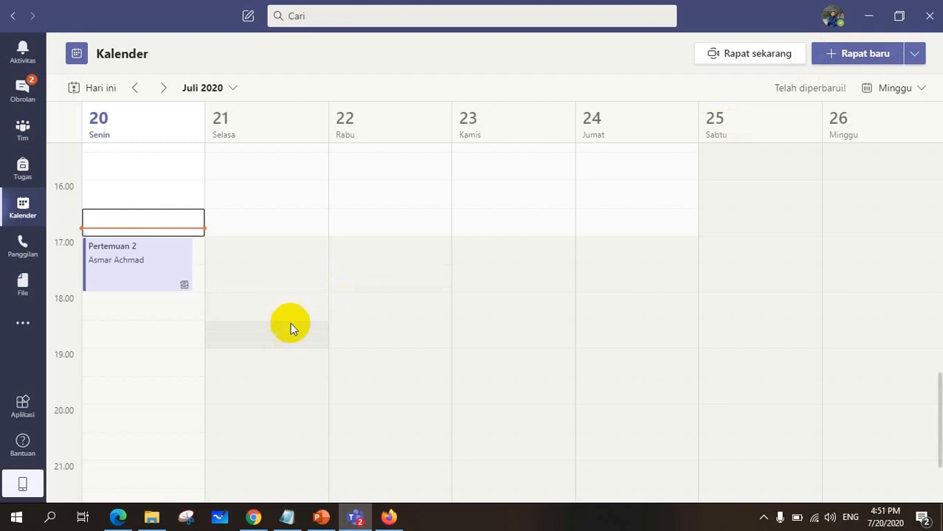
Locate the PERTEMUAN 4-FUNGSI meeting on 21 July in the calendar and open its details.
scroll(266, 266, "up", 6)
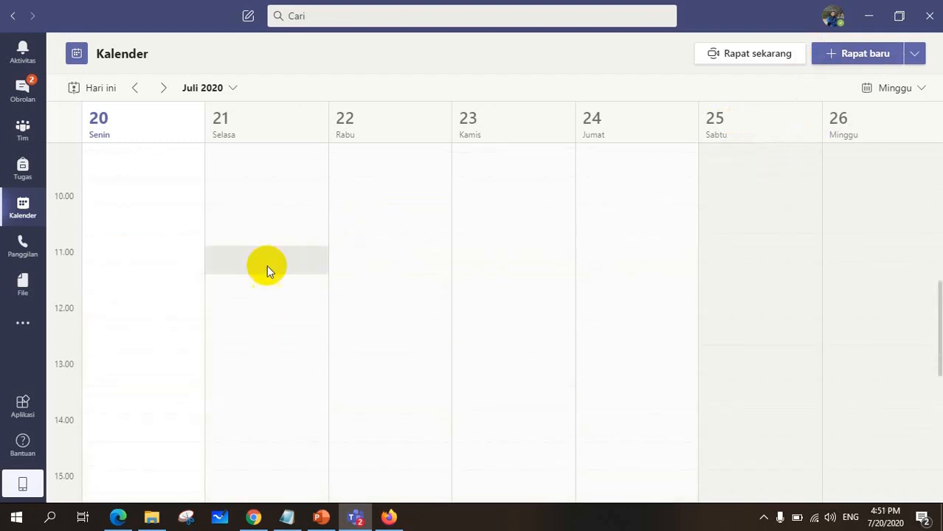
scroll(263, 295, "down", 5)
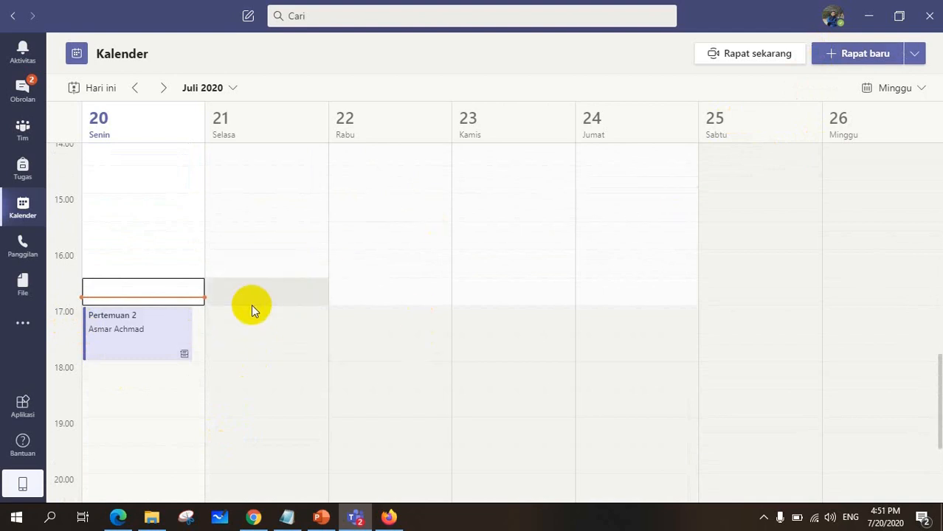
scroll(254, 303, "up", 7)
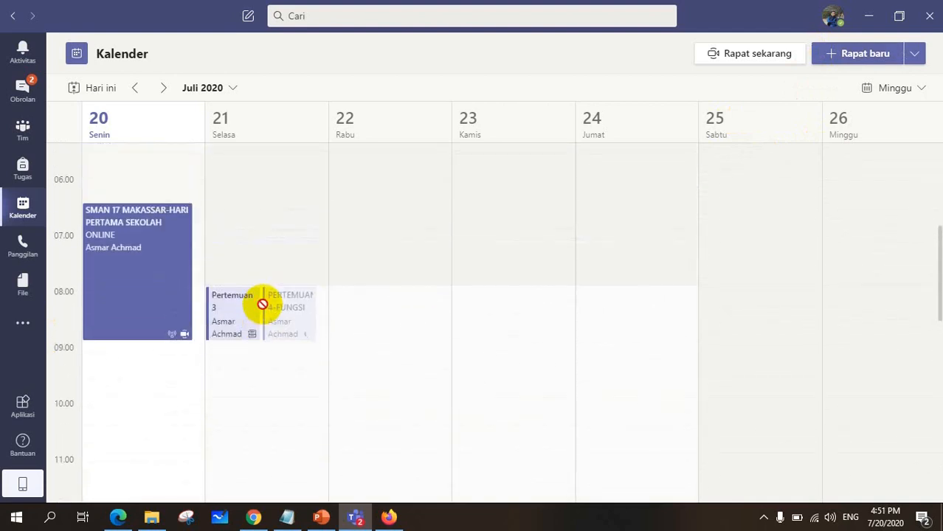
mouse_move(310, 312)
left_mouse_down()
mouse_move(286, 331)
mouse_move(297, 310)
mouse_move(303, 343)
mouse_move(302, 306)
left_mouse_up()
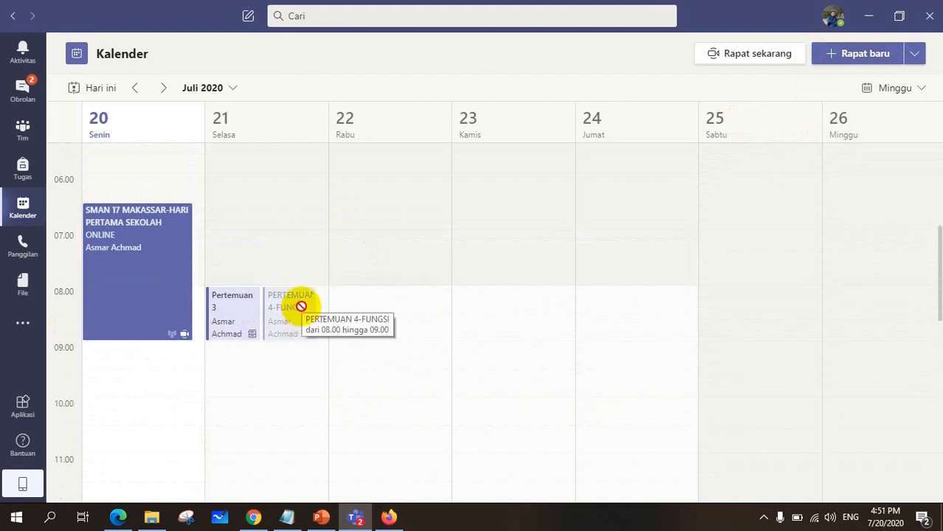
mouse_move(301, 306)
left_mouse_down()
mouse_move(336, 263)
mouse_move(289, 310)
left_mouse_up()
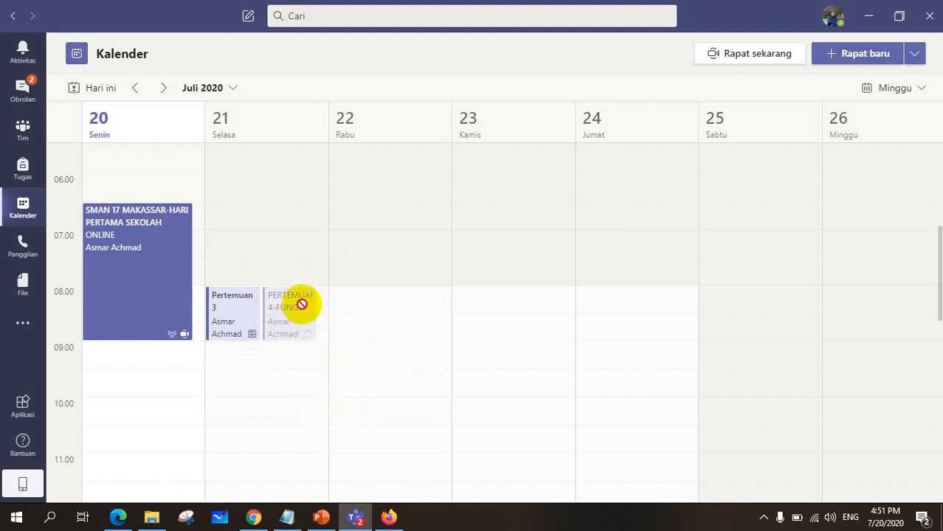
left_click_drag(321, 313, 340, 332)
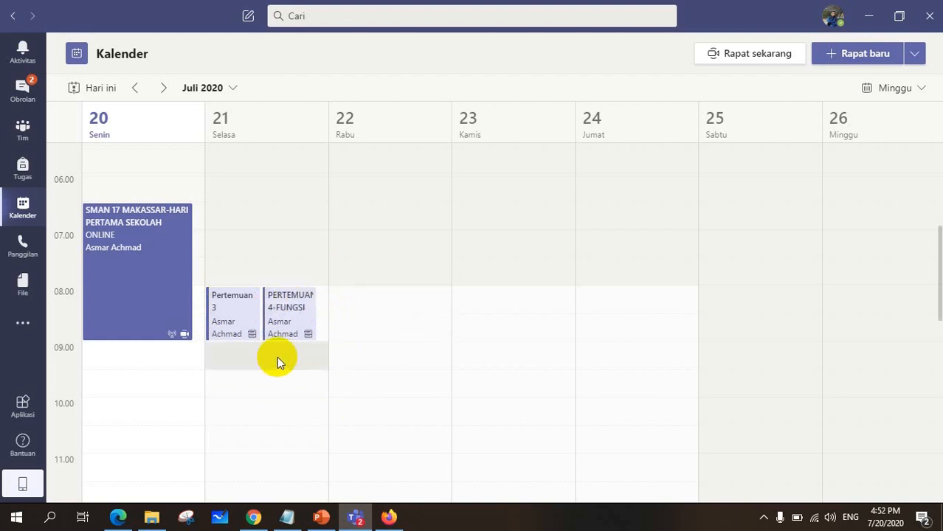
left_click(294, 315)
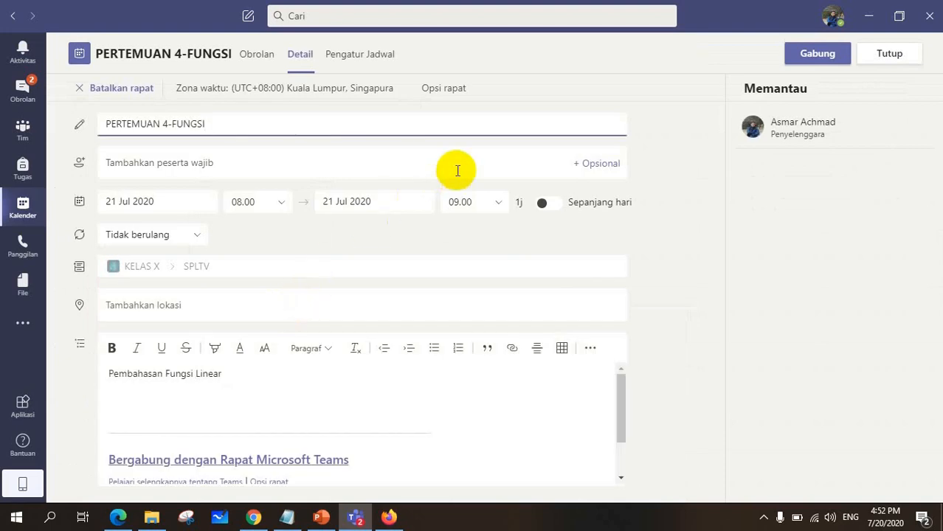
Open the meeting options of PERTEMUAN 4-FUNGSI, set the presenters to Orang di organisasi saya and save the options.
left_click(445, 90)
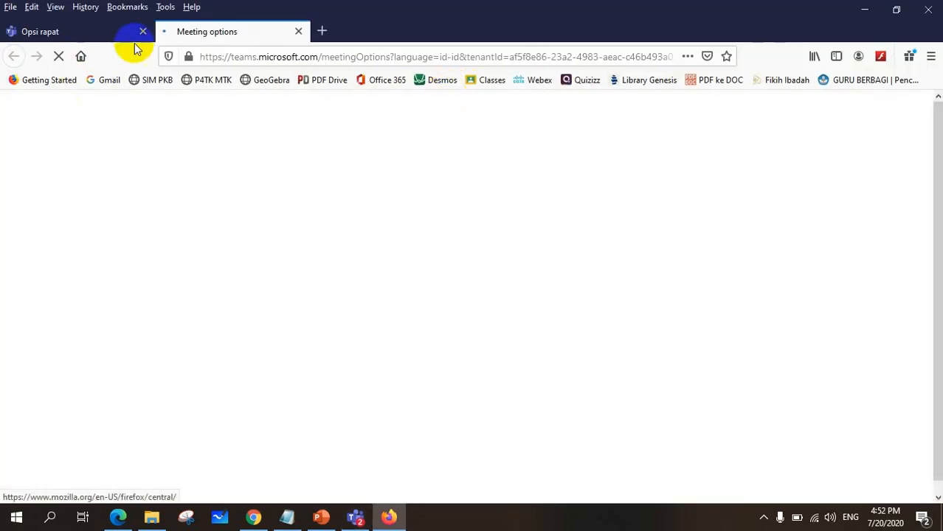
left_click(143, 31)
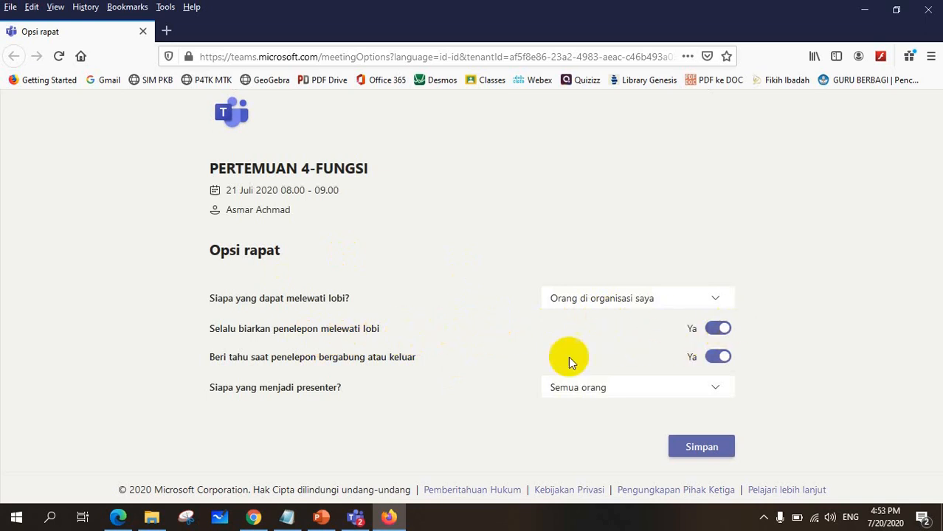
left_click(614, 392)
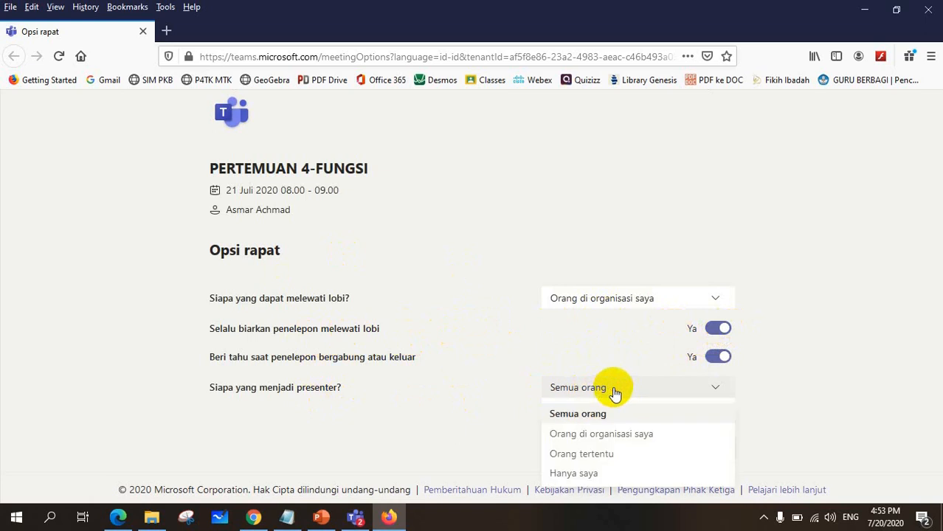
left_click(593, 436)
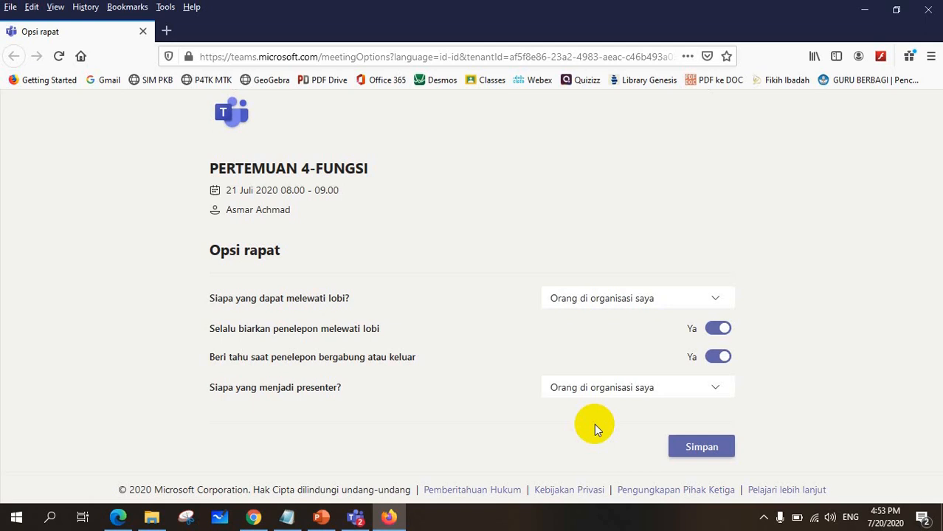
left_click(701, 448)
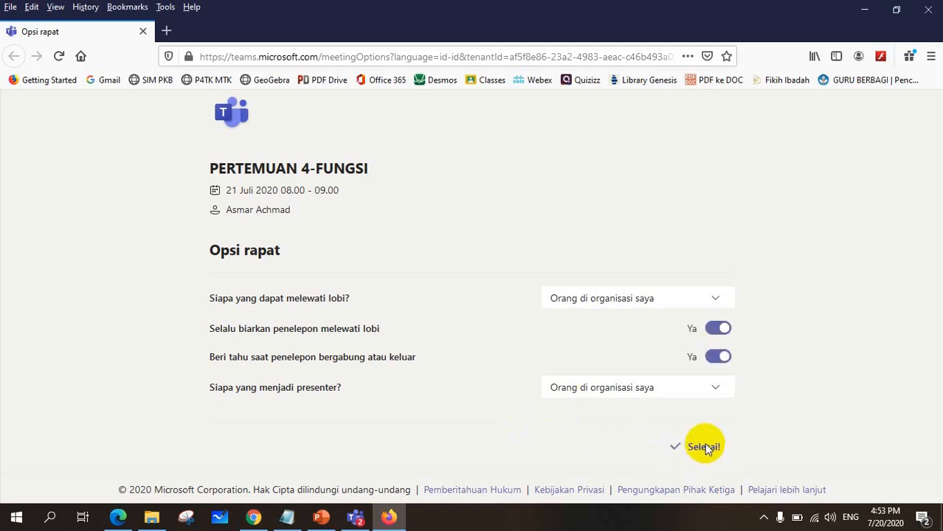
Switch back to Microsoft Teams, copy the meeting's join link from its details and close the meeting.
left_click(355, 516)
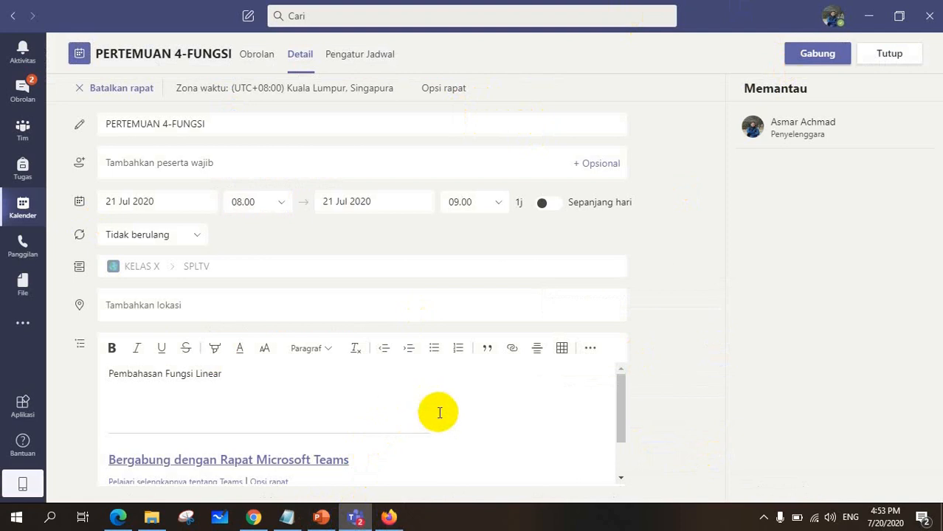
scroll(457, 426, "down", 2)
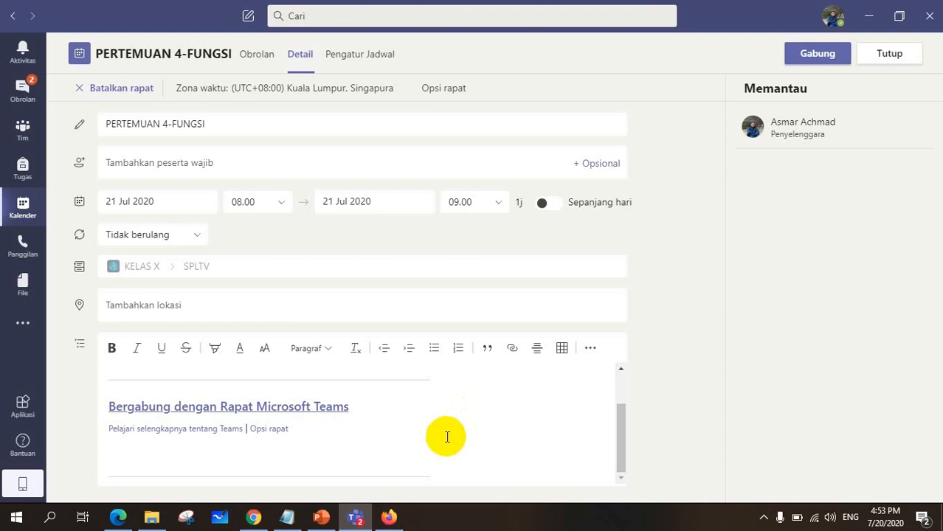
left_click(277, 408)
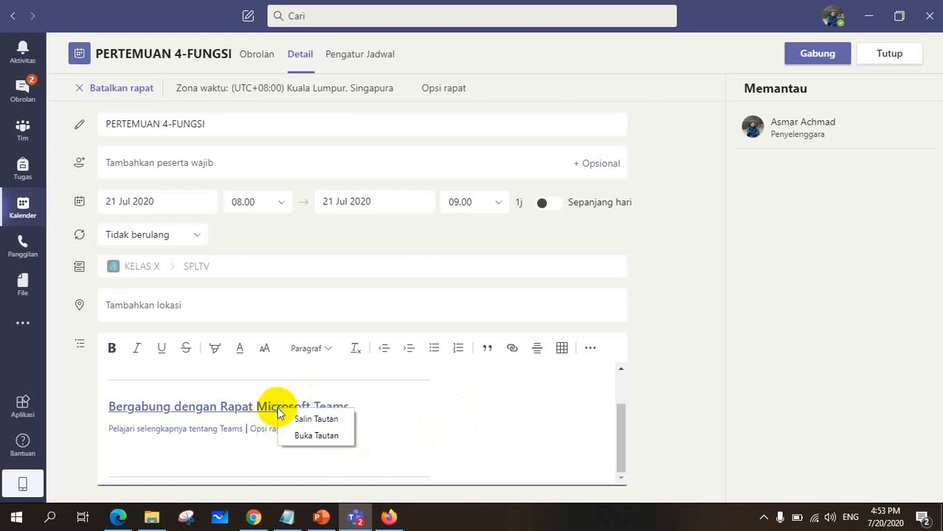
left_click(318, 419)
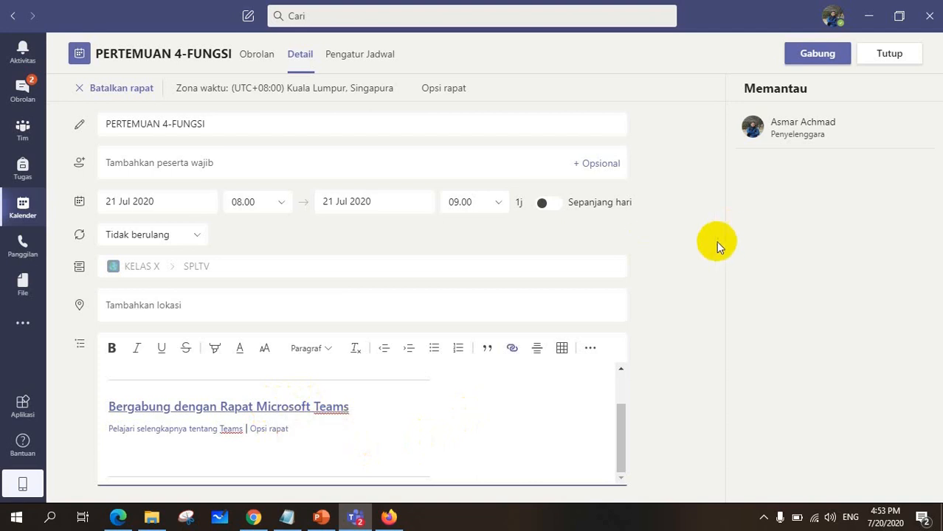
left_click(890, 55)
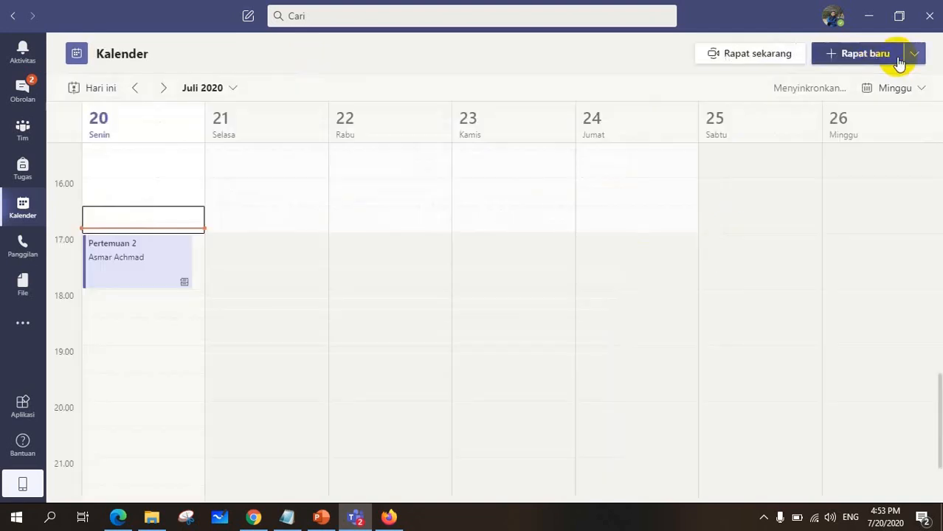
Open the SPLTV channel of the KELAS X team to check the scheduled meeting post.
left_click(23, 127)
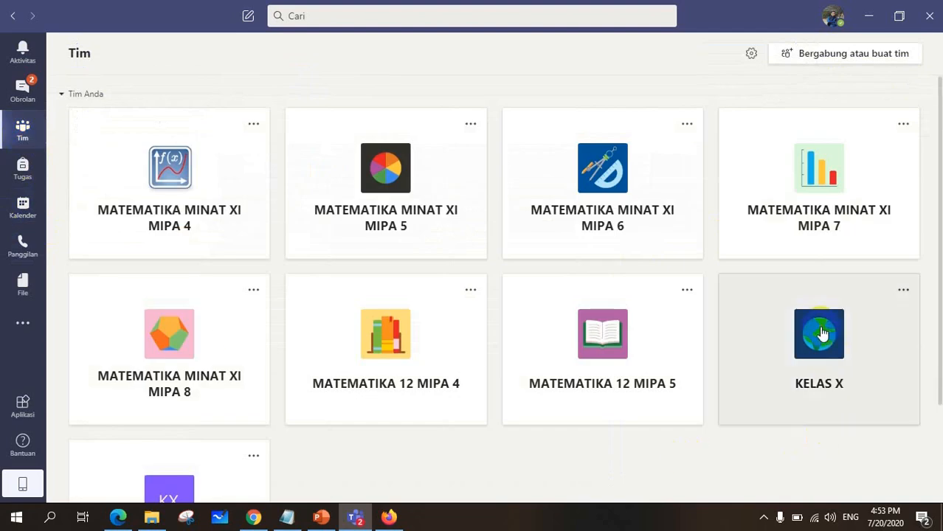
left_click(822, 334)
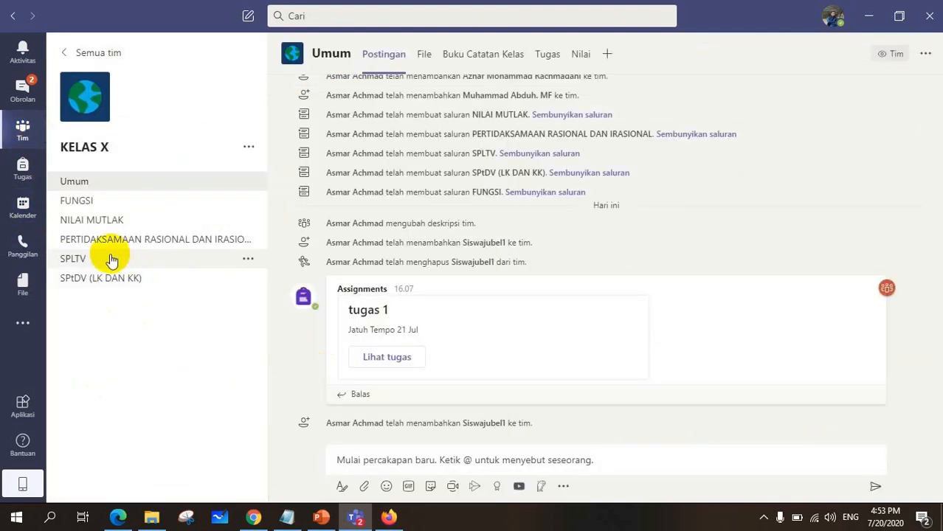
left_click(73, 261)
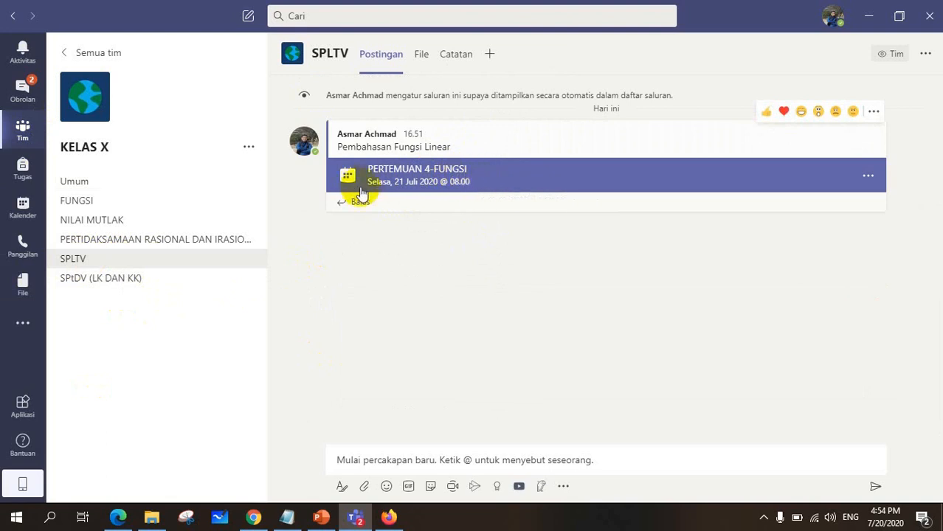
Post the copied meeting link as a message in the PERTIDAKSAMAAN channel of the KELAS X B team.
left_click(23, 132)
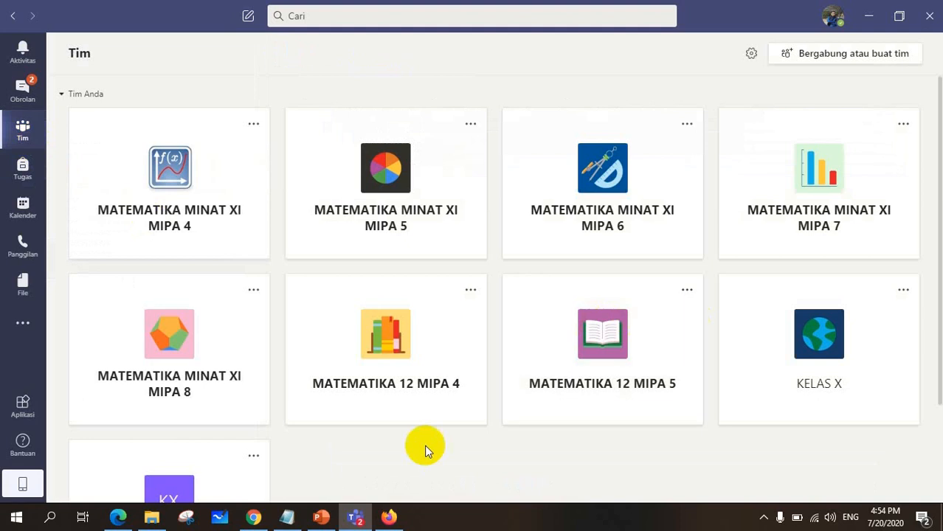
scroll(345, 451, "down", 3)
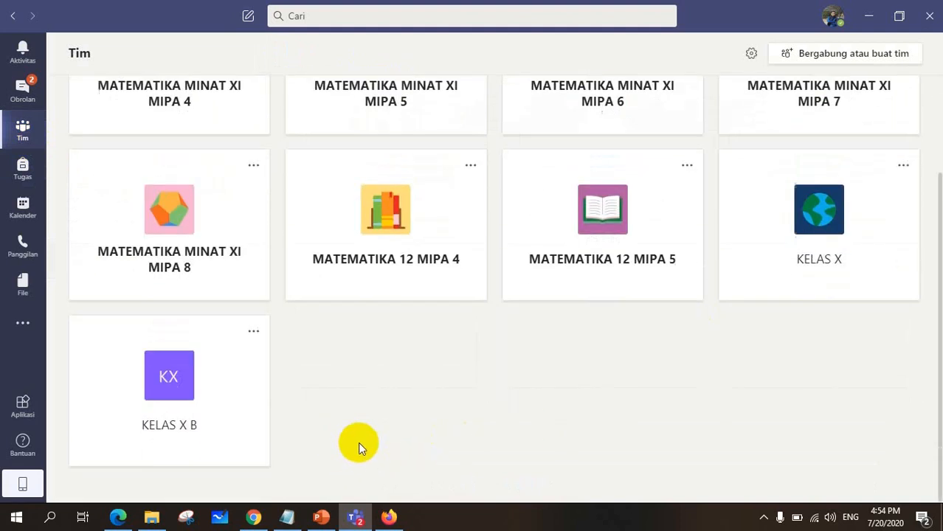
left_click(177, 391)
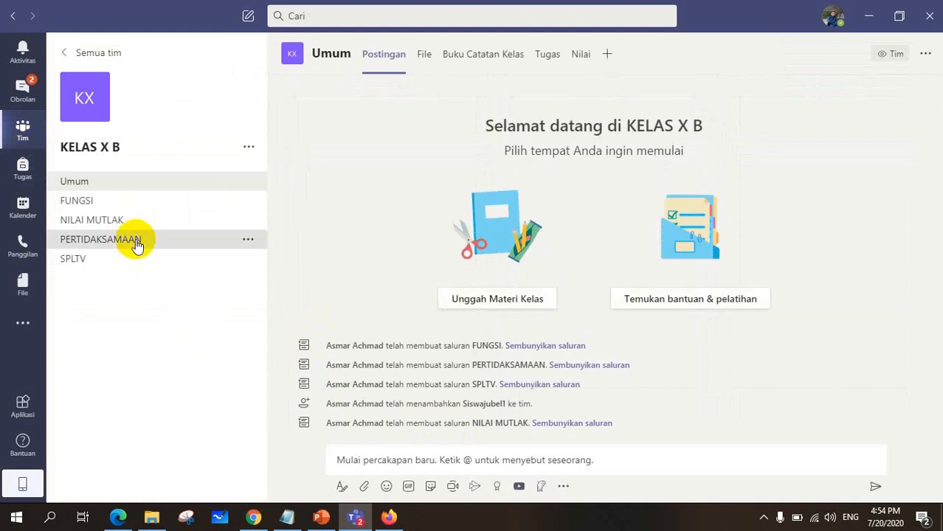
left_click(136, 244)
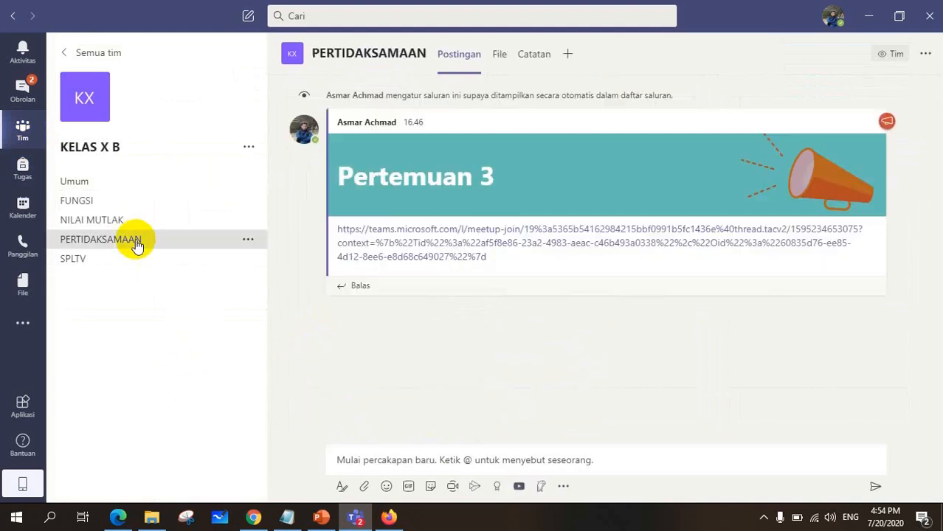
left_click(340, 461)
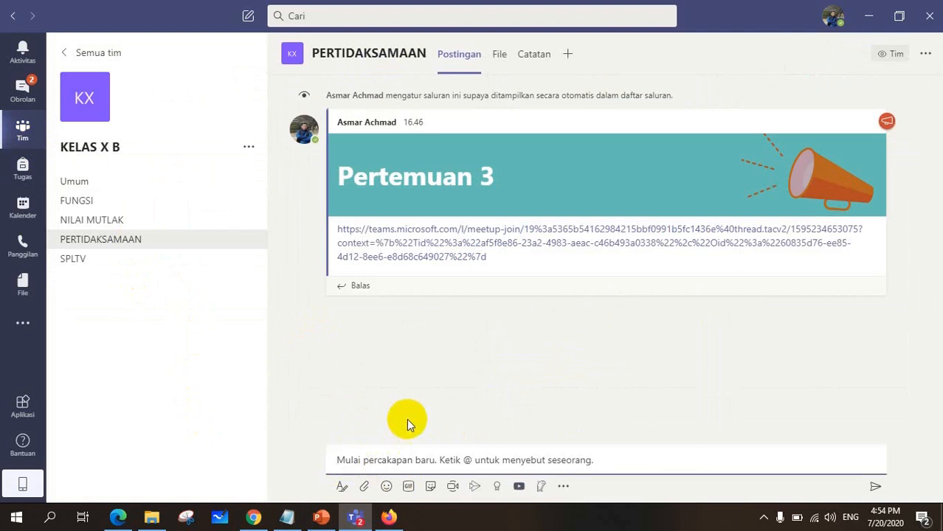
key("ctrl+v")
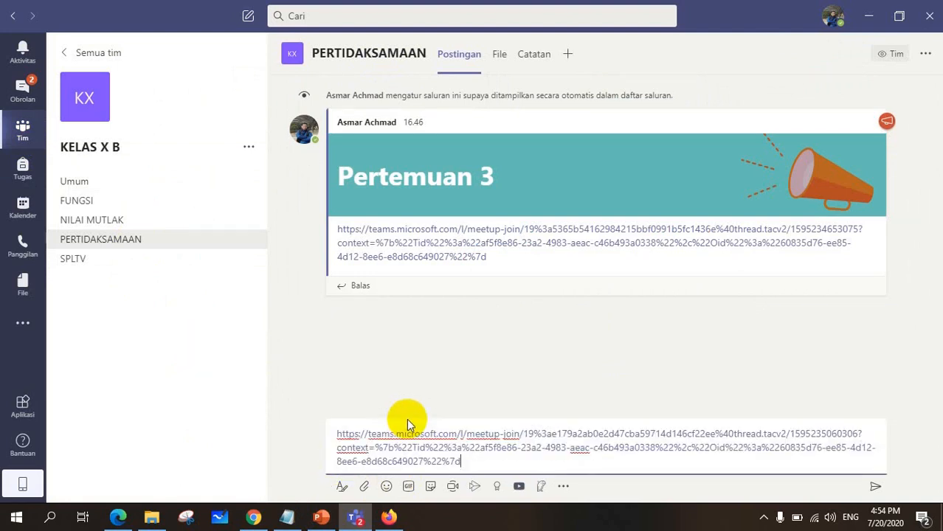
left_click(875, 486)
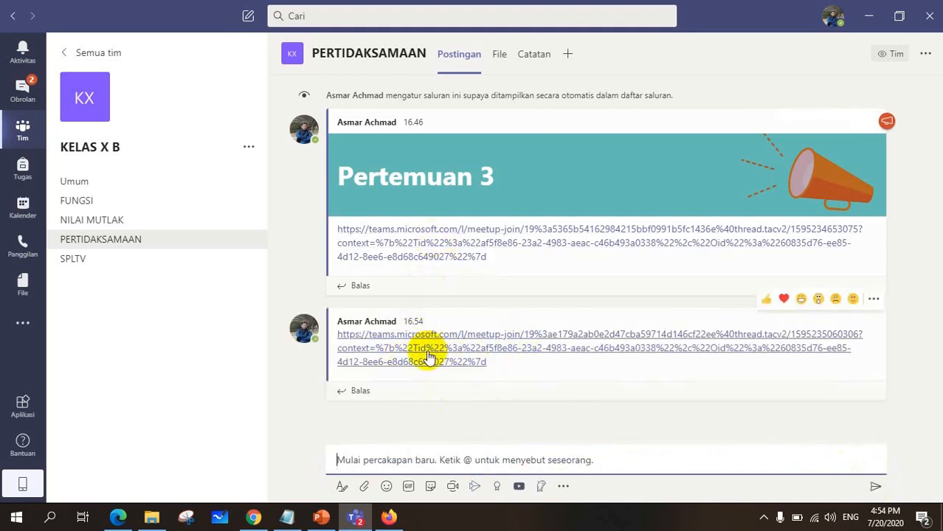
Start a formatted post of type Pengumuman in the channel and enter "PERTEMUAN 4" as its headline.
left_click(341, 487)
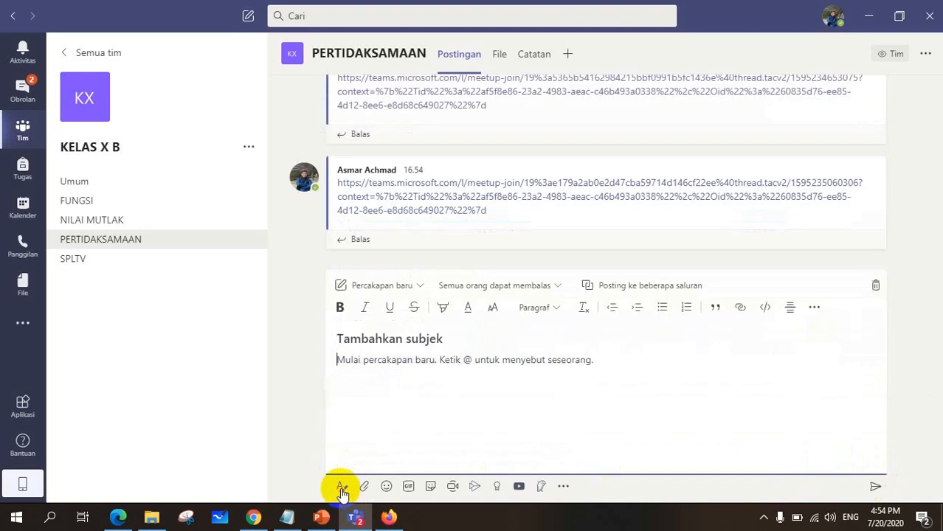
left_click(421, 287)
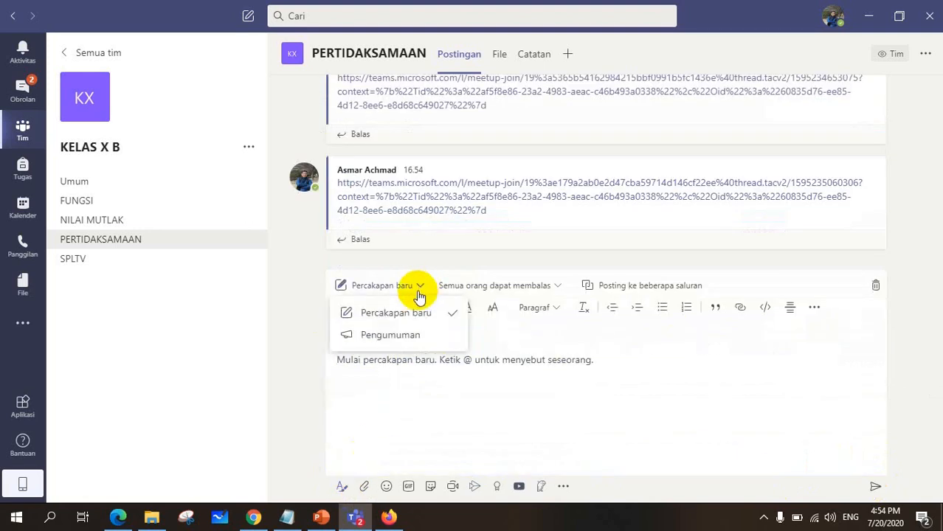
left_click(413, 333)
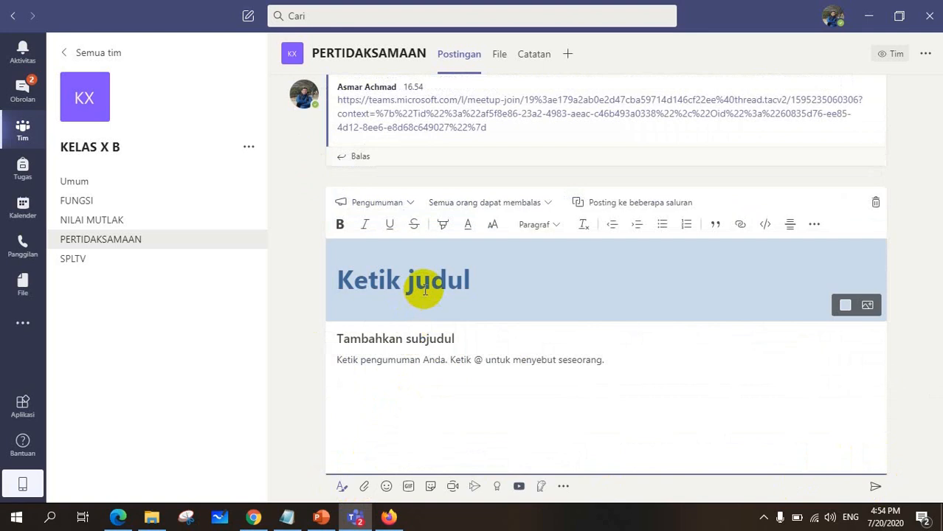
type("PERT")
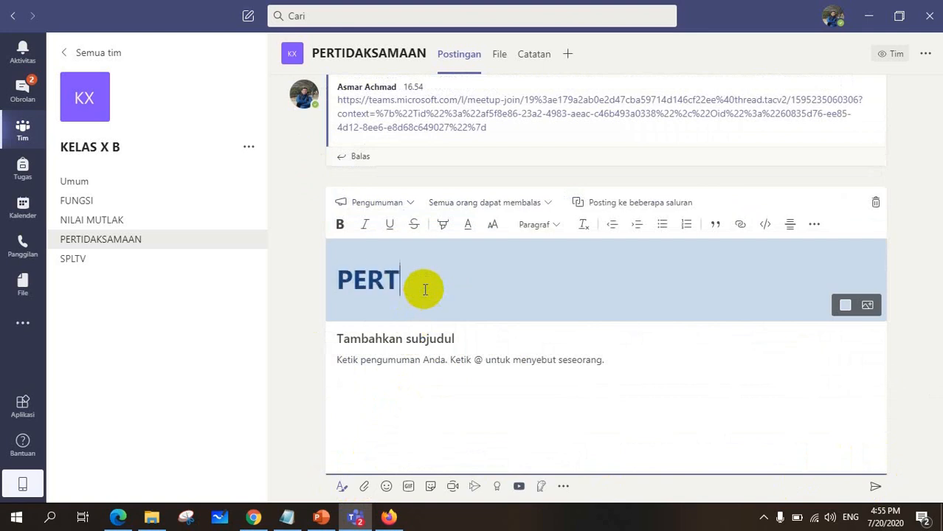
type("EMU")
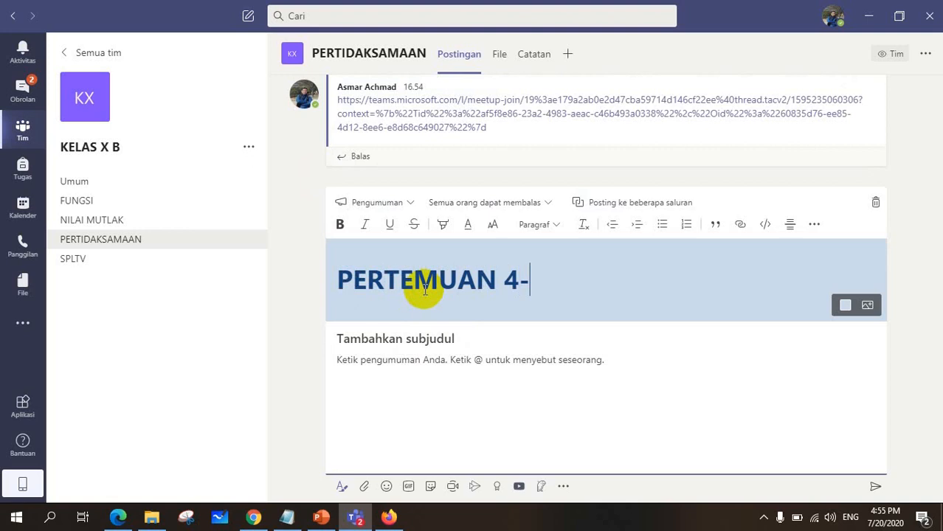
type("AN 4")
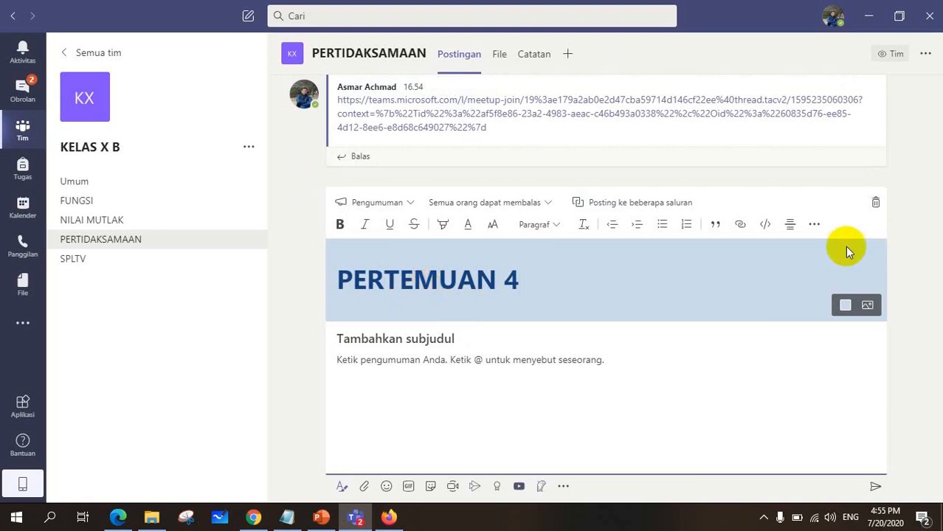
Apply the dark blue bee-and-flowers illustration from the Umum category as the announcement's background.
left_click(867, 307)
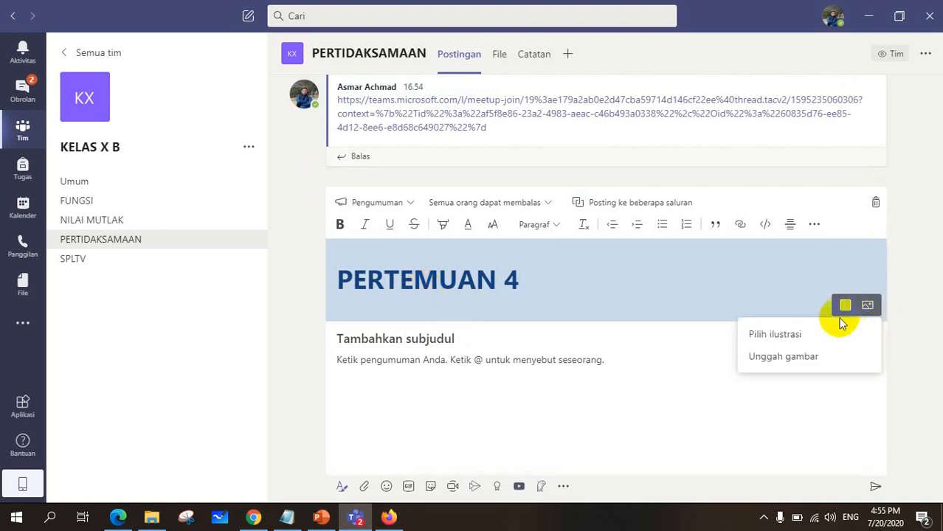
left_click(754, 334)
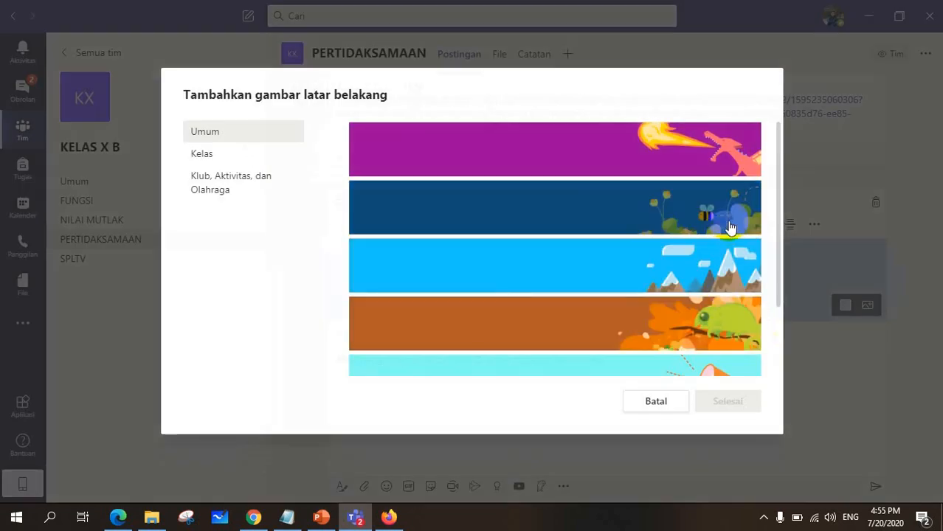
left_click(729, 225)
left_click(726, 402)
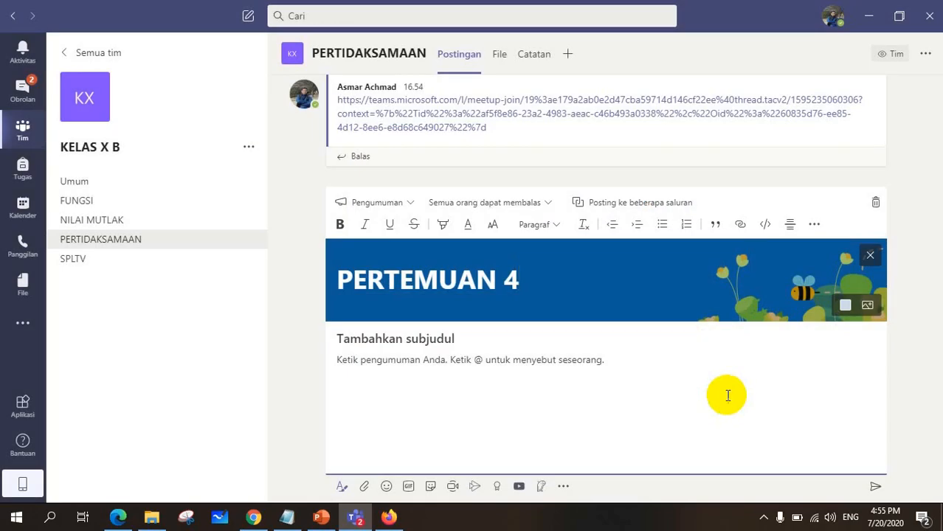
Paste the copied meeting link into the announcement's body and publish the announcement.
left_click(345, 371)
key("ctrl+v")
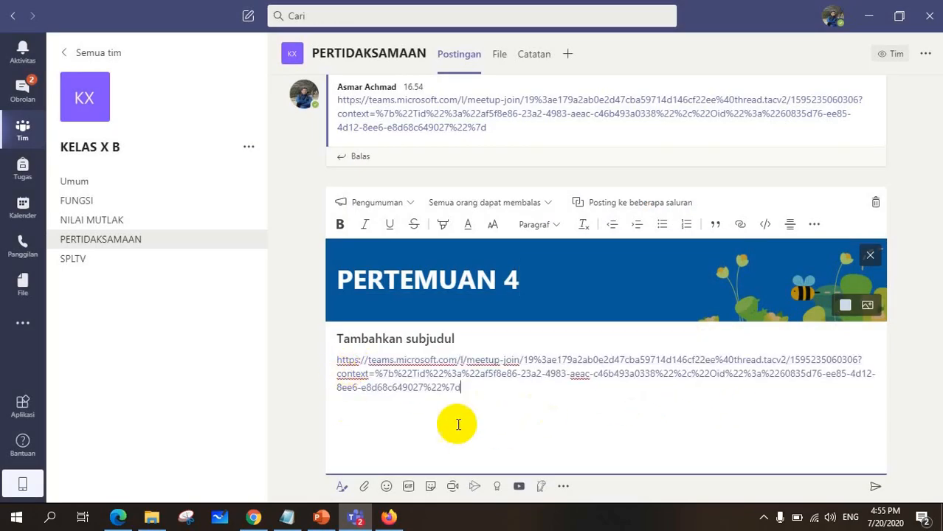
left_click(876, 487)
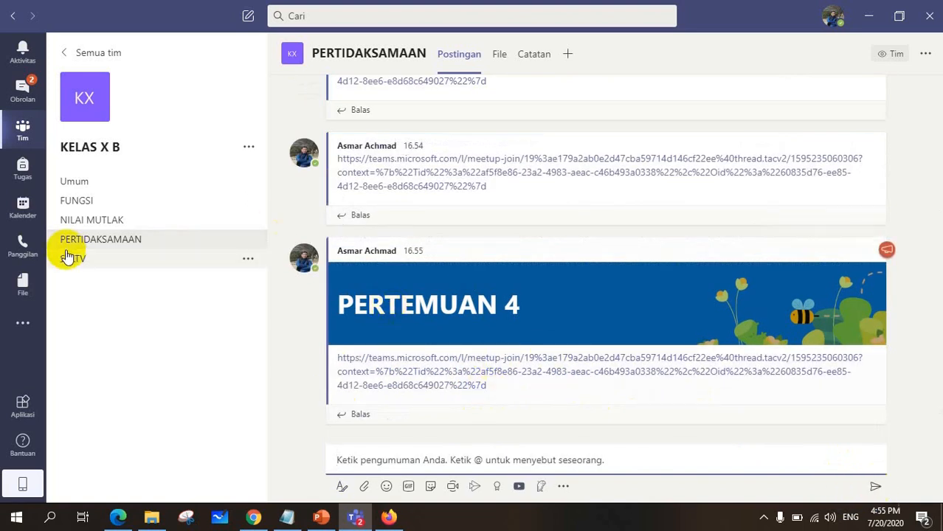
Open the details of the PERTEMUAN 4-FUNGSI meeting from the SPLTV channel of the KELAS X team.
left_click(27, 140)
scroll(214, 408, "down", 1)
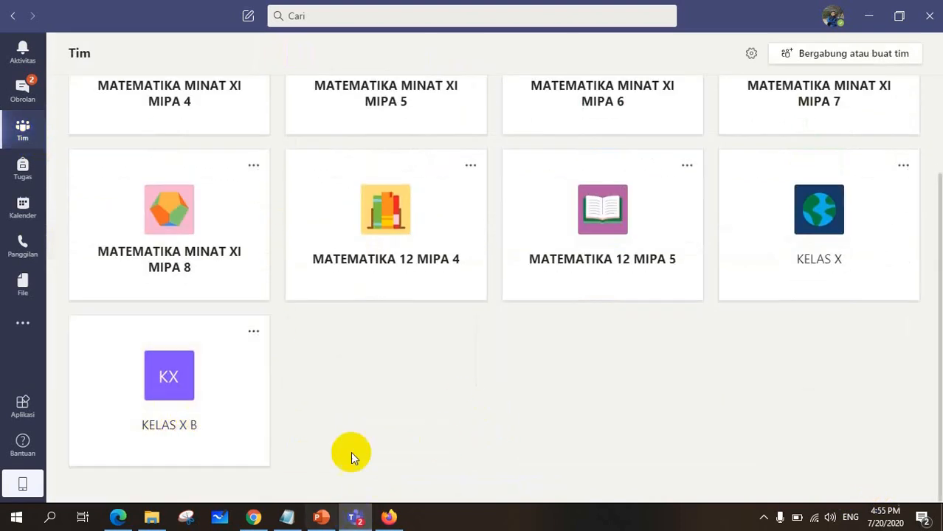
left_click(834, 215)
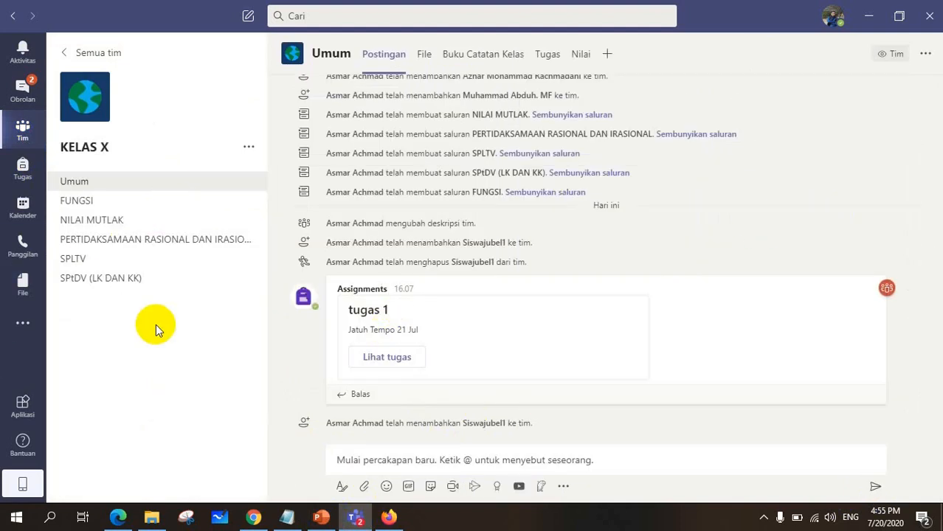
left_click(95, 260)
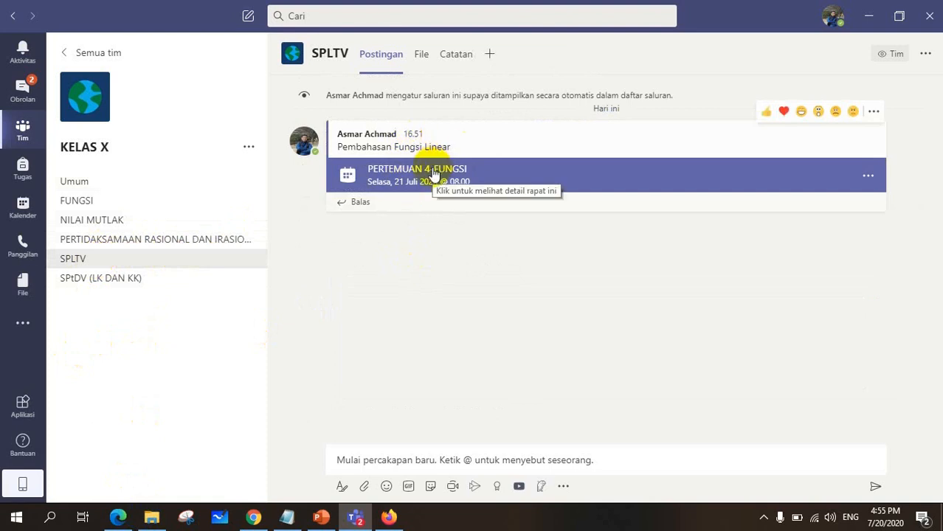
left_click(432, 171)
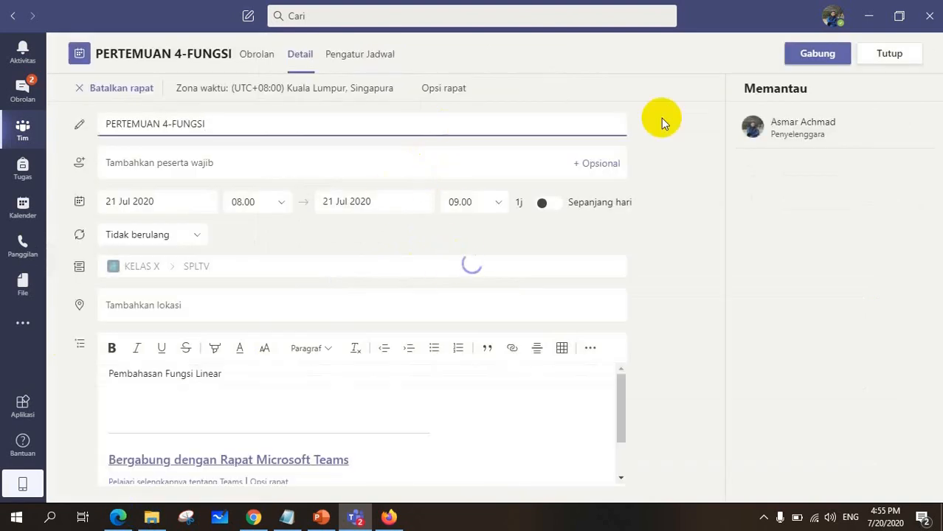
Join the PERTEMUAN 4-FUNGSI meeting as its organizer with the microphone turned off.
left_click(819, 58)
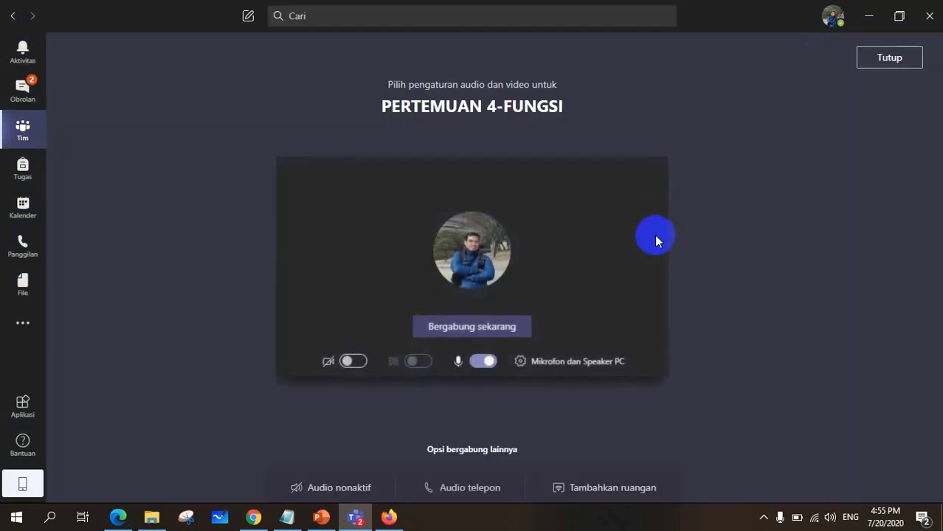
left_click(476, 360)
left_click(468, 329)
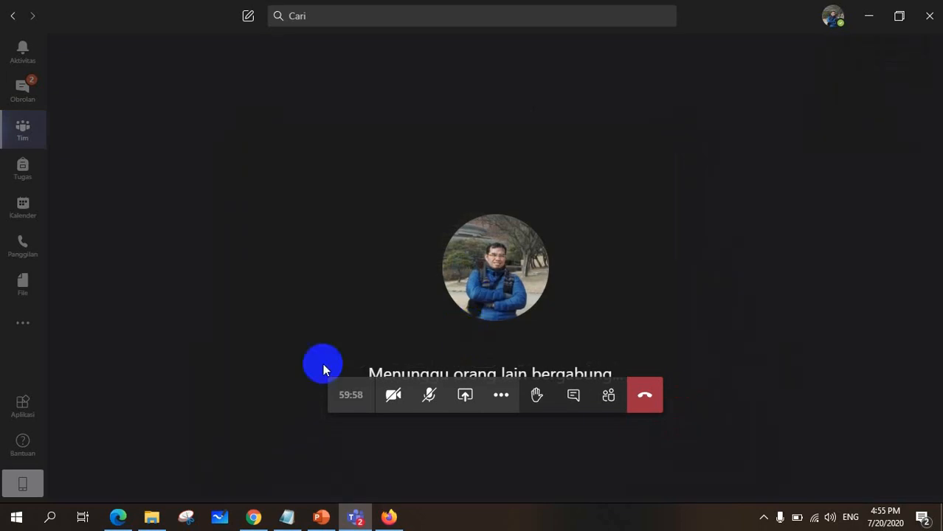
Switch to the student account in Chrome and join through the PERTEMUAN 4 link in KELAS X B's PERTIDAKSAMAAN channel, with the microphone off.
left_click(251, 513)
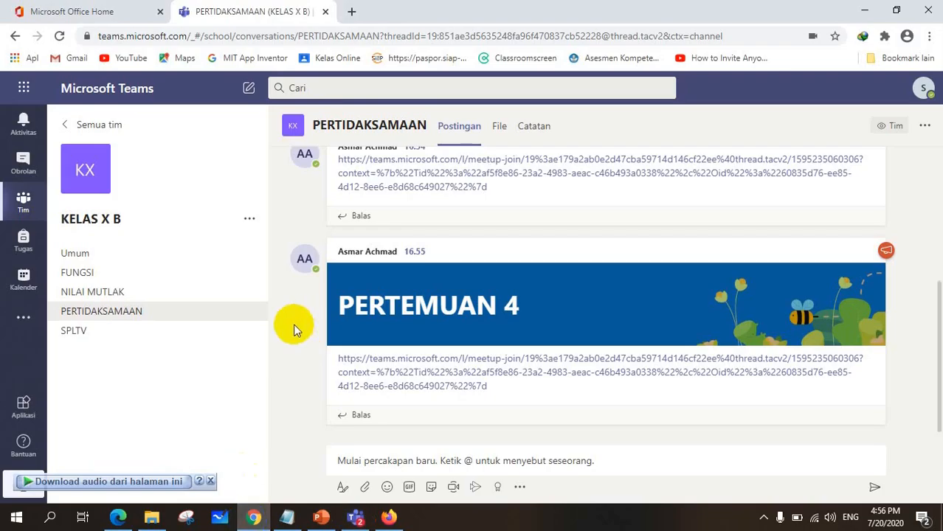
left_click(24, 208)
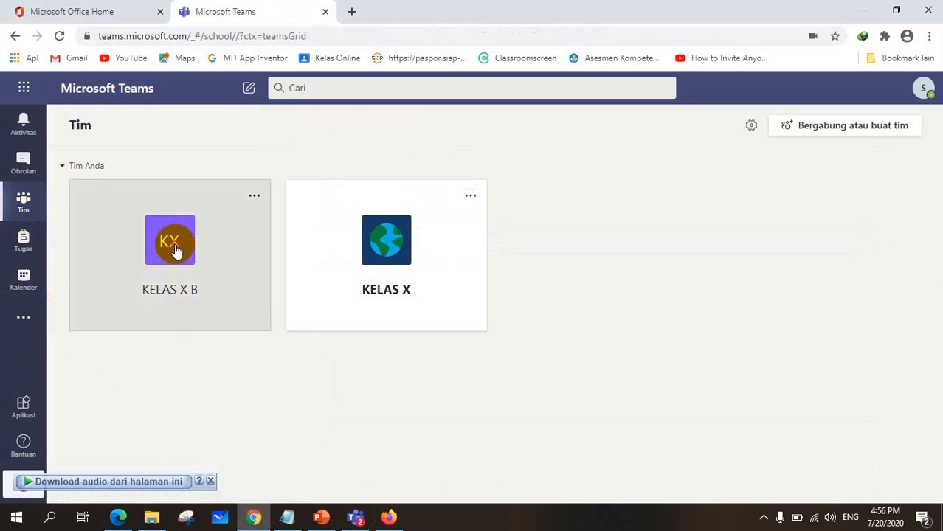
left_click(175, 251)
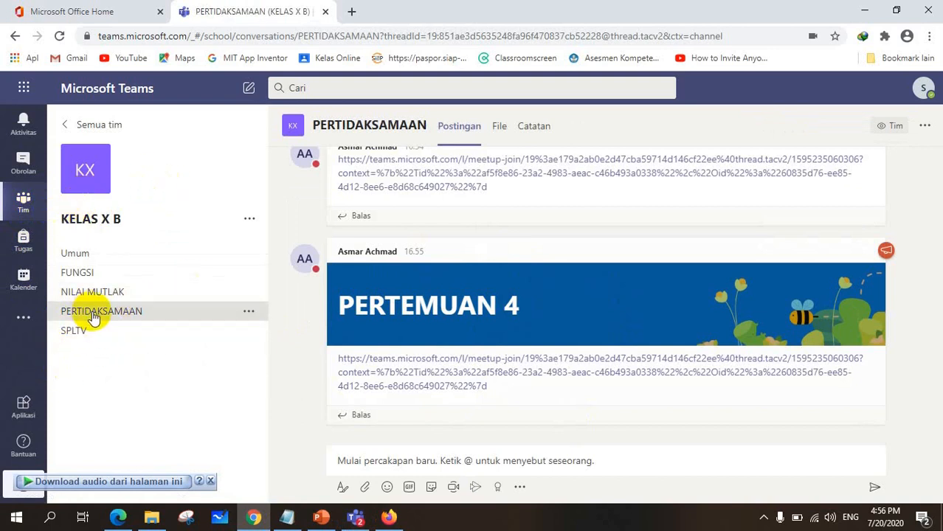
left_click(432, 379)
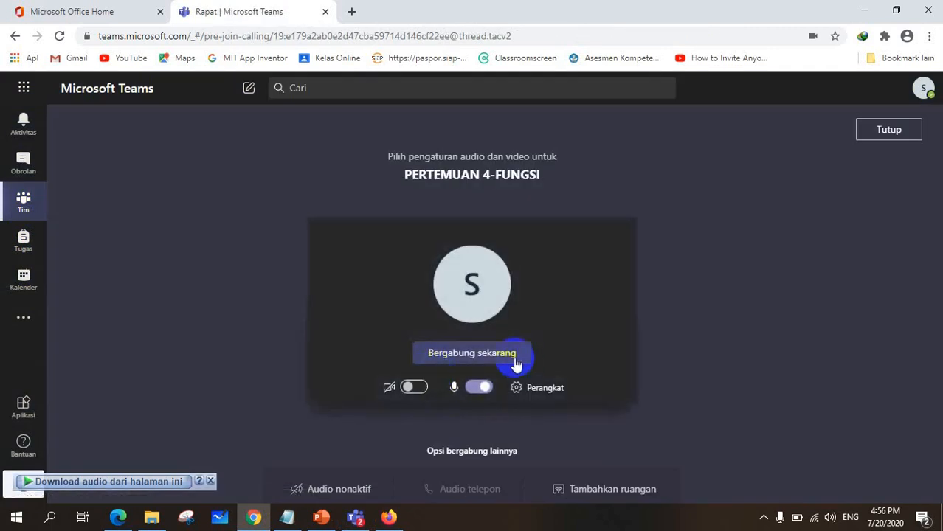
left_click(480, 386)
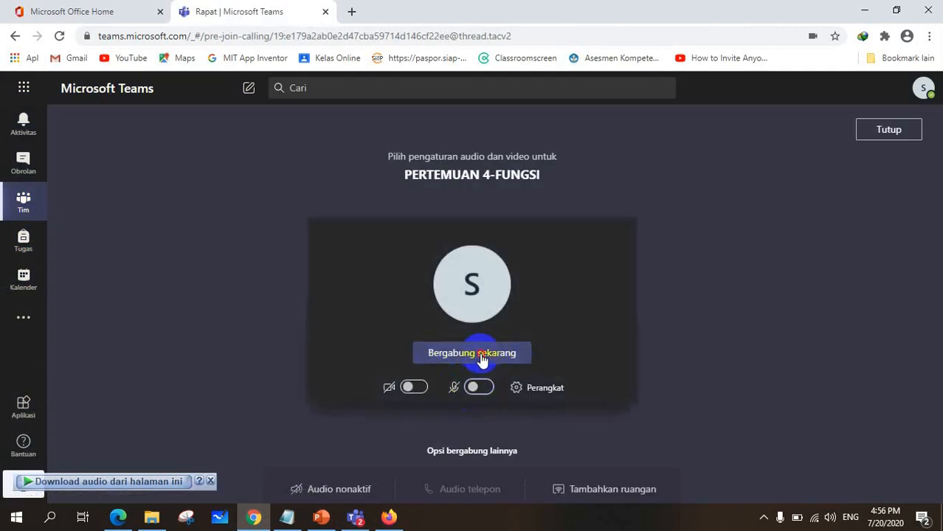
left_click(480, 354)
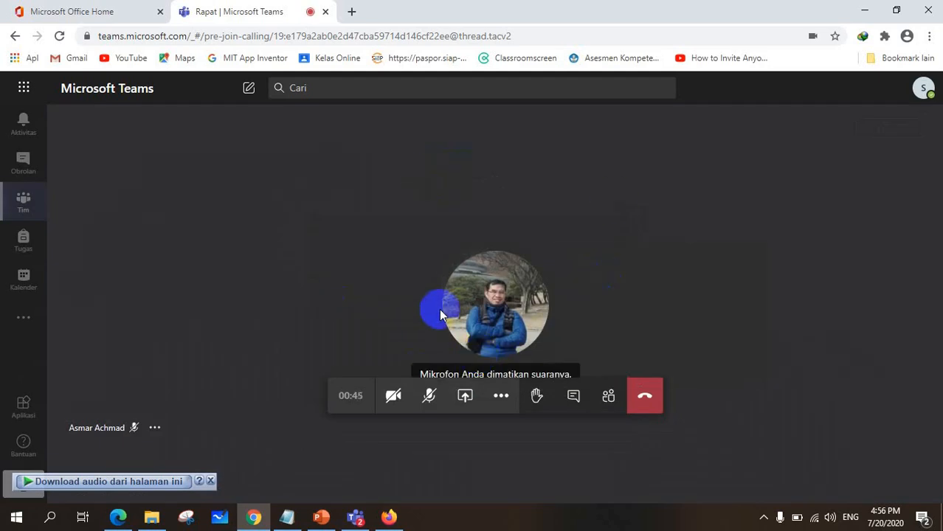
Return to the organizer's meeting in the Teams desktop app, turn on the camera and show the participant list.
left_click(356, 516)
mouse_move(682, 287)
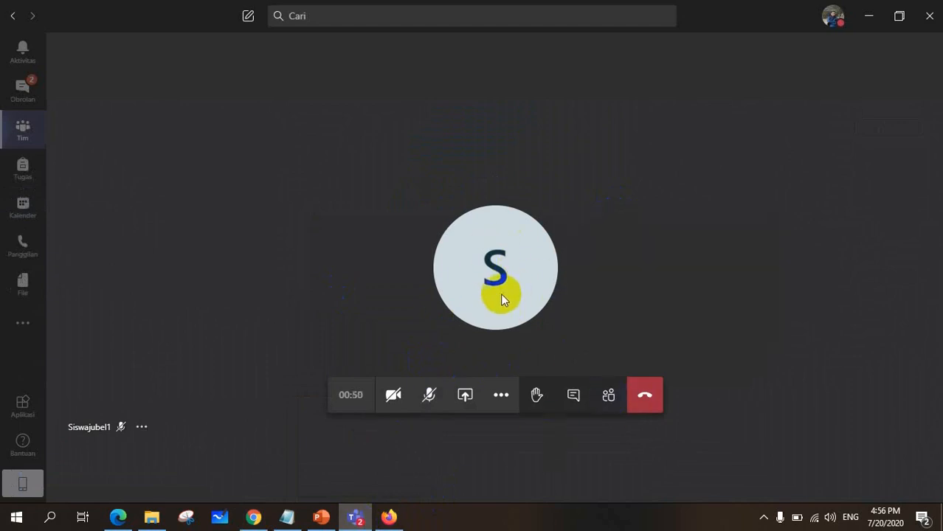
left_click(393, 397)
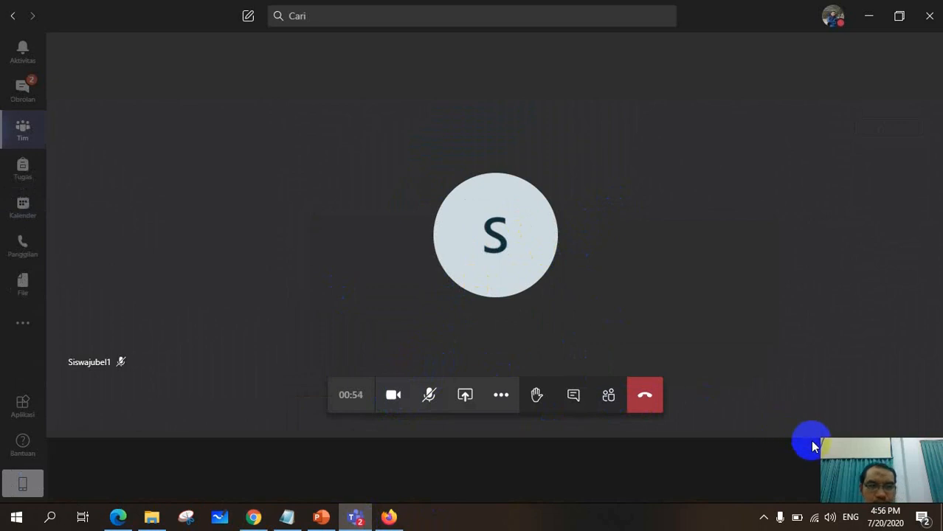
left_click(607, 397)
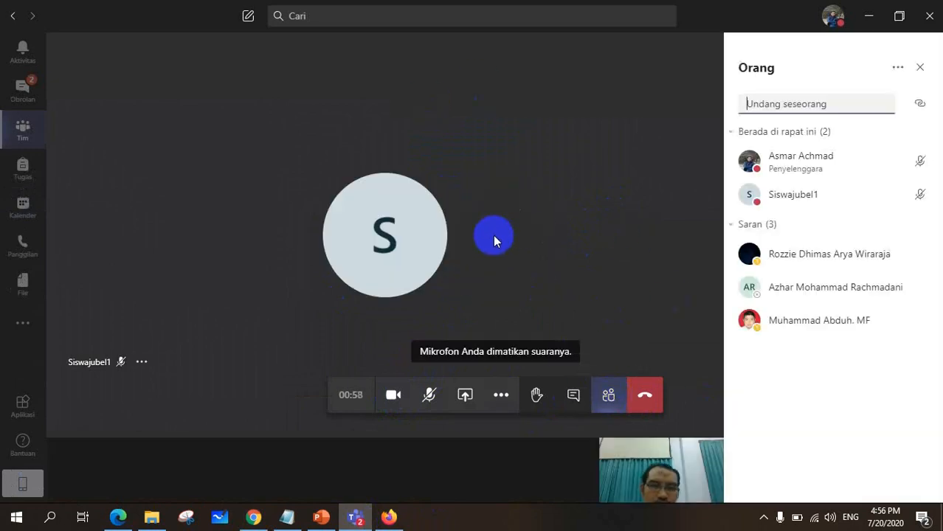
left_click(394, 264)
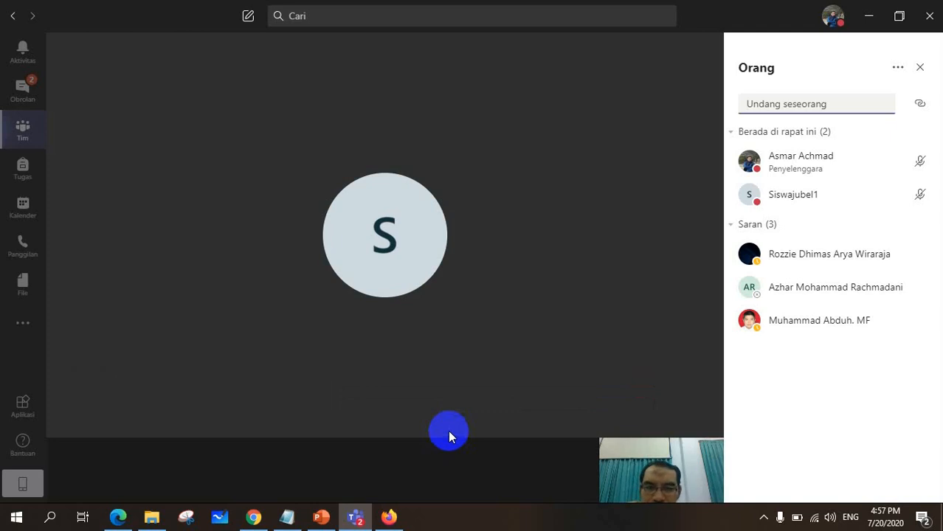
End the meeting for everyone and rate the call quality four stars in the SPLTV channel.
mouse_move(459, 429)
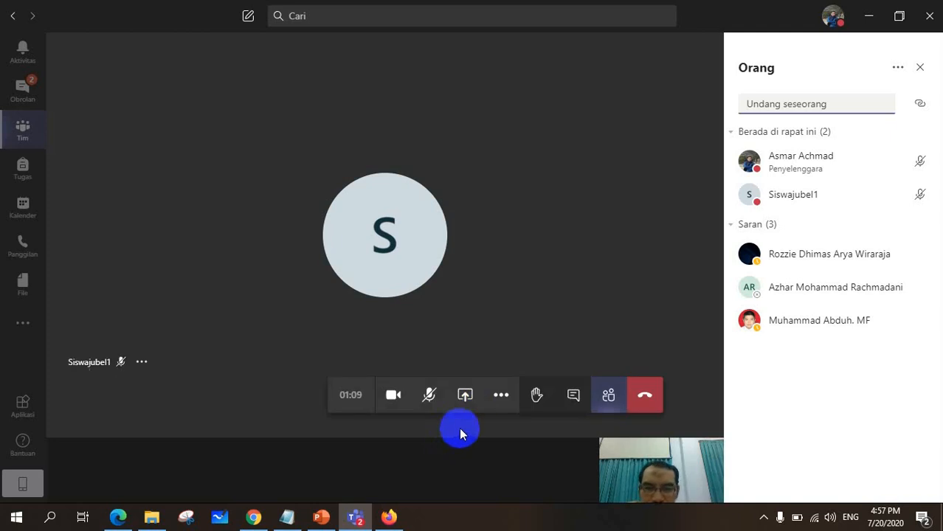
left_click(501, 396)
left_click(412, 333)
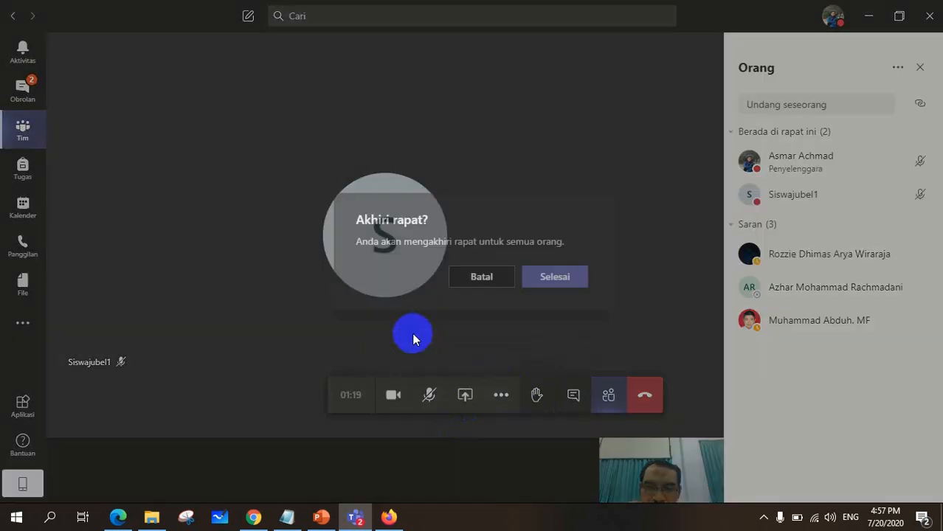
left_click(565, 281)
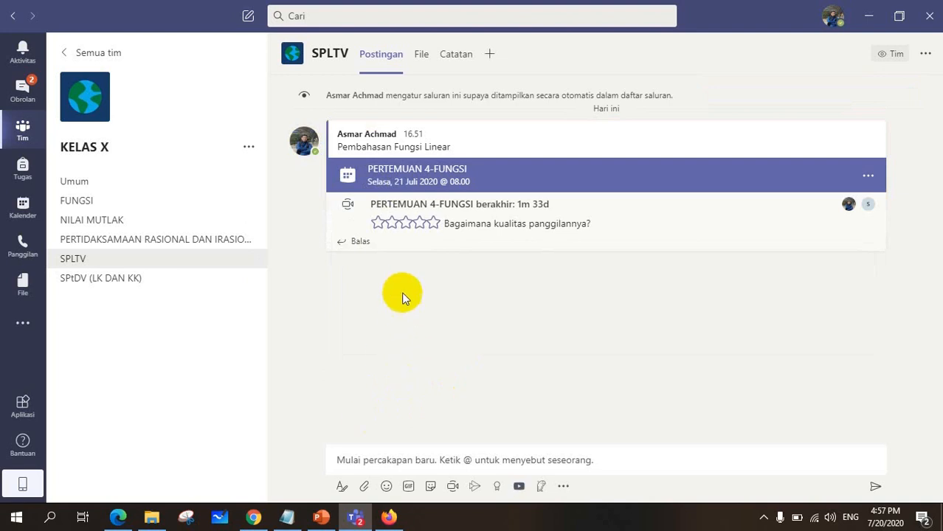
left_click(419, 223)
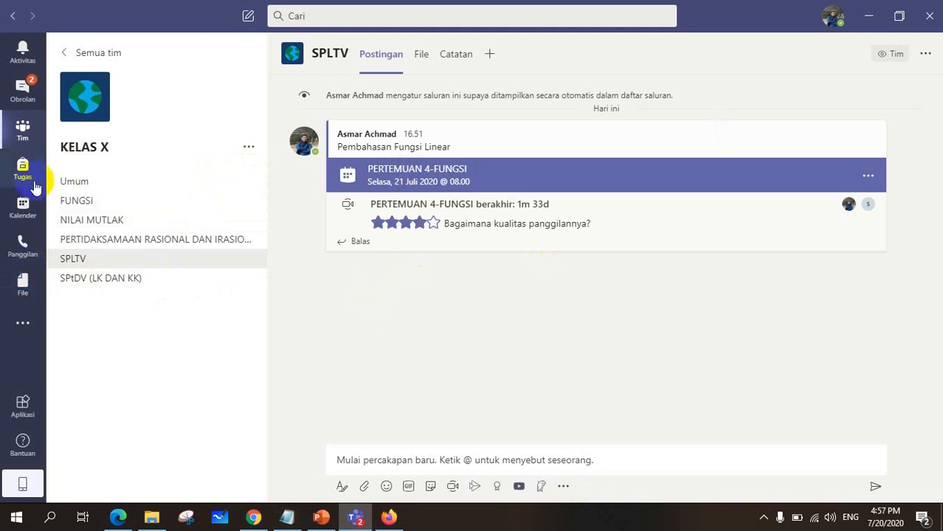
Start scheduling a new meeting from the calendar and title it "WEBINAR MEDIA PEMBELAJARAN".
left_click(23, 128)
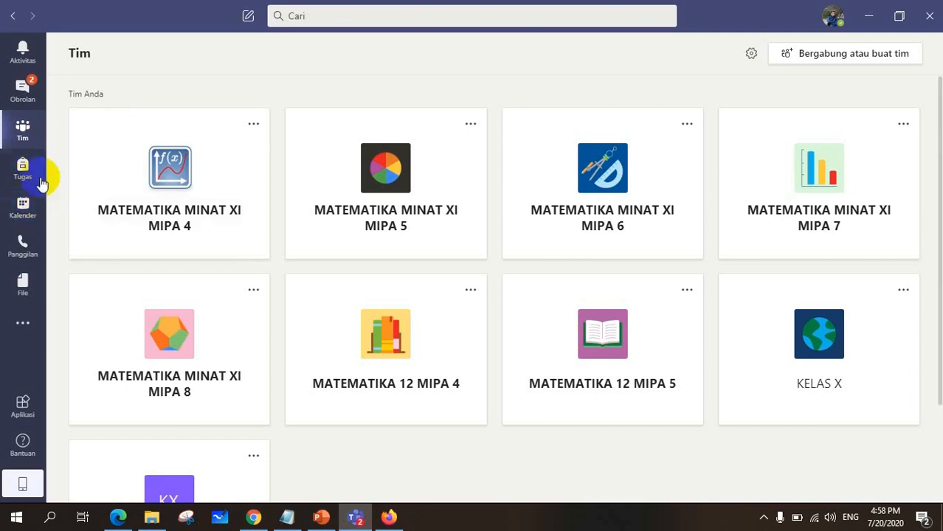
left_click(23, 208)
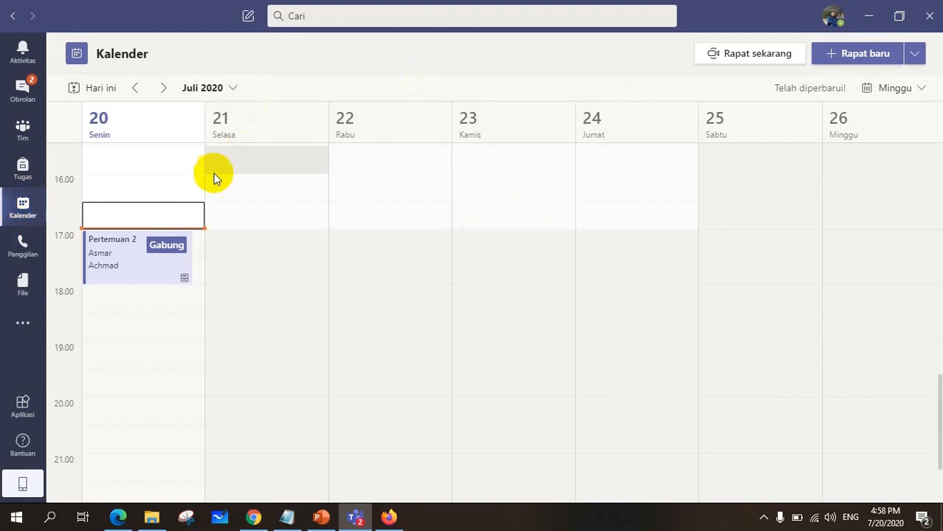
left_click(915, 55)
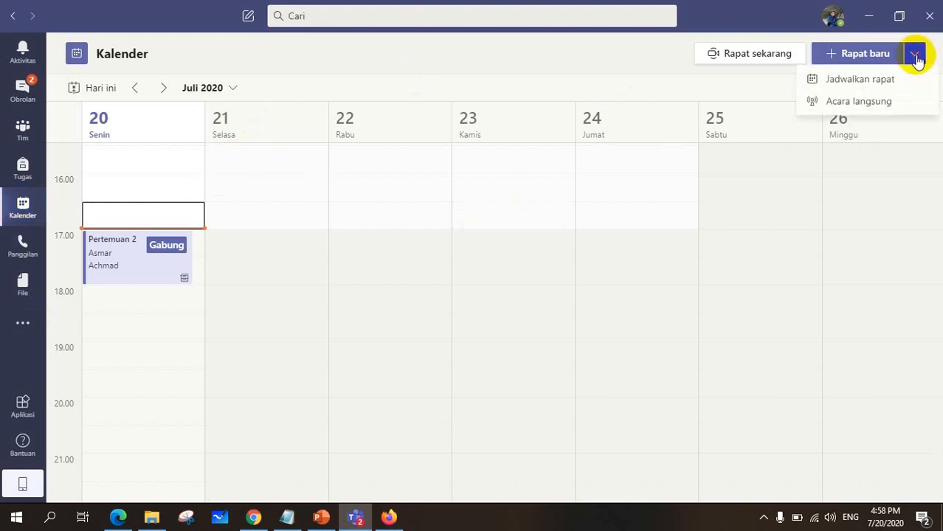
left_click(878, 80)
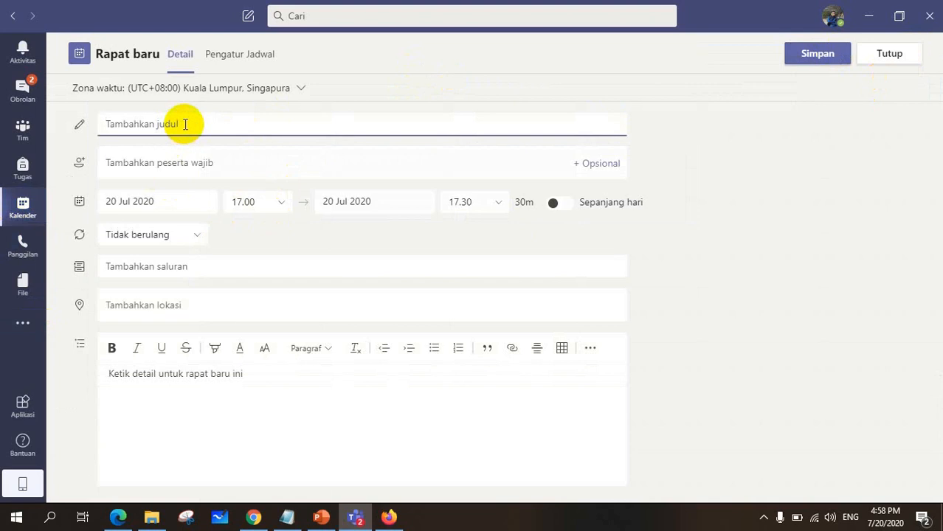
type("WEBINAR MEDIA PEMBELAJARAN")
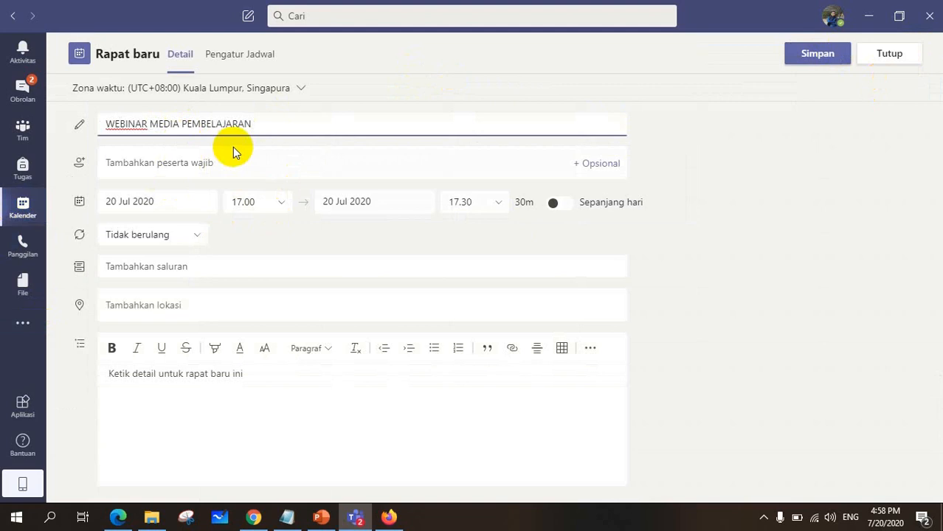
Search for the IT Staff member by name and add them as a required attendee.
left_click(109, 163)
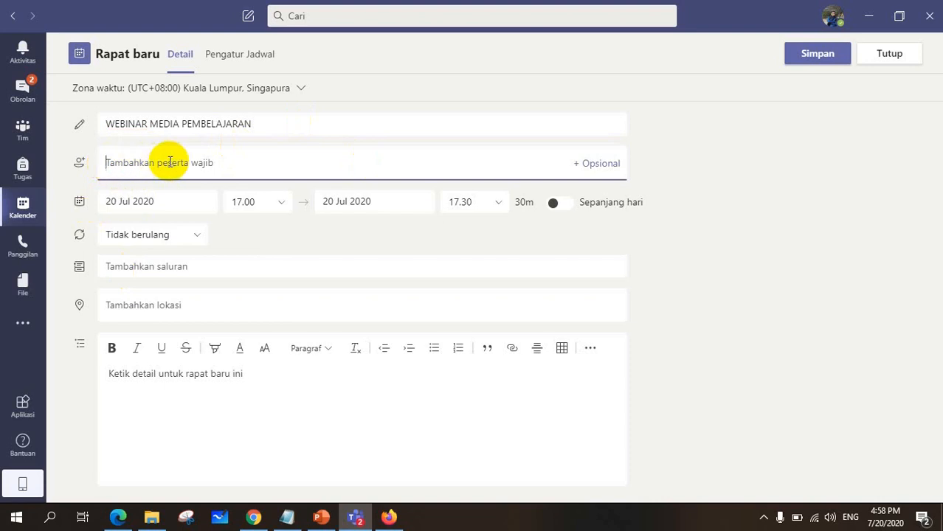
type("a")
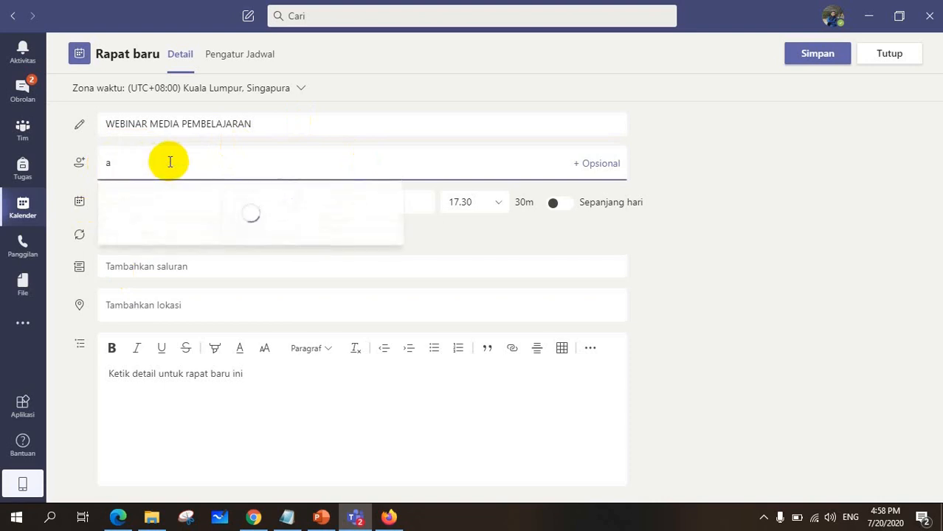
type("d Abduh")
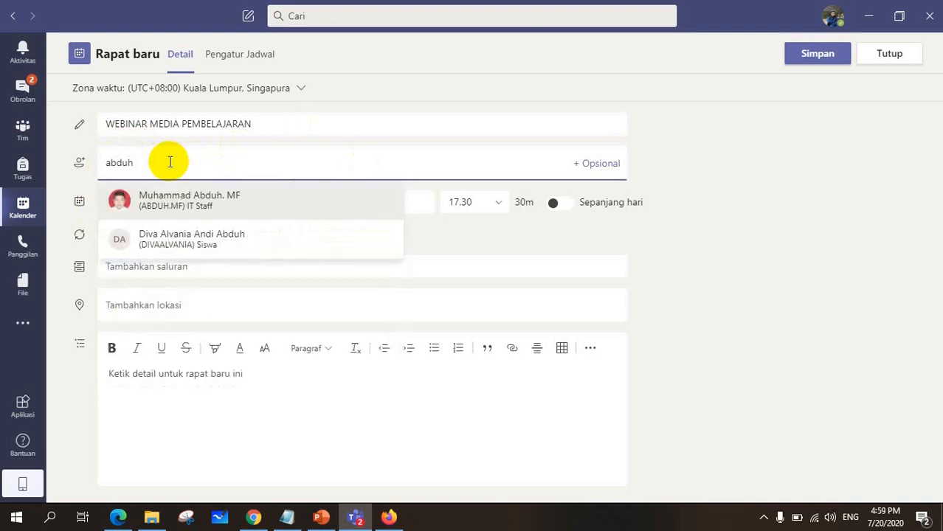
left_click(179, 204)
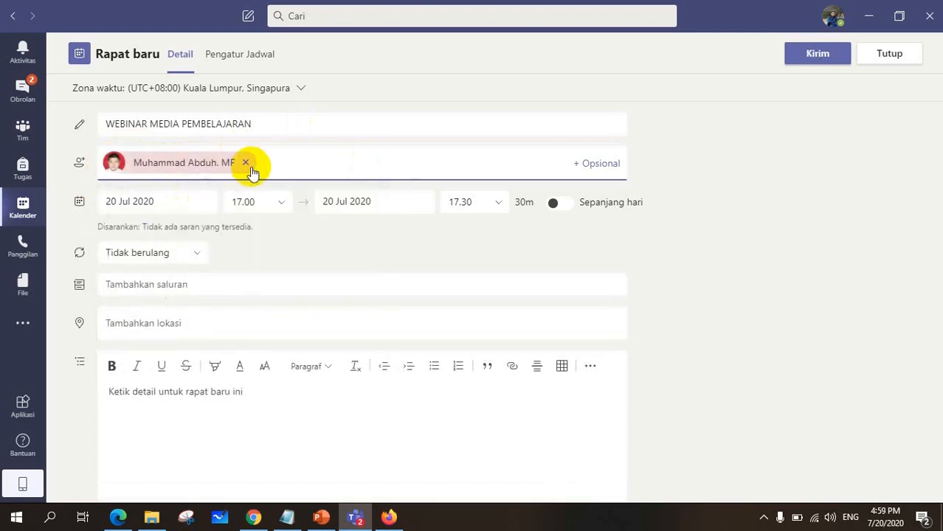
Schedule the webinar for 22 Jul 2020 from 09.00 to 11.00.
left_click(198, 204)
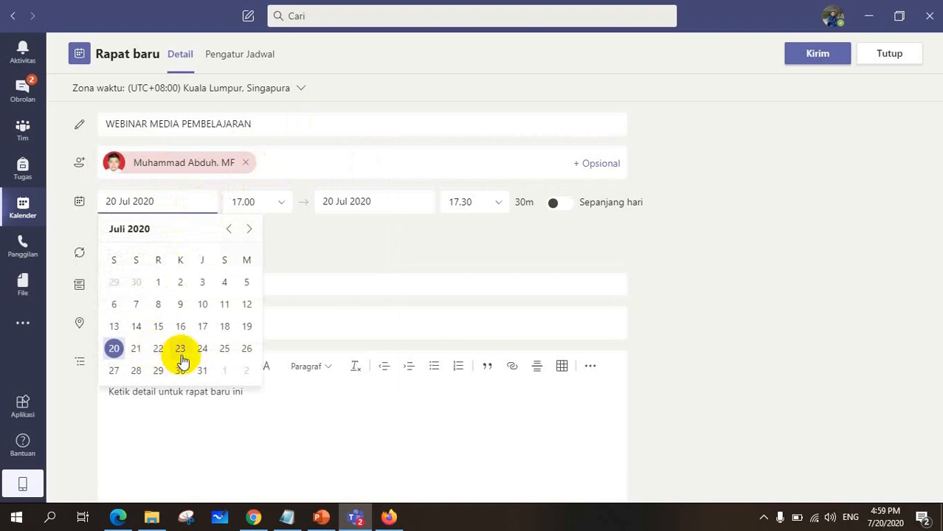
left_click(182, 352)
left_click(214, 203)
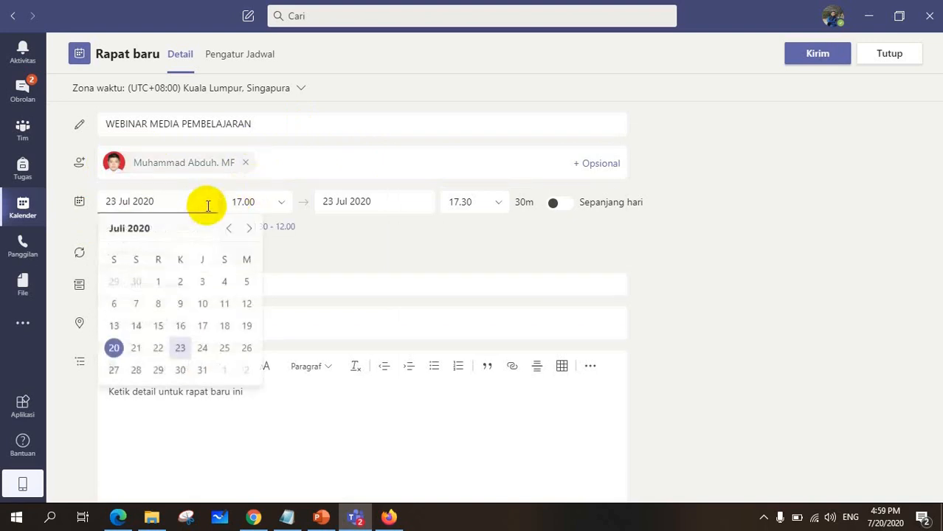
left_click(158, 352)
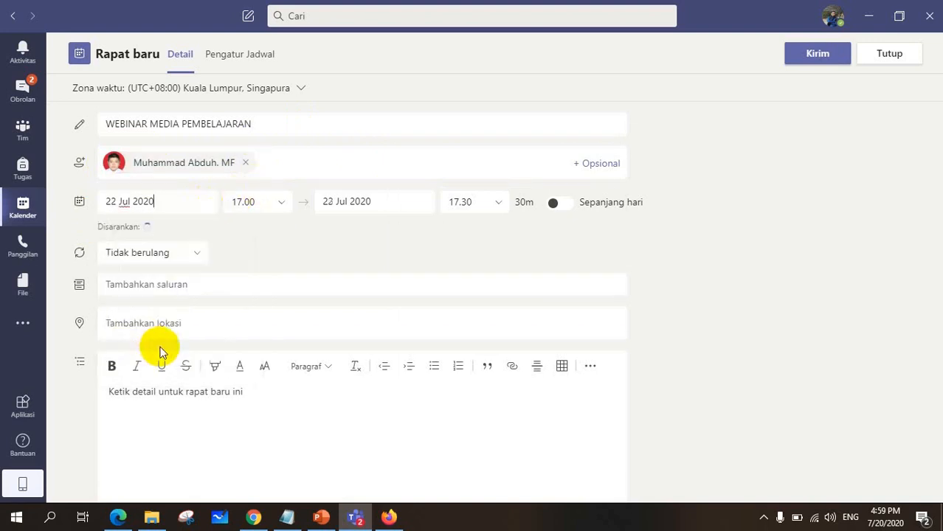
left_click(277, 206)
scroll(240, 298, "up", 5)
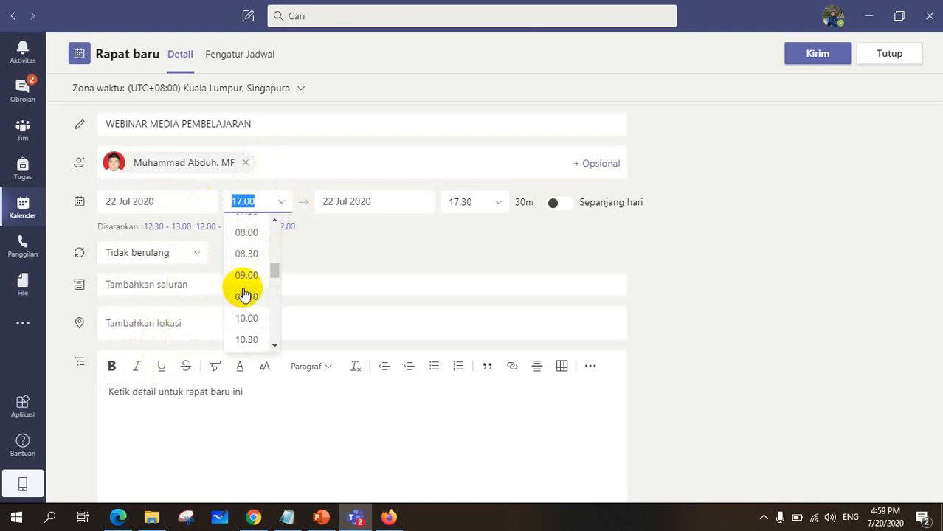
left_click(249, 276)
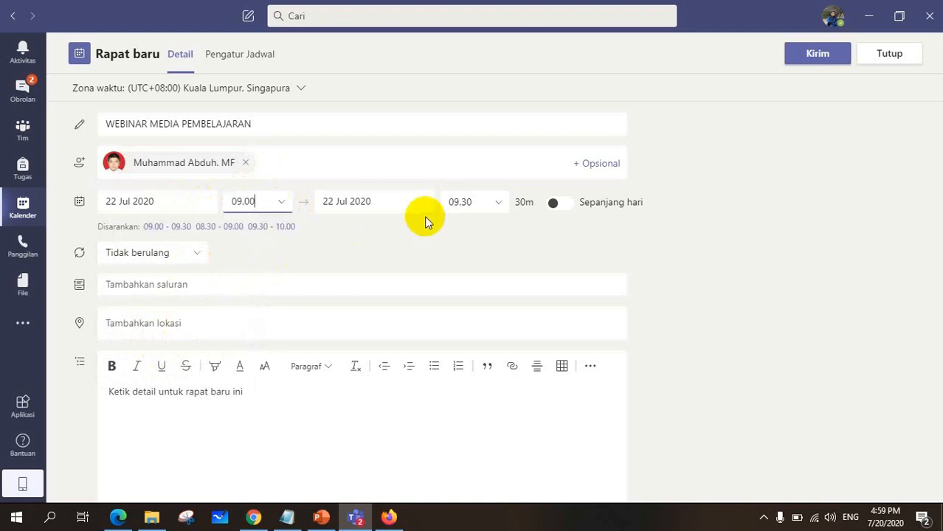
left_click(499, 204)
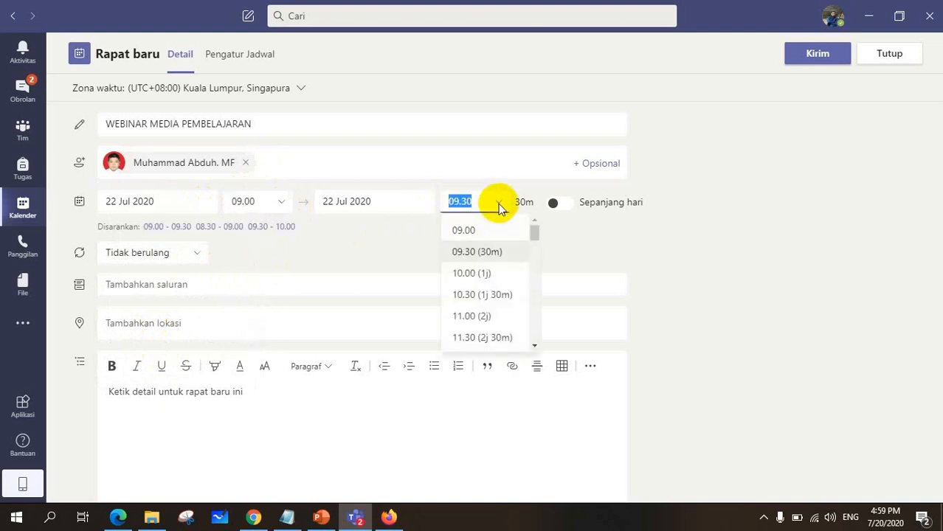
left_click(471, 316)
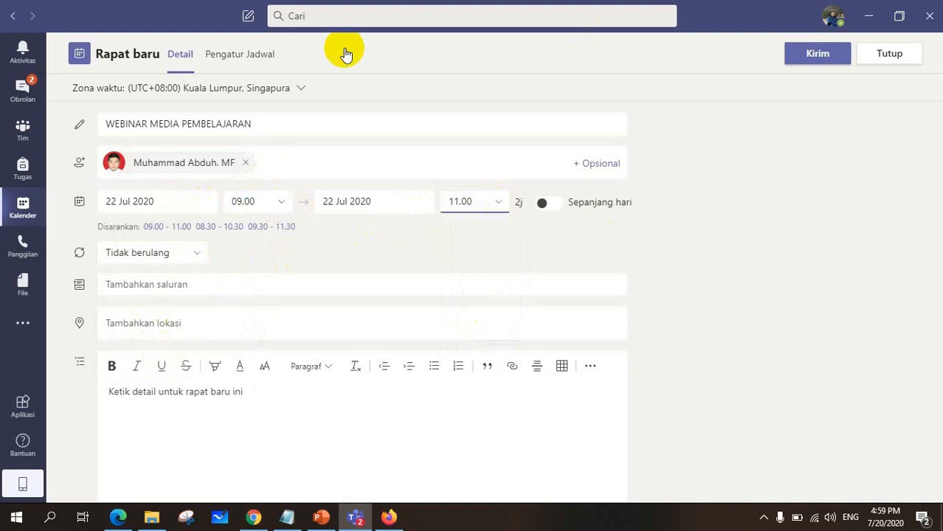
Assign the webinar to the Umum channel of the KELAS X team.
left_click(163, 286)
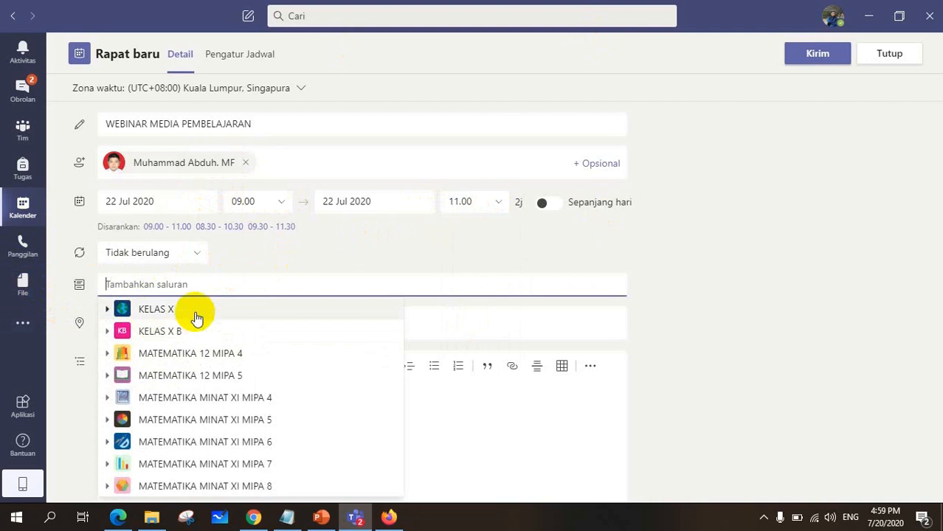
left_click(150, 312)
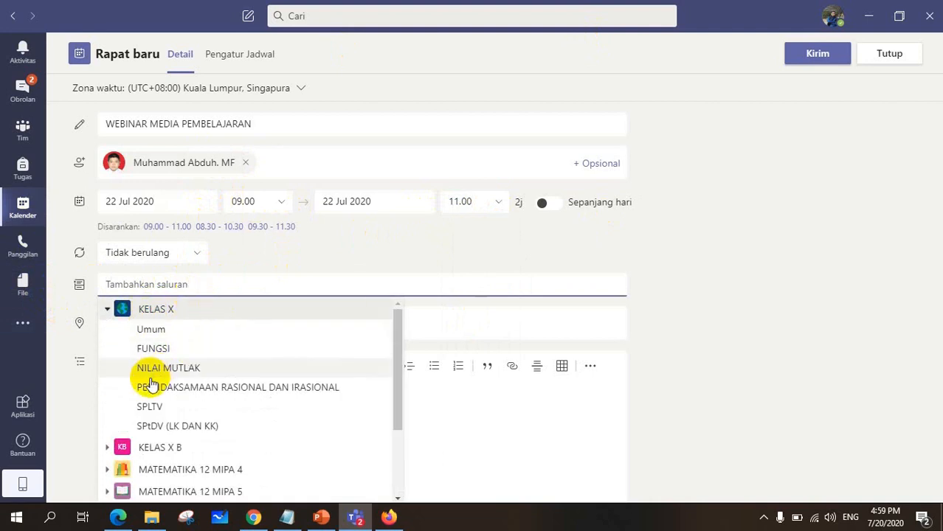
left_click(161, 330)
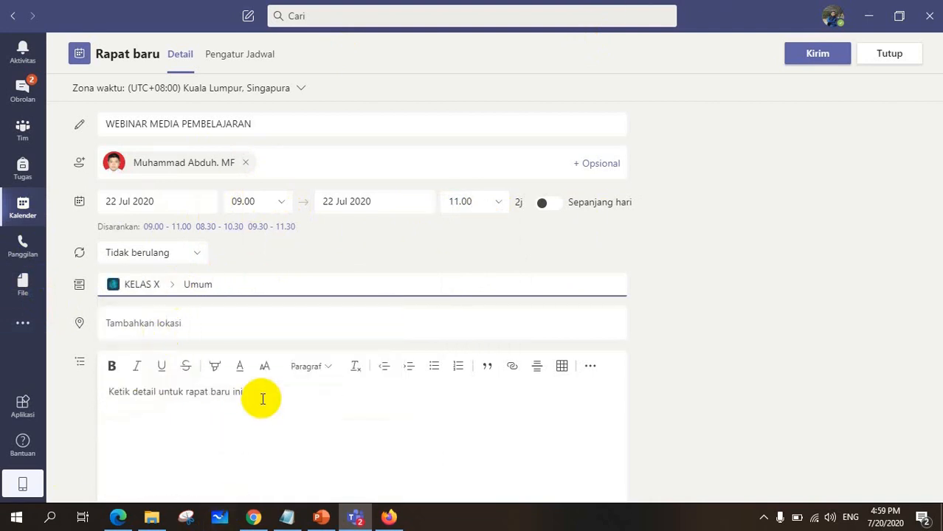
Send the webinar invitation and reopen the WEBINAR MEDIA PEMBELAJARAN event from the 22 July calendar slot.
left_click(814, 59)
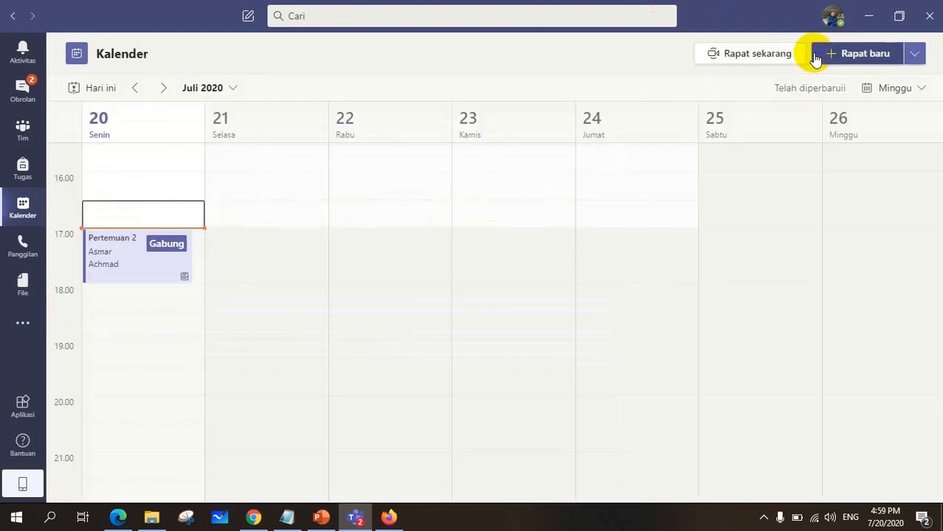
scroll(325, 384, "up", 8)
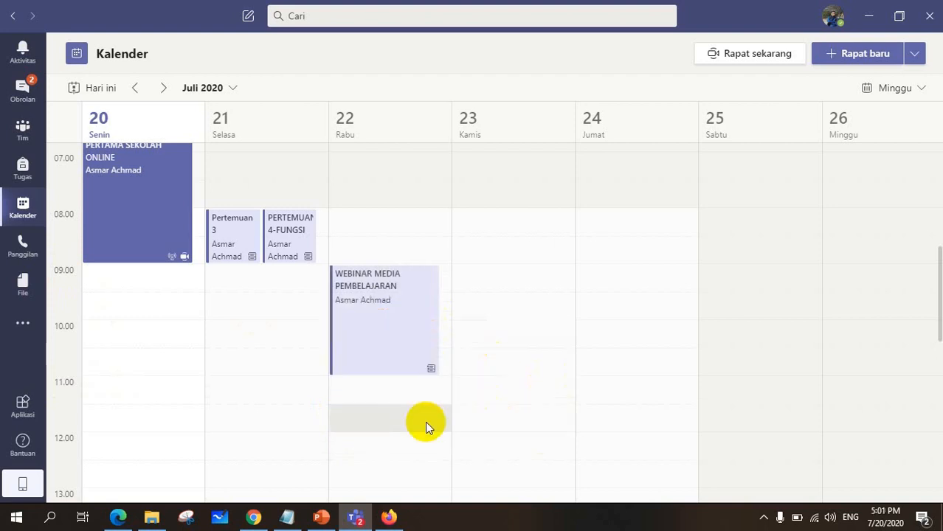
left_click(383, 295)
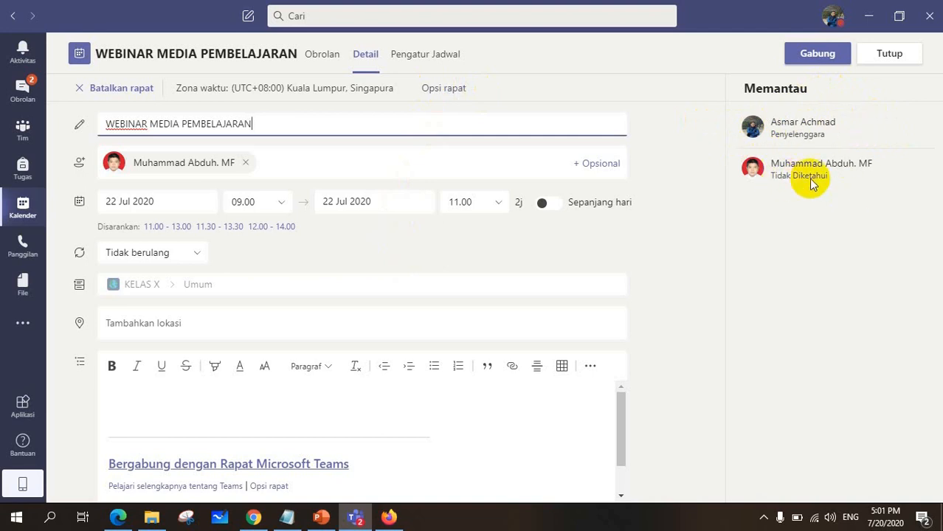
In the webinar's meeting options, set who can bypass the lobby to Semua orang and save the options.
left_click(442, 89)
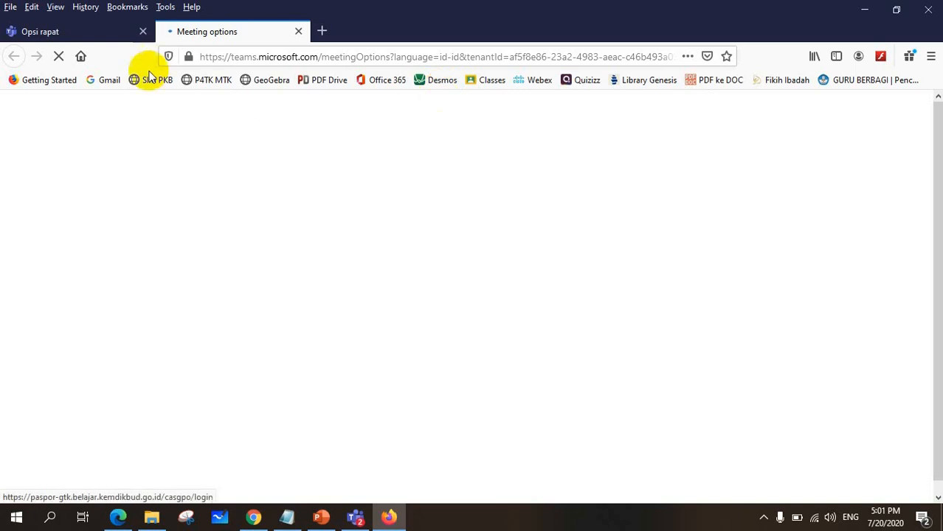
left_click(142, 31)
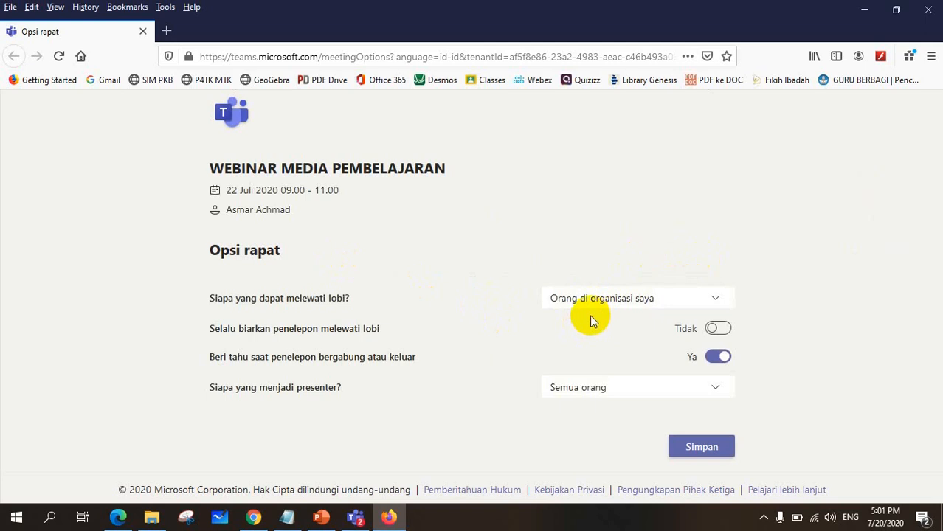
left_click(717, 301)
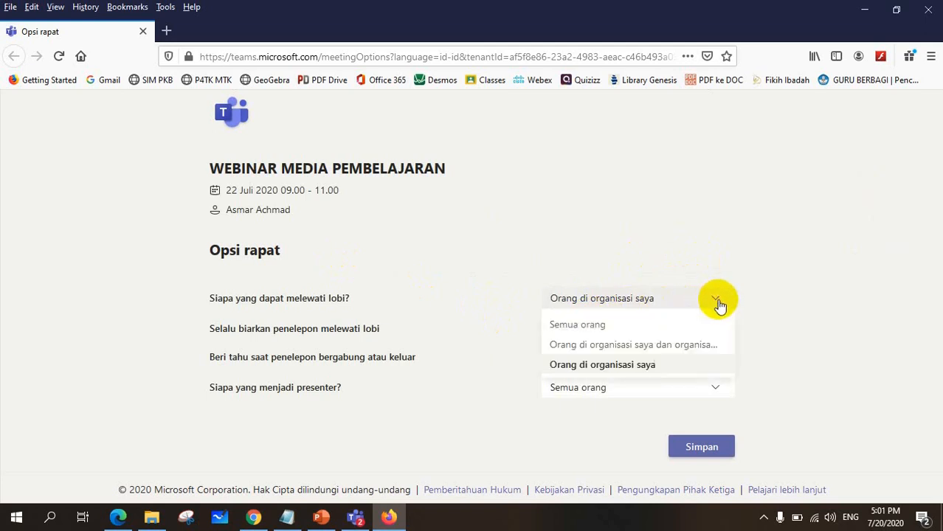
left_click(604, 326)
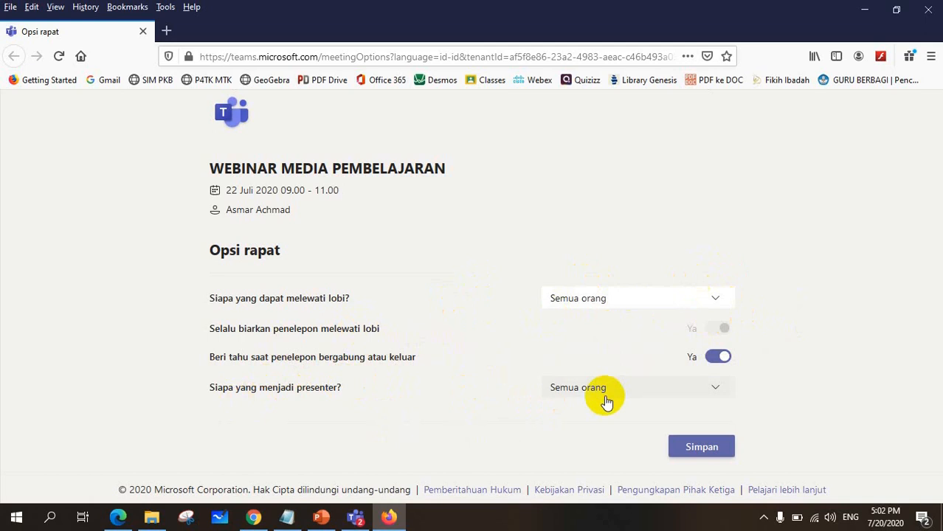
left_click(716, 391)
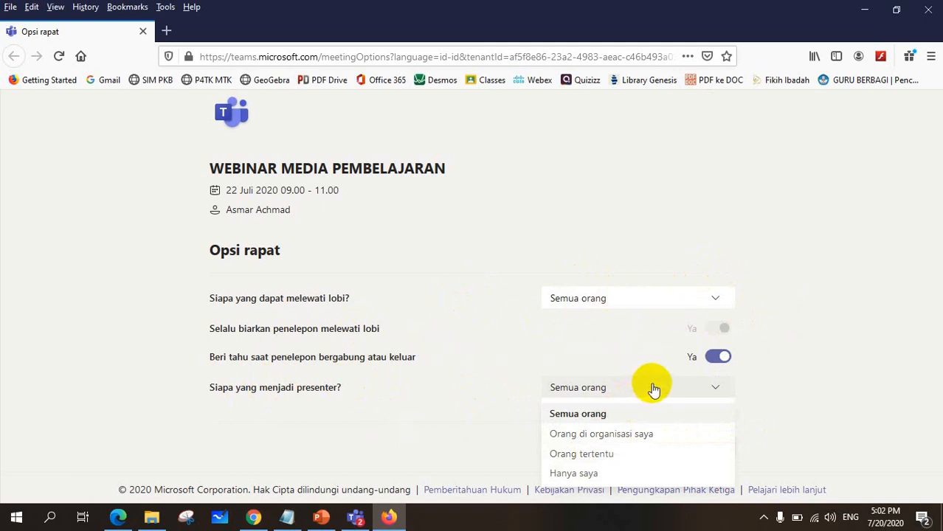
left_click(615, 389)
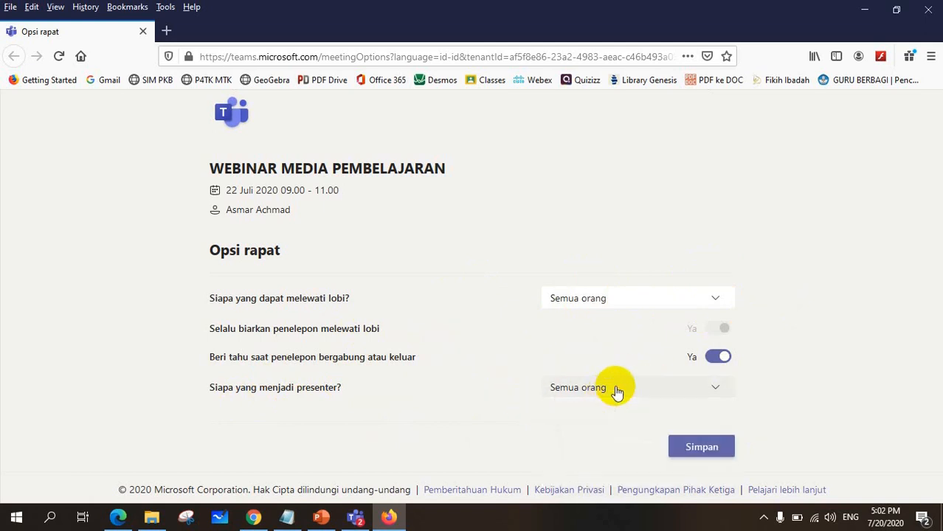
left_click(703, 448)
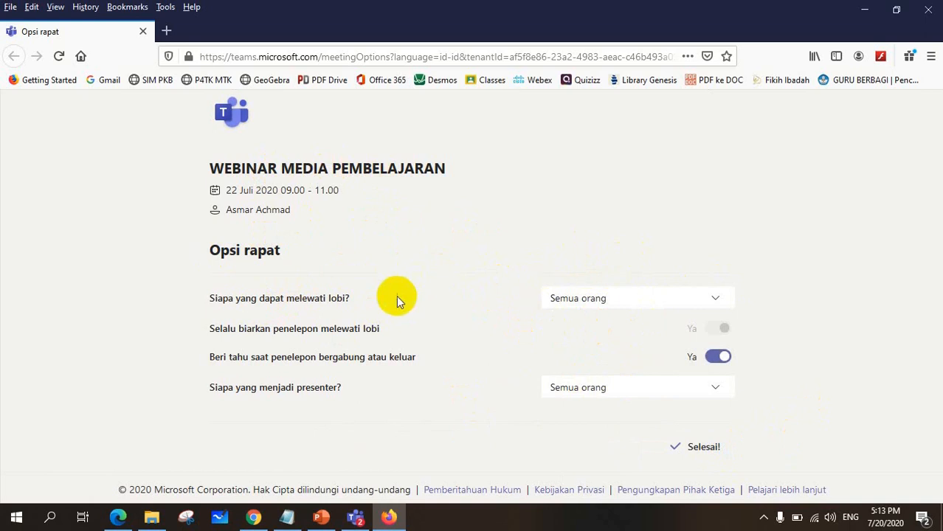
Return to the webinar details in Teams and copy the "Bergabung dengan Rapat Microsoft Teams" join link.
left_click(355, 517)
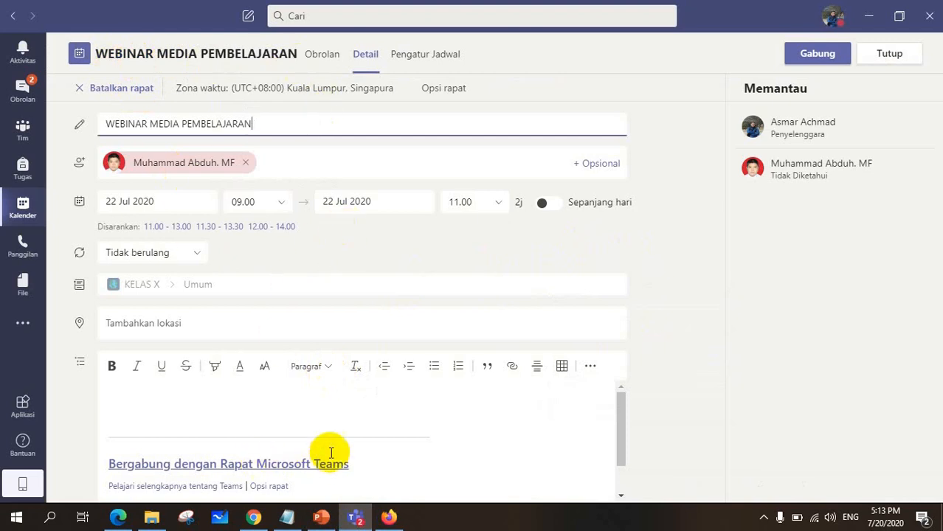
right_click(284, 467)
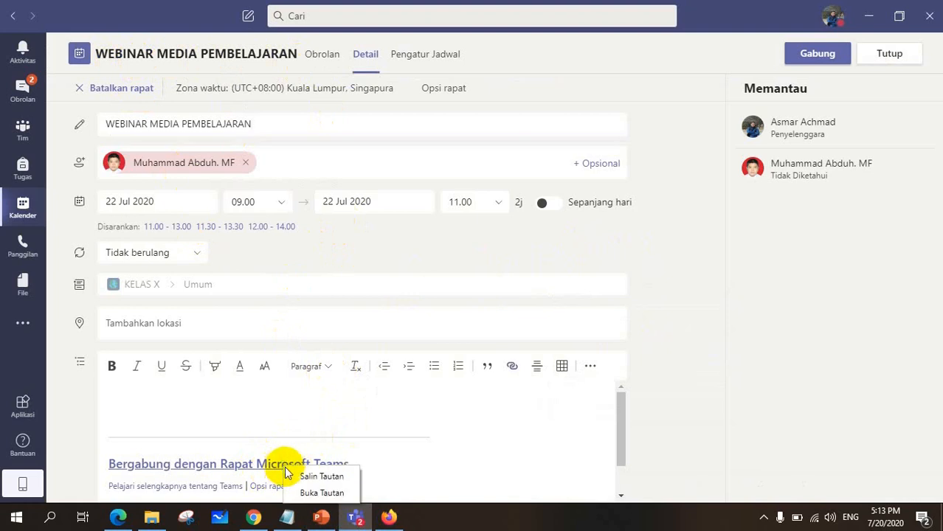
left_click(316, 477)
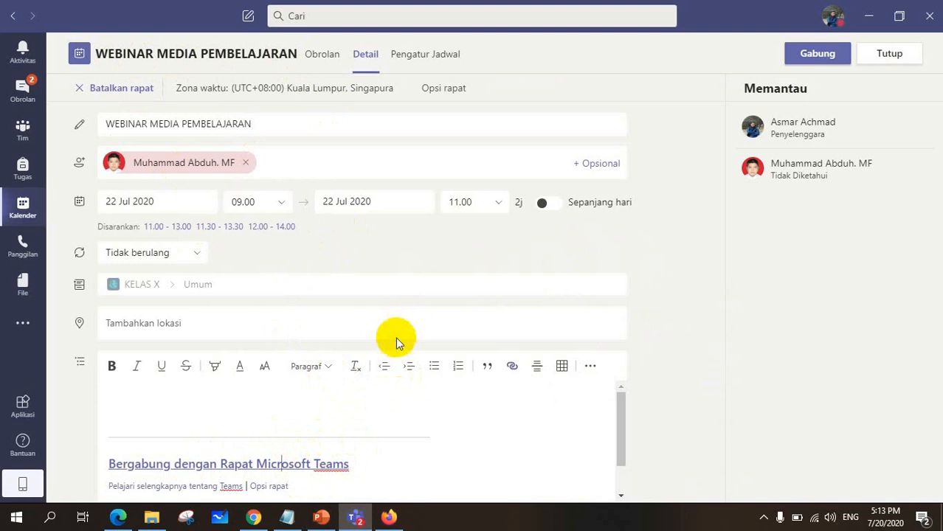
Switch to Firefox and open the Bitly website in a new browser tab.
left_click(389, 518)
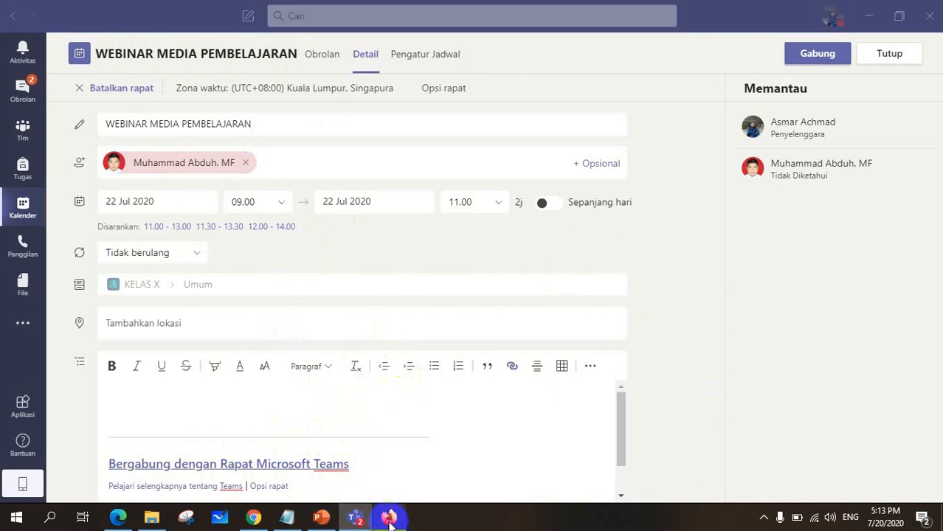
left_click(164, 31)
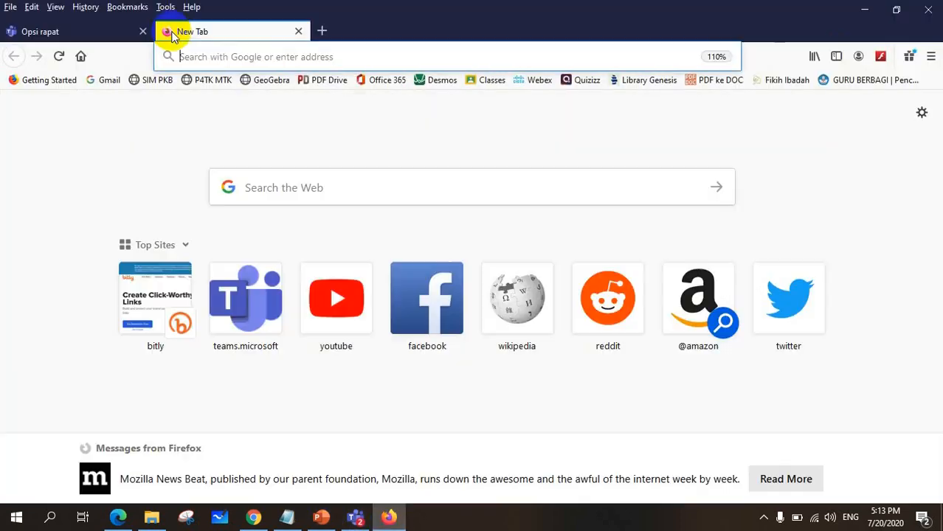
type("bi")
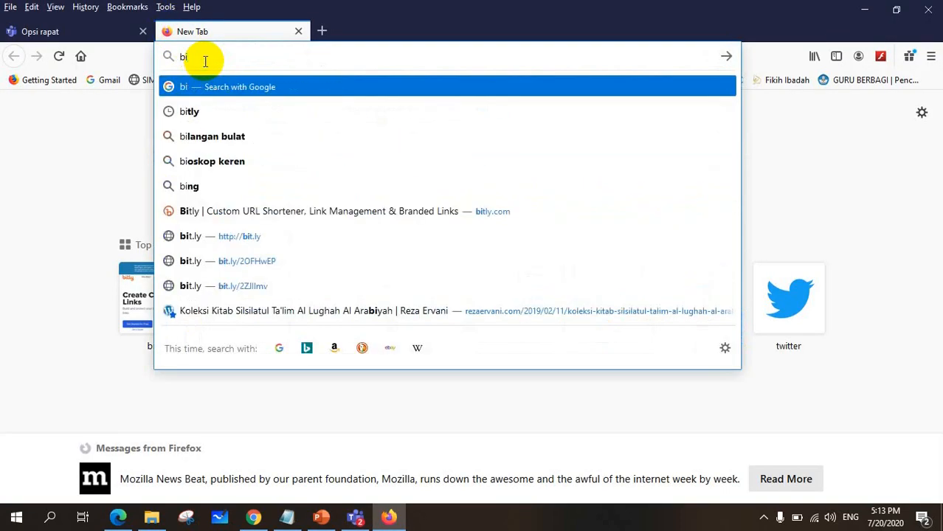
type("tly")
key("Return")
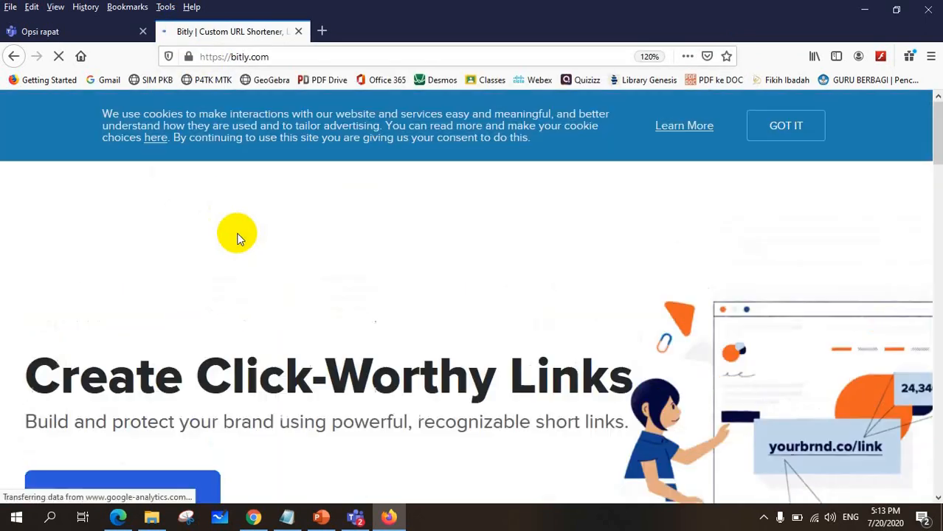
Shorten the copied webinar join link with Bitly and copy the resulting short link.
mouse_move(222, 190)
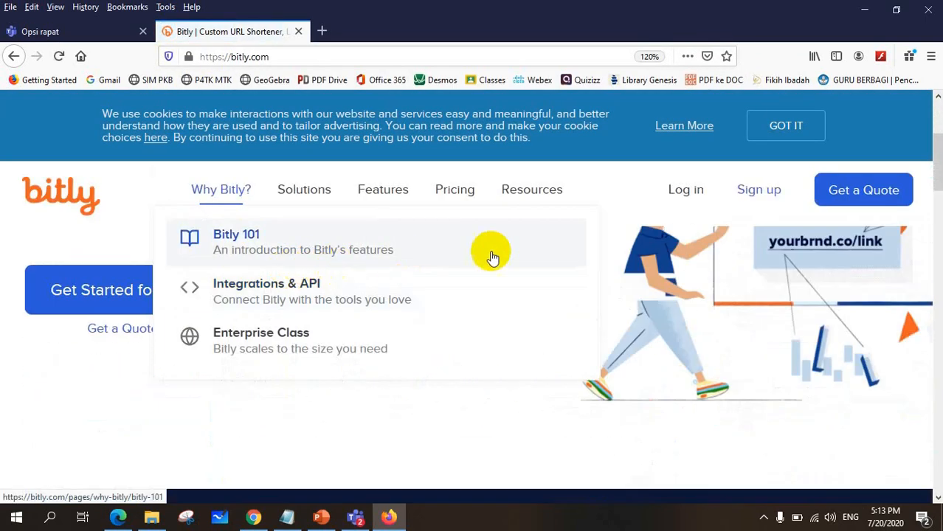
scroll(507, 332, "down", 1)
scroll(82, 399, "down", 1)
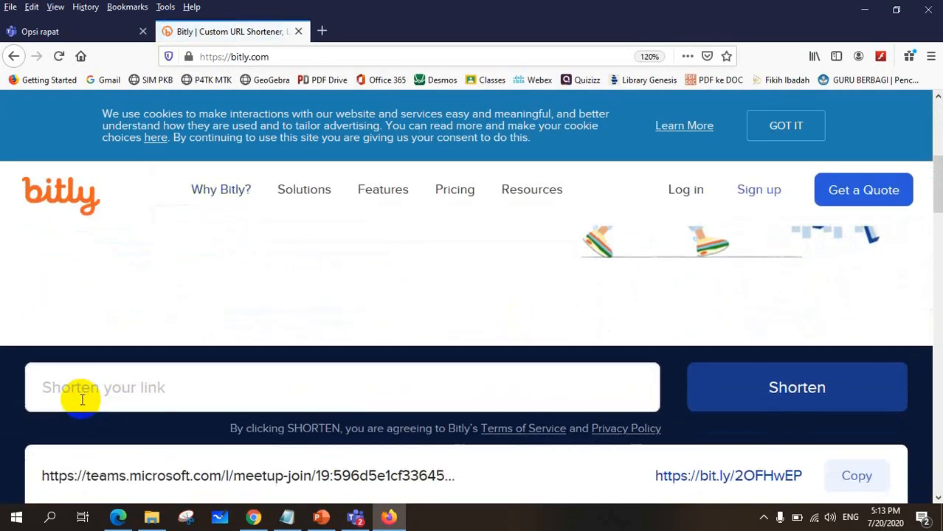
left_click(80, 393)
key("ctrl+v")
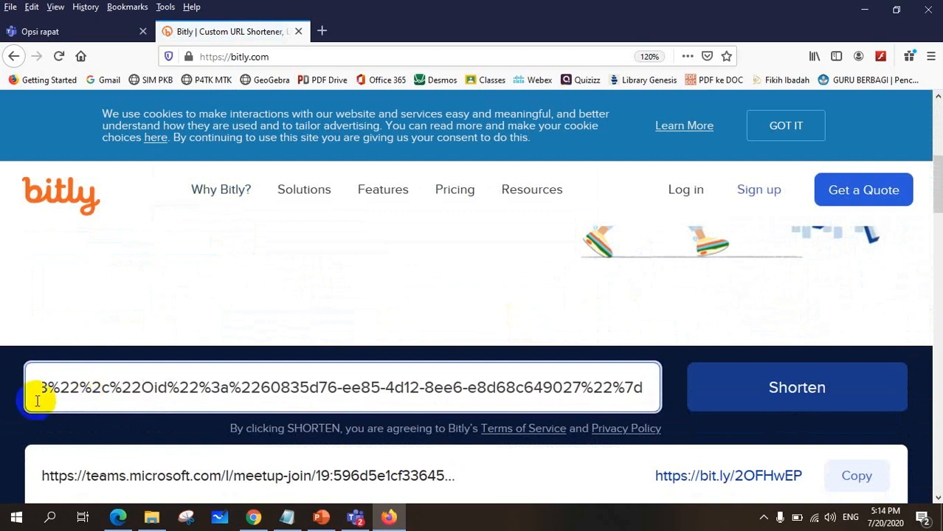
left_click(812, 391)
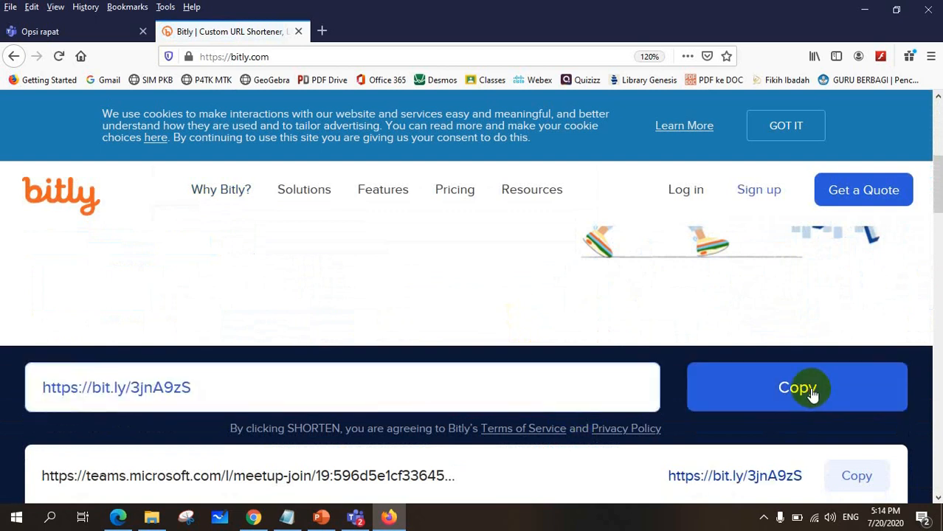
left_click(800, 391)
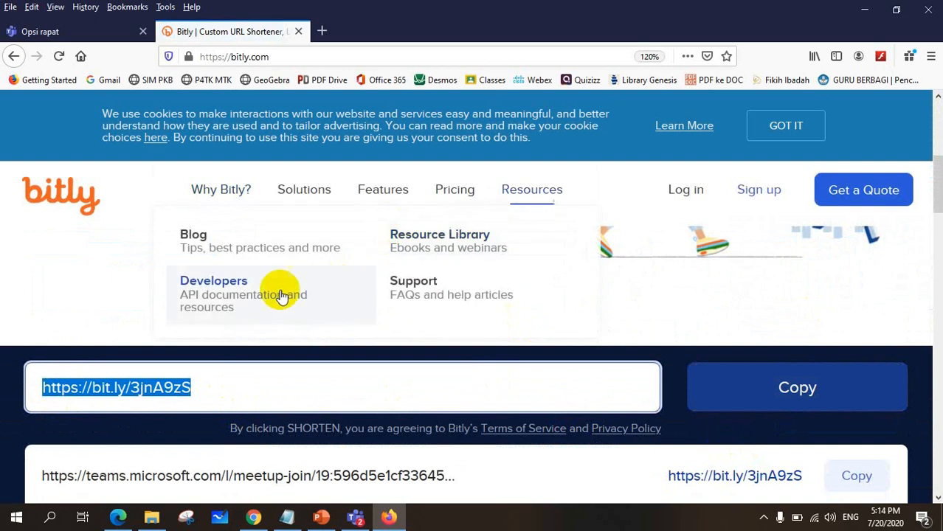
Switch to Edge, open the shortened webinar link, and choose to join in the browser instead of the Teams app.
left_click(355, 518)
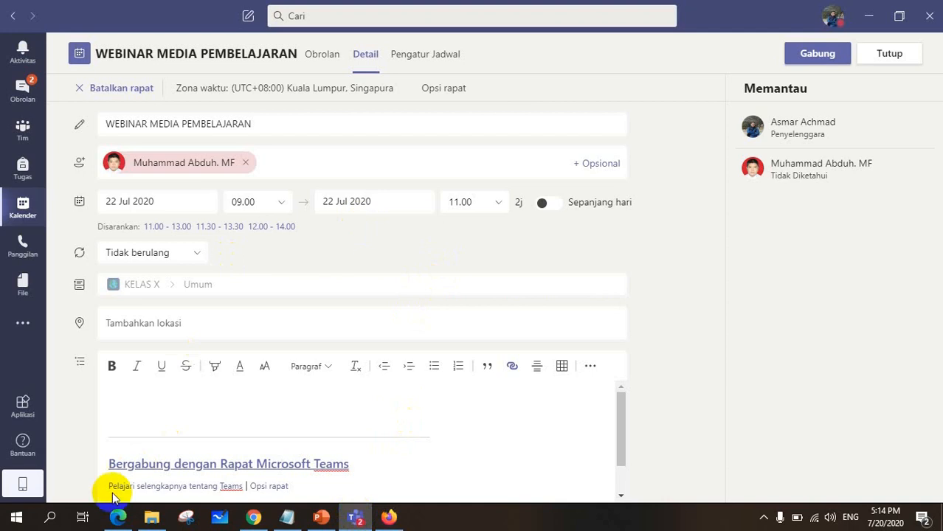
left_click(117, 517)
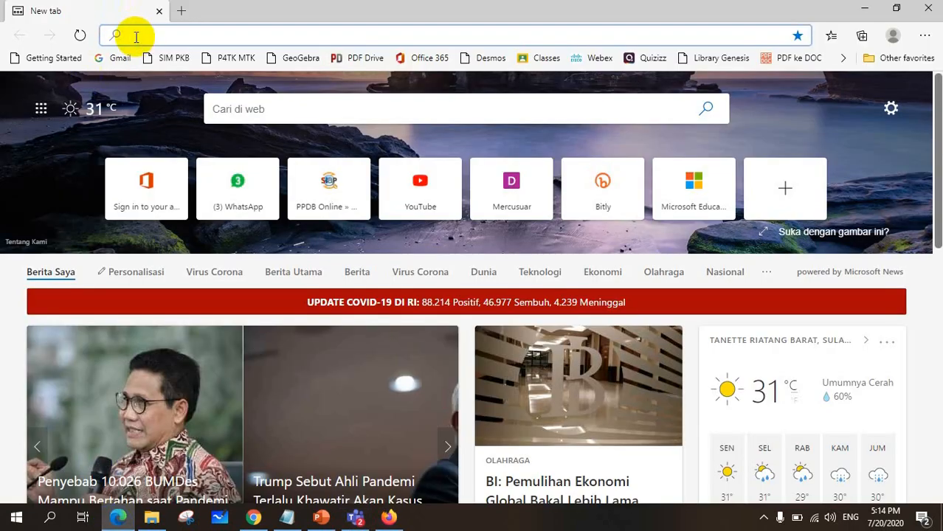
key("ctrl+v")
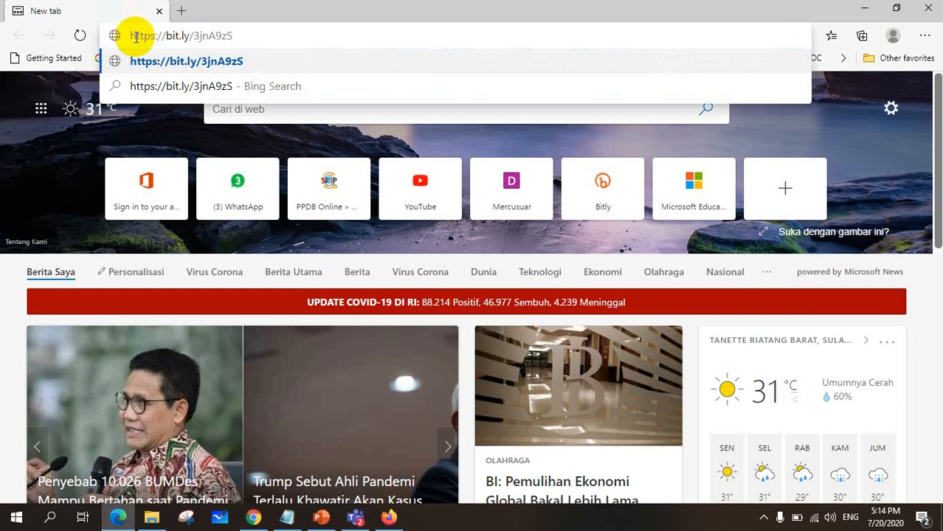
key("Return")
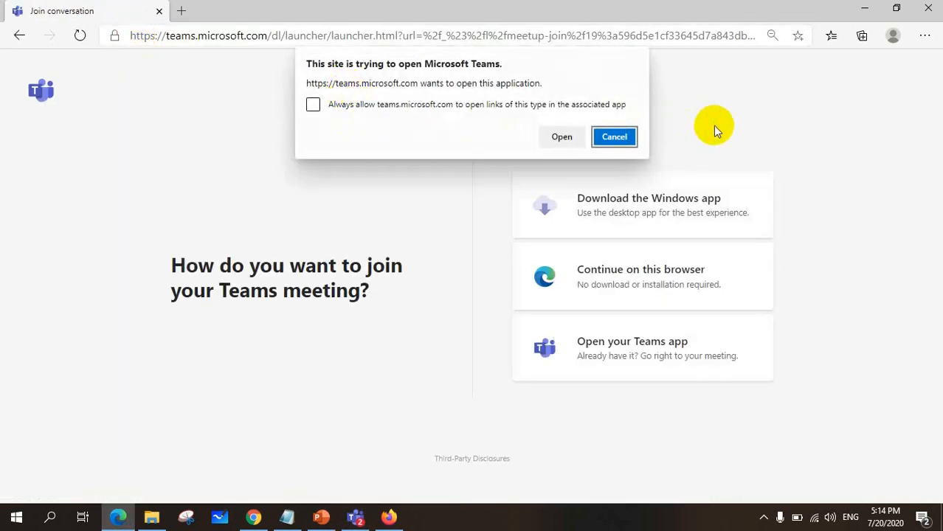
left_click(618, 138)
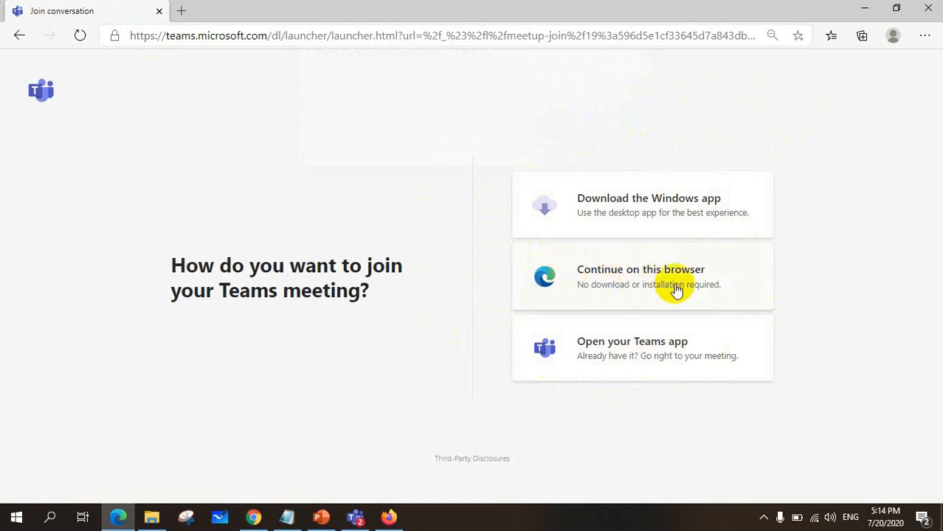
left_click(610, 277)
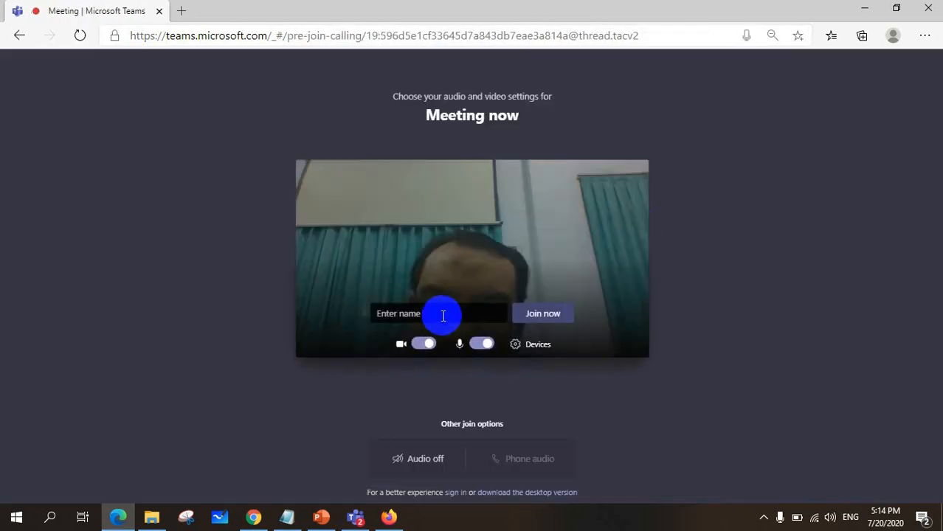
Enter a guest name and join the meeting as a guest with the camera and microphone turned off.
left_click(444, 313)
left_click(427, 345)
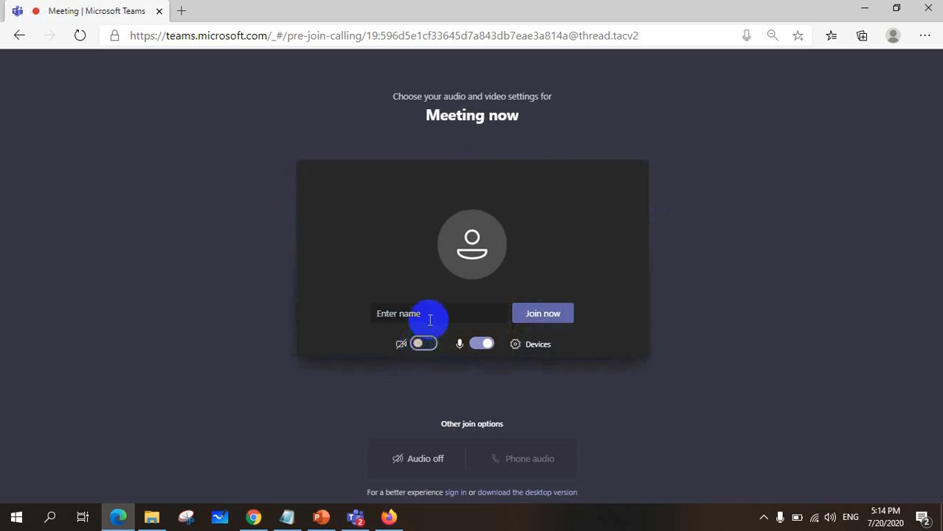
left_click(433, 313)
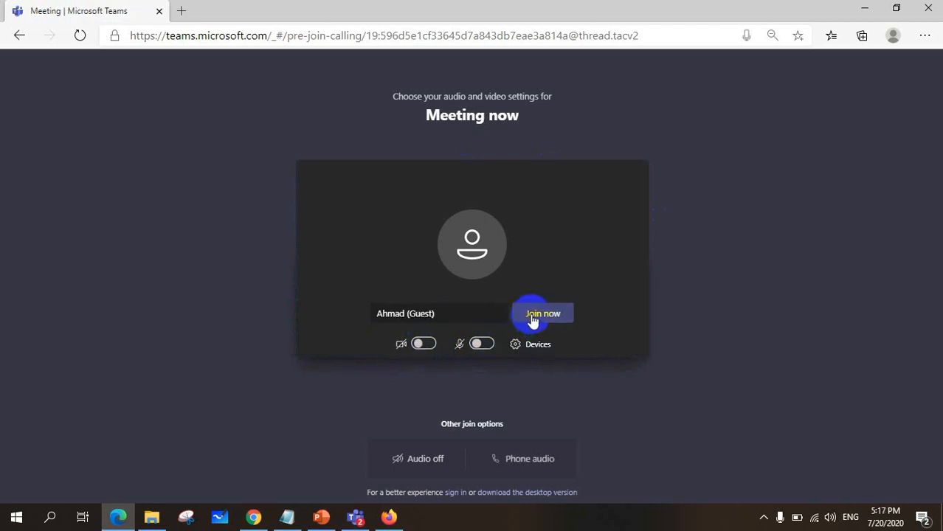
left_click(532, 316)
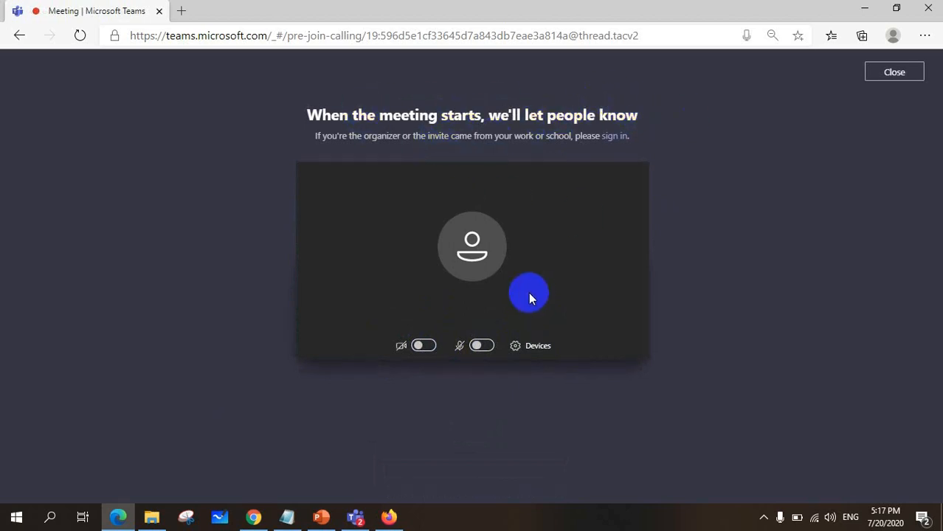
Switch back to Teams and join WEBINAR MEDIA PEMBELAJARAN as the organizer with the microphone muted.
left_click(355, 517)
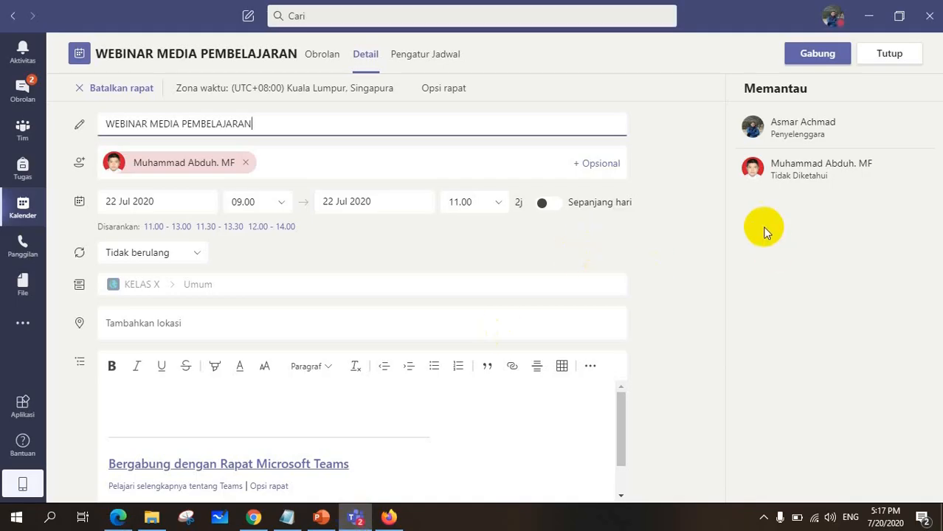
left_click(815, 59)
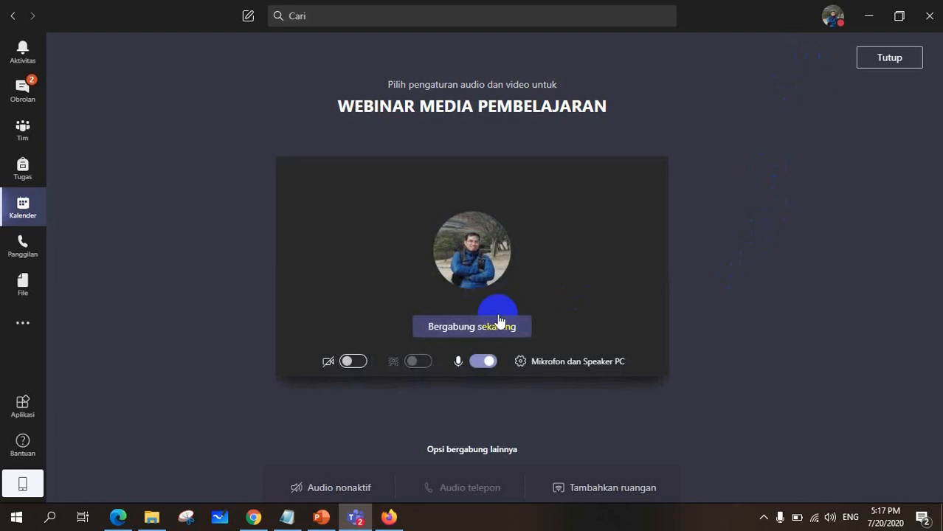
left_click(478, 363)
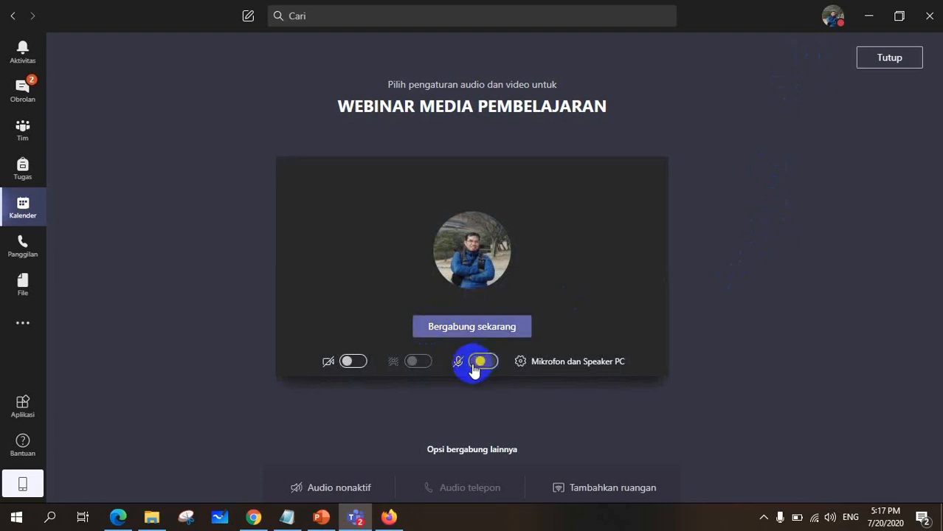
left_click(481, 330)
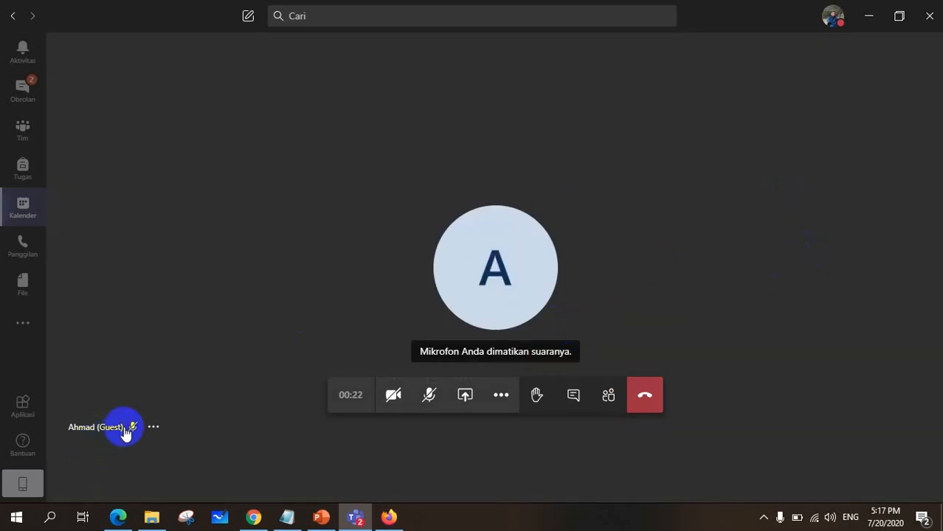
Turn the camera on in the webinar meeting and switch it back off.
left_click(399, 397)
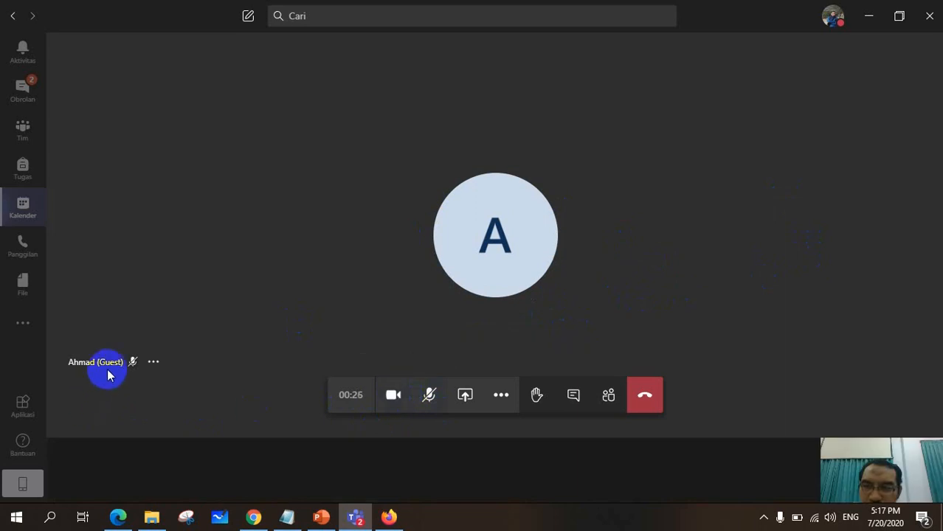
mouse_move(108, 375)
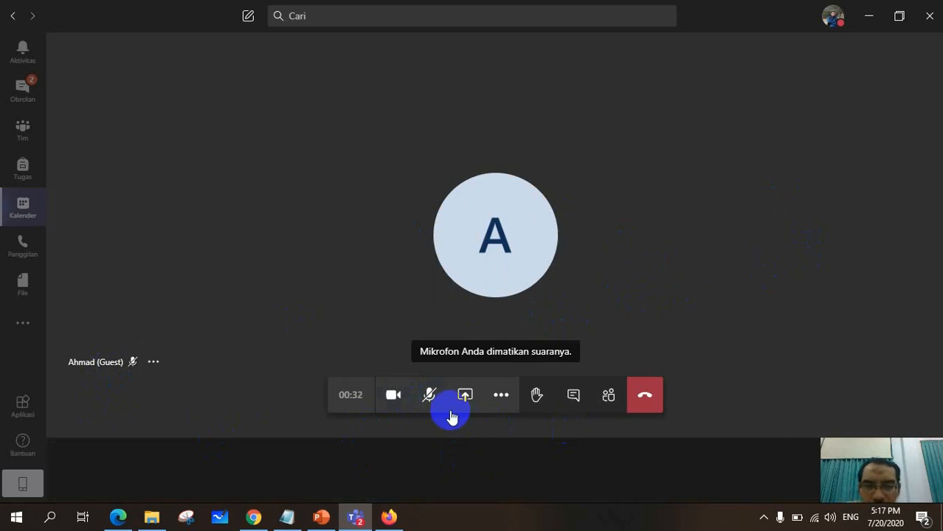
left_click(395, 399)
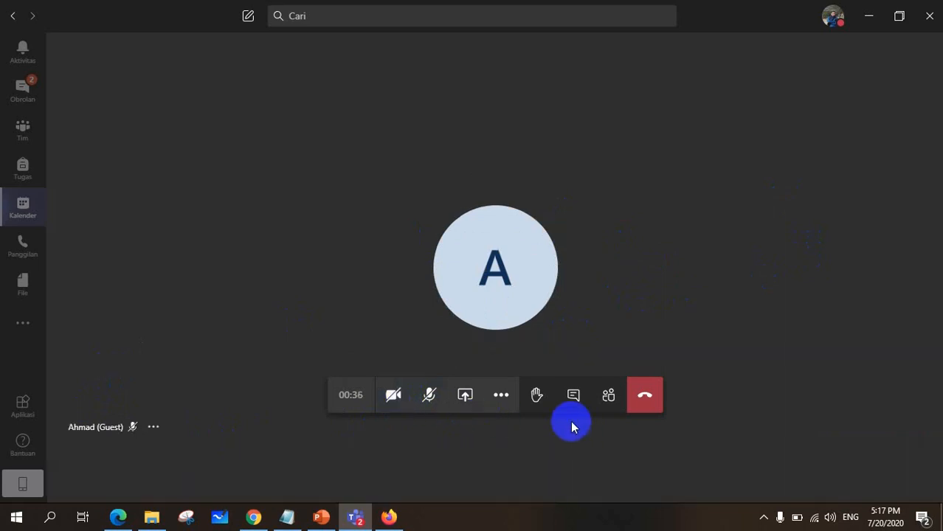
End the webinar meeting for all participants and confirm ending it.
left_click(496, 399)
left_click(411, 334)
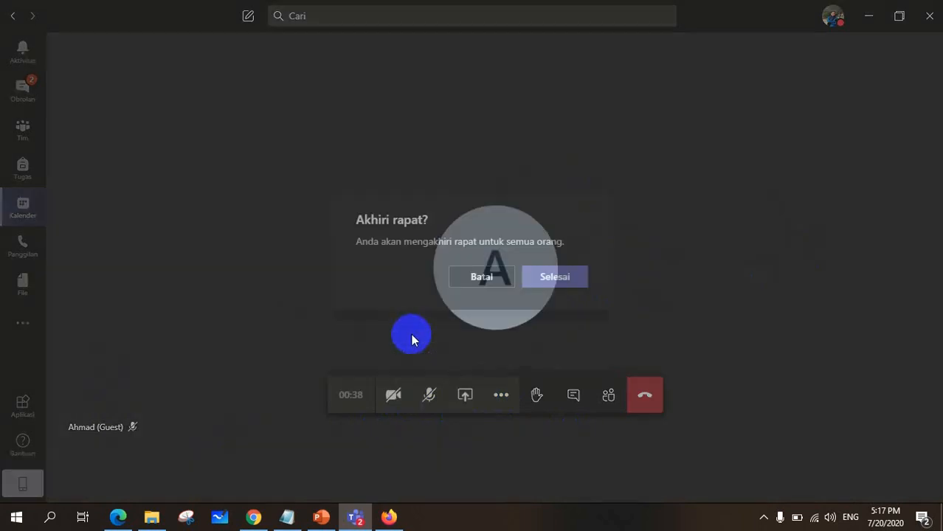
left_click(546, 279)
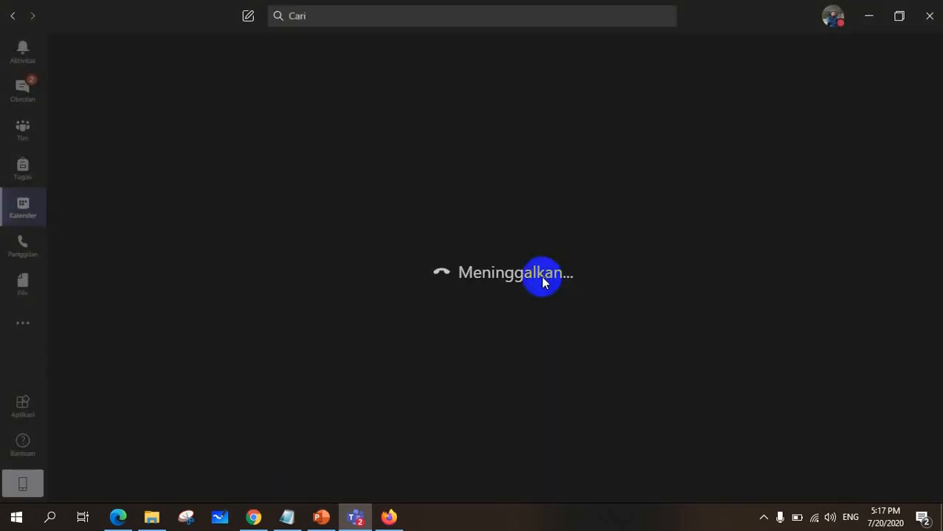
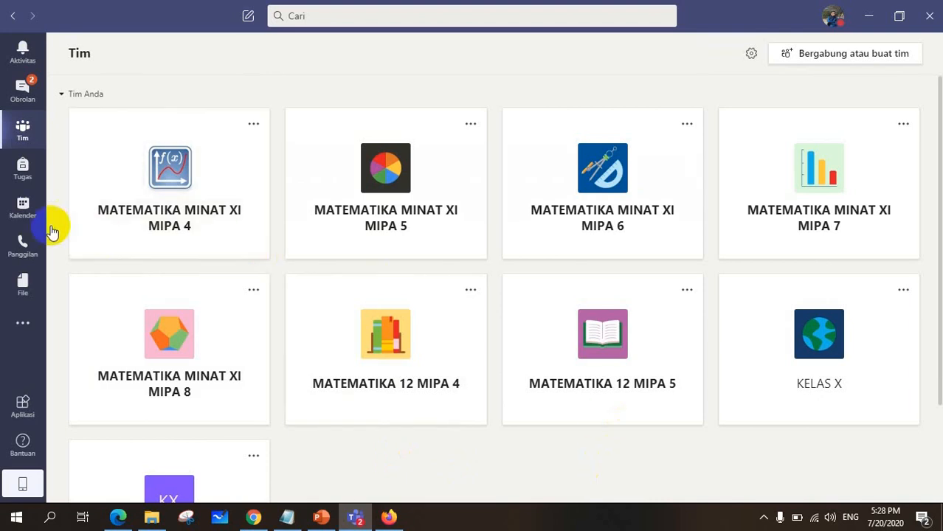
Open the calendar, look over the week's scheduled meetings, and start a new live event (Acara langsung).
left_click(23, 209)
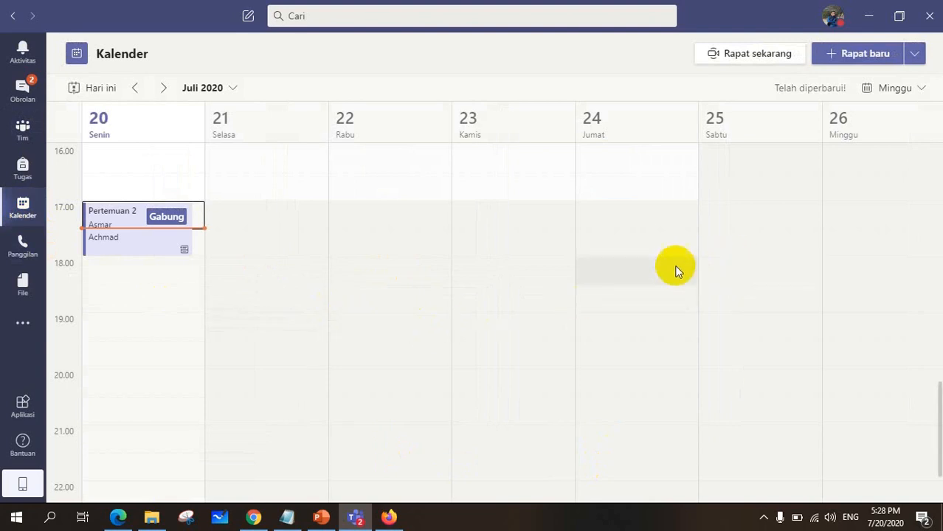
scroll(586, 278, "up", 1)
scroll(586, 284, "up", 1)
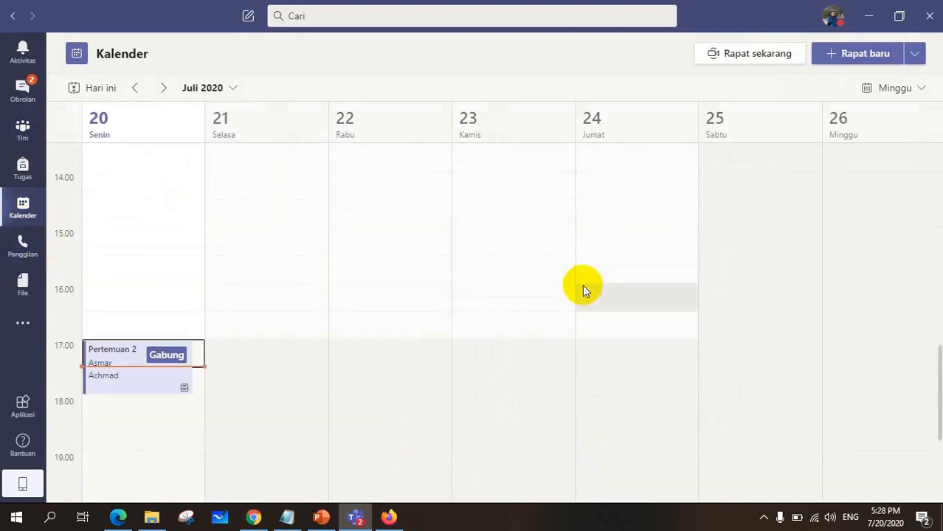
scroll(585, 282, "up", 10)
scroll(623, 272, "down", 4)
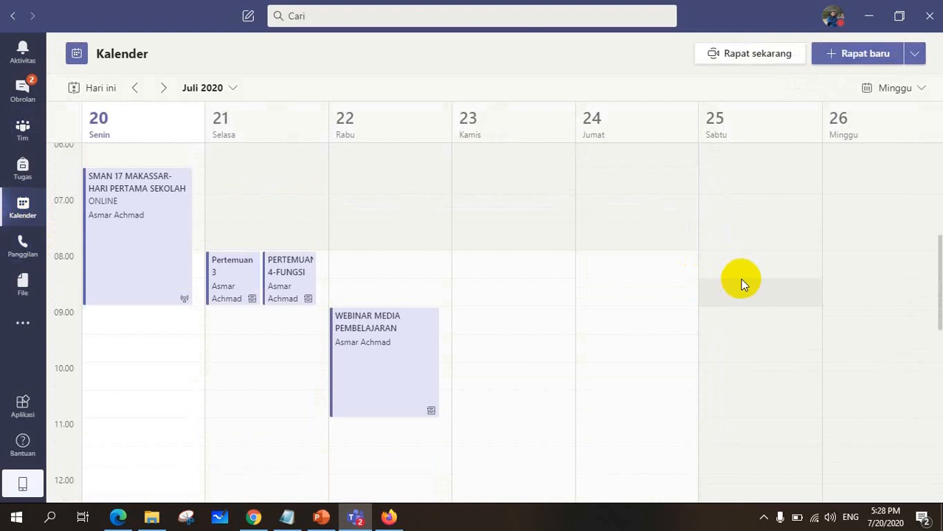
scroll(742, 275, "up", 1)
scroll(881, 227, "up", 4)
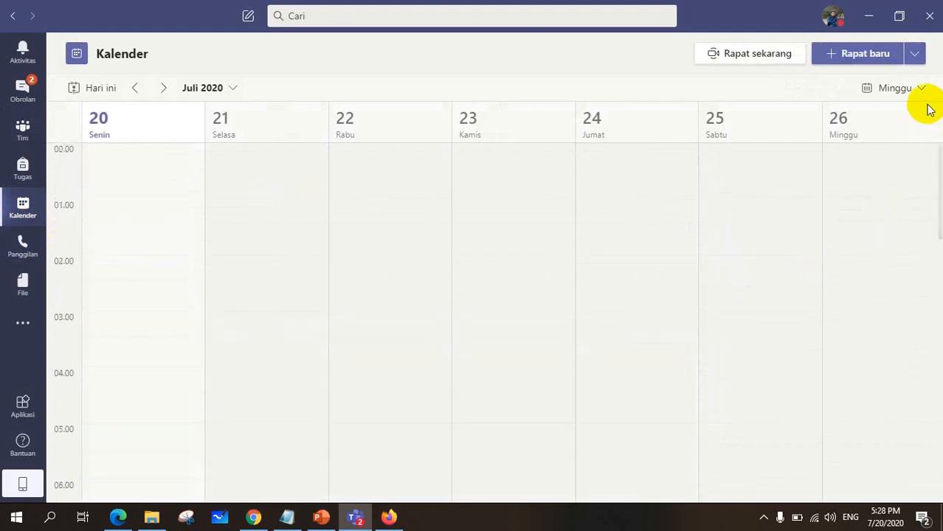
left_click(915, 57)
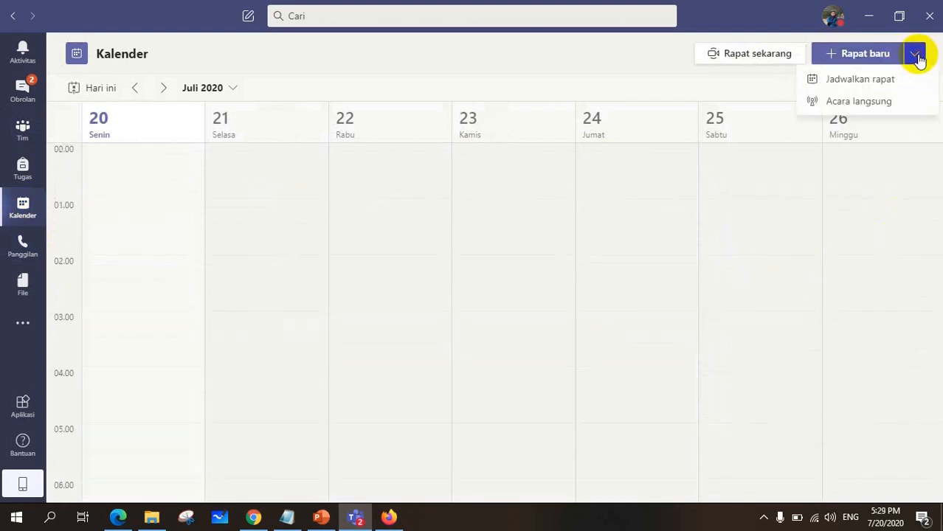
left_click(875, 108)
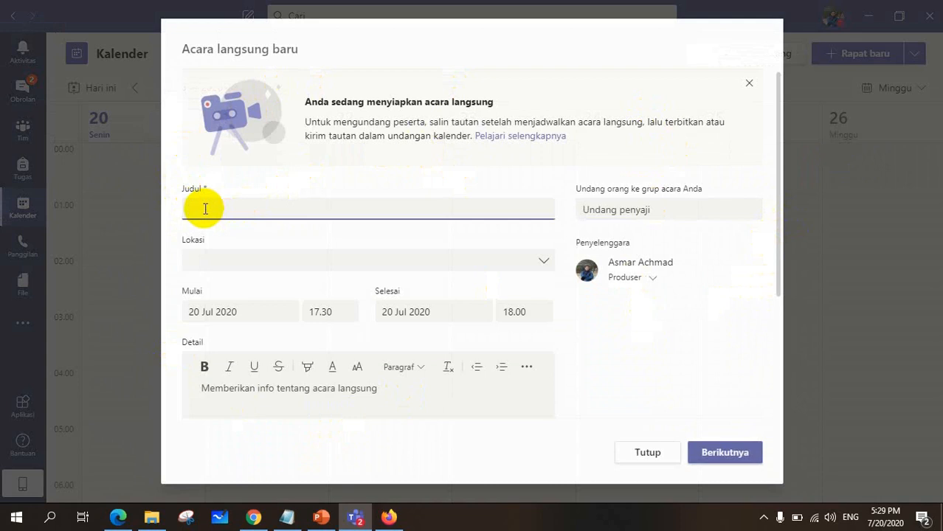
Title the live event PENGARAHAN UMUM and set its location to ONLINE.
type("PENGARAHAN UMUM")
left_click(250, 260)
type("ONLI")
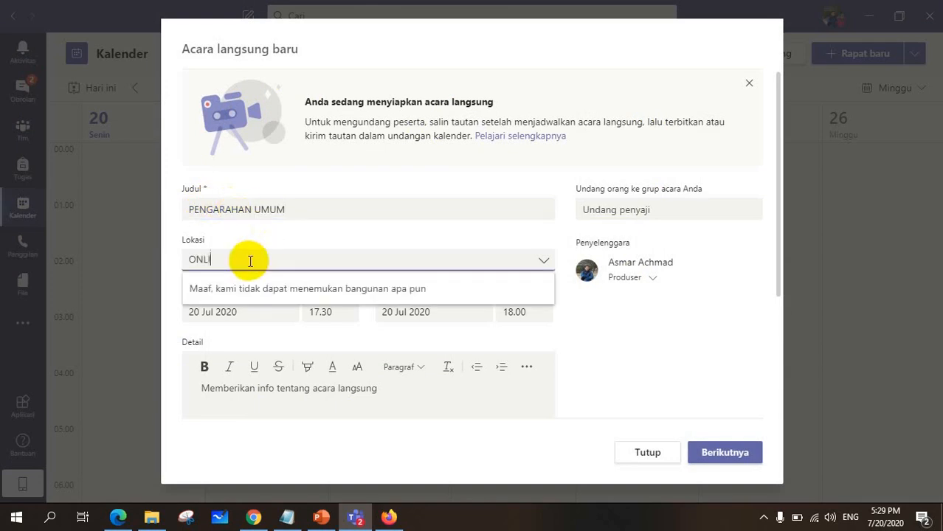
type("NE")
left_click(248, 338)
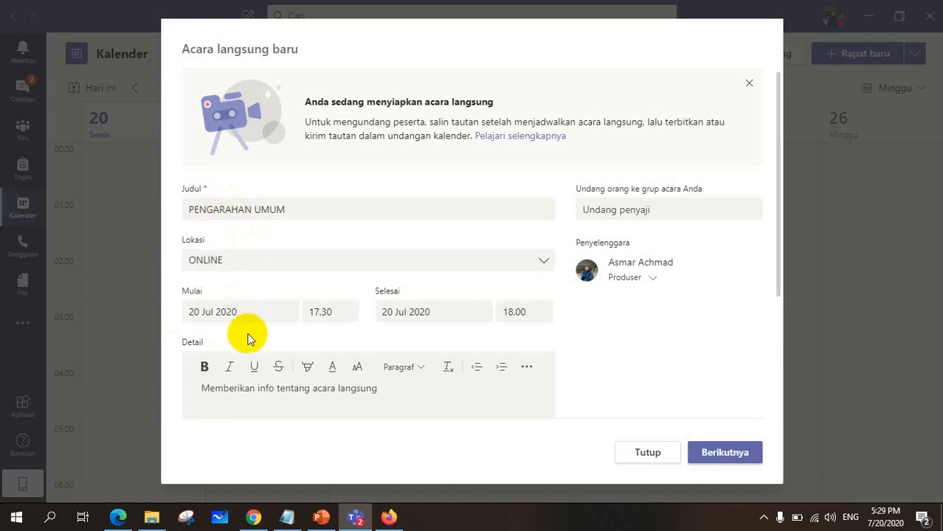
Schedule the live event for 23 Jul 2020, starting at 08.00 and ending at 10.00.
left_click(255, 312)
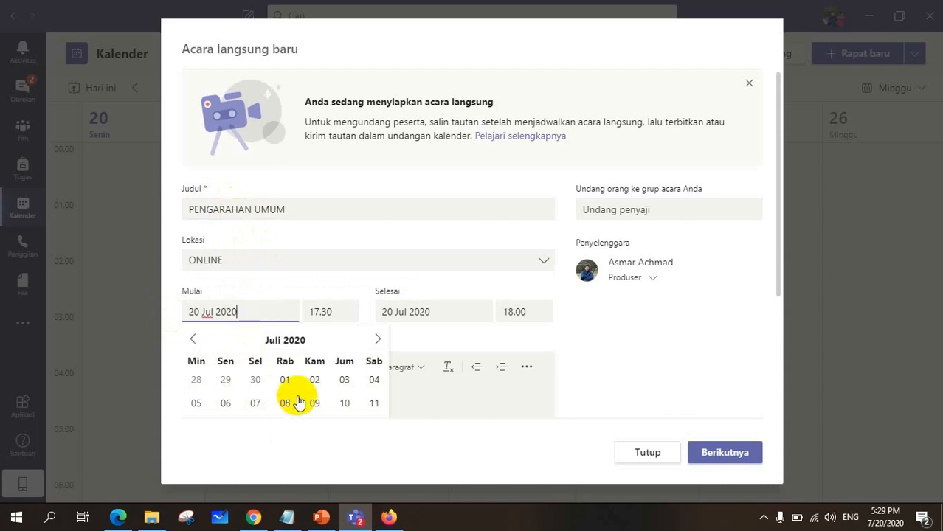
scroll(299, 397, "down", 1)
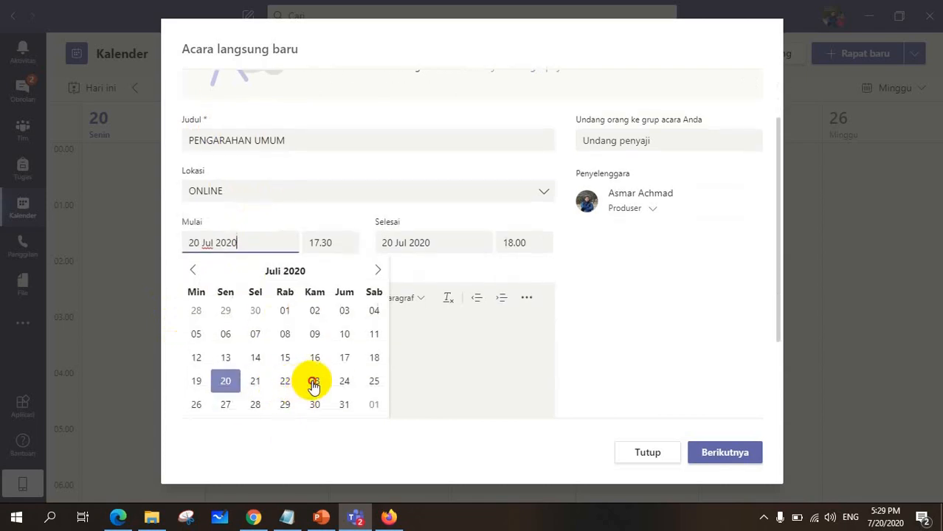
left_click(315, 381)
left_click(343, 244)
scroll(347, 306, "up", 5)
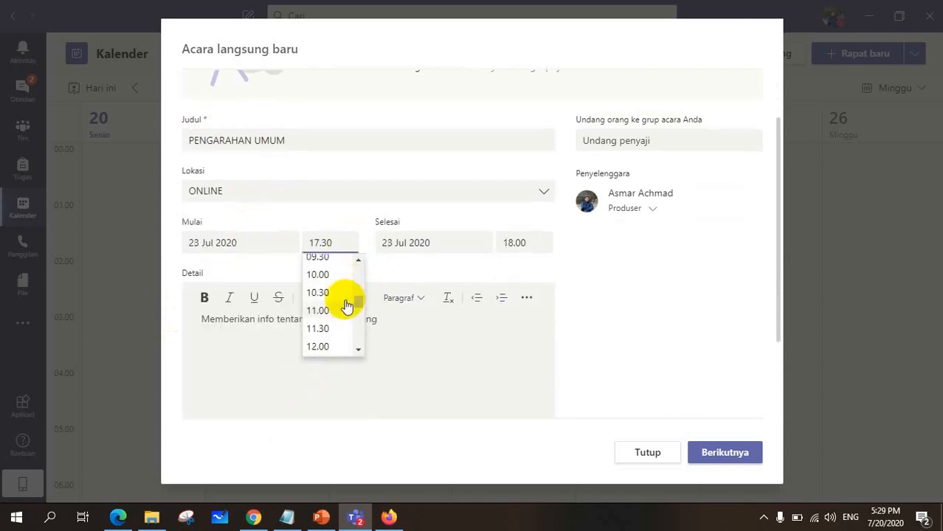
scroll(339, 309, "up", 3)
left_click(332, 287)
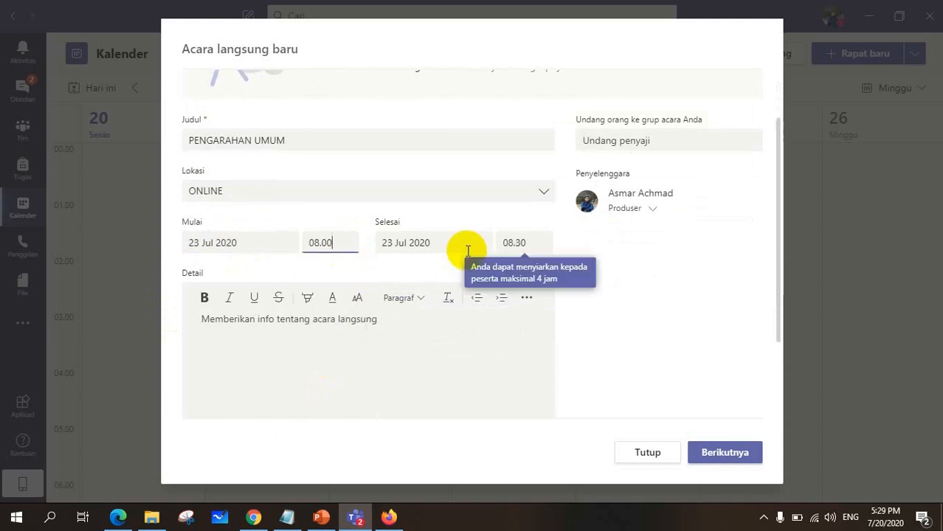
left_click(526, 246)
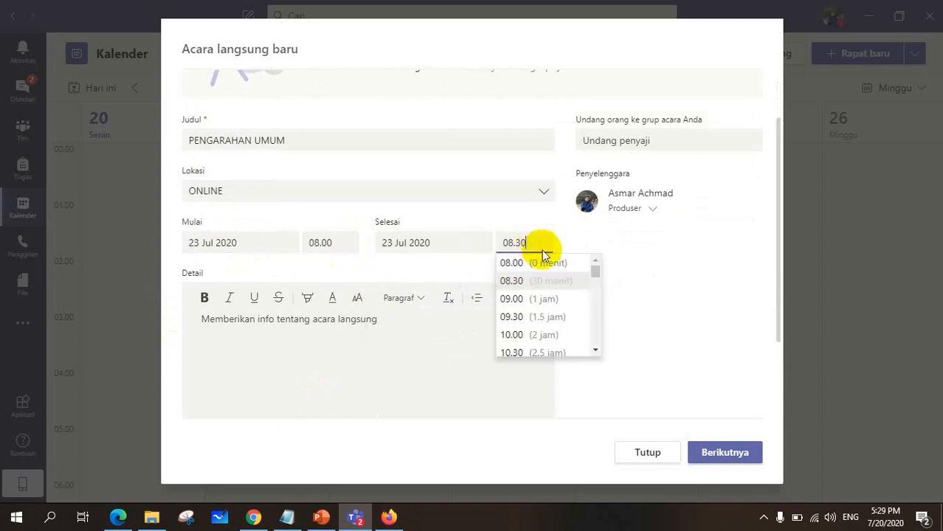
left_click(515, 340)
Enter "Pengarahan Umum Kepala Sekolah di Hari Pertama Sekolah" as the live event's details.
left_click(213, 334)
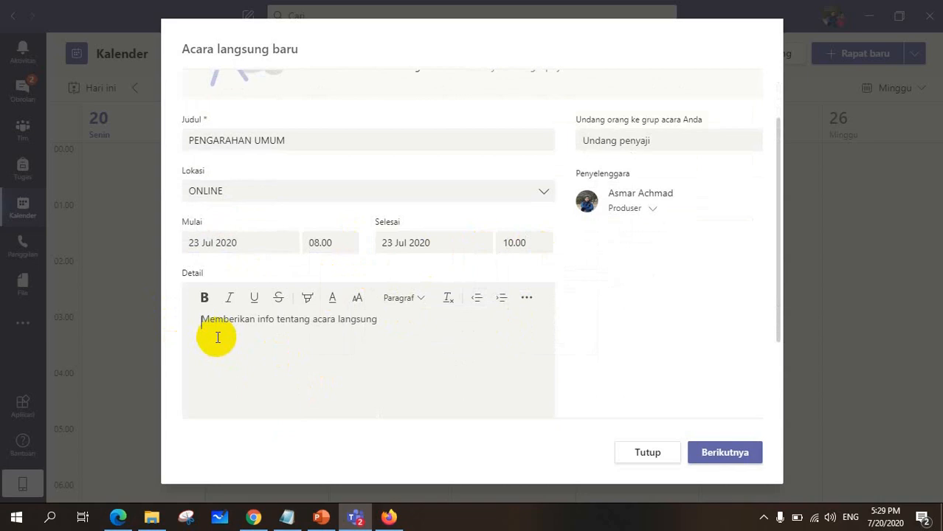
type("Pe")
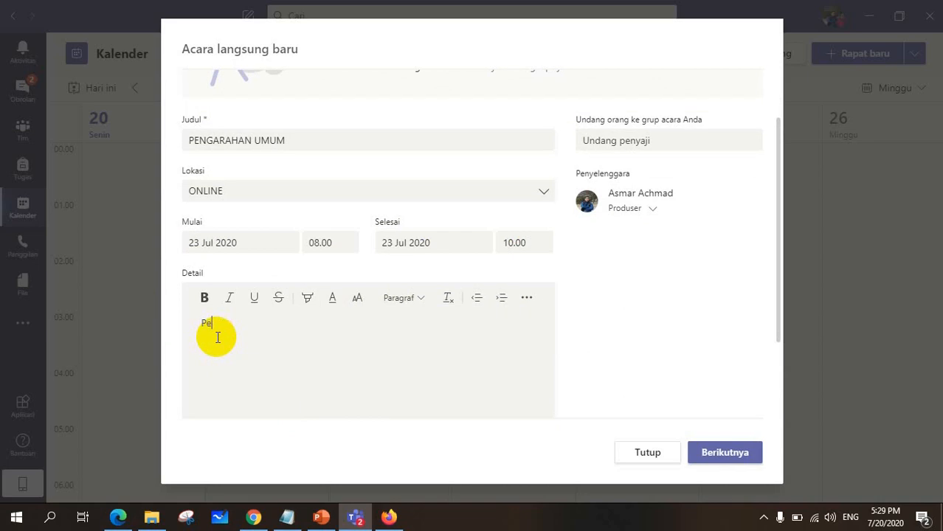
type("ngarahan Umum Kepala Se")
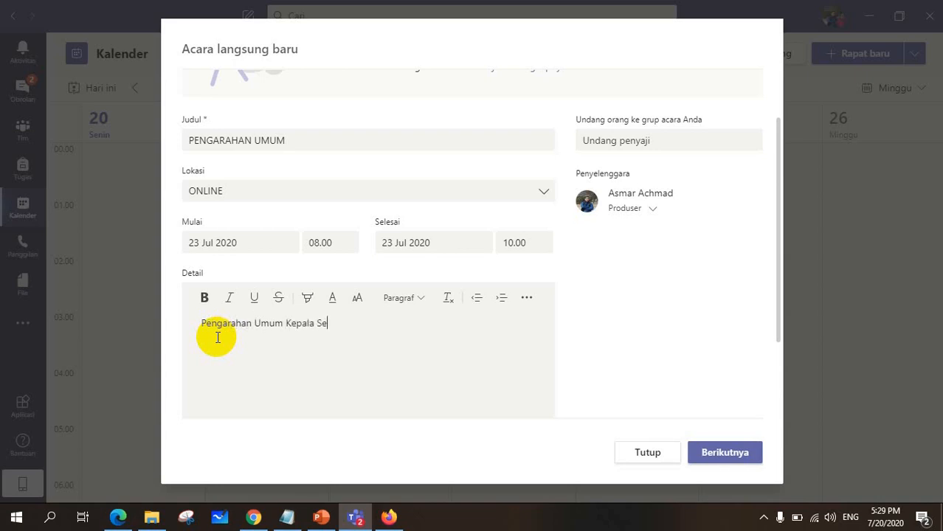
type("kolah di Hari Pertama ")
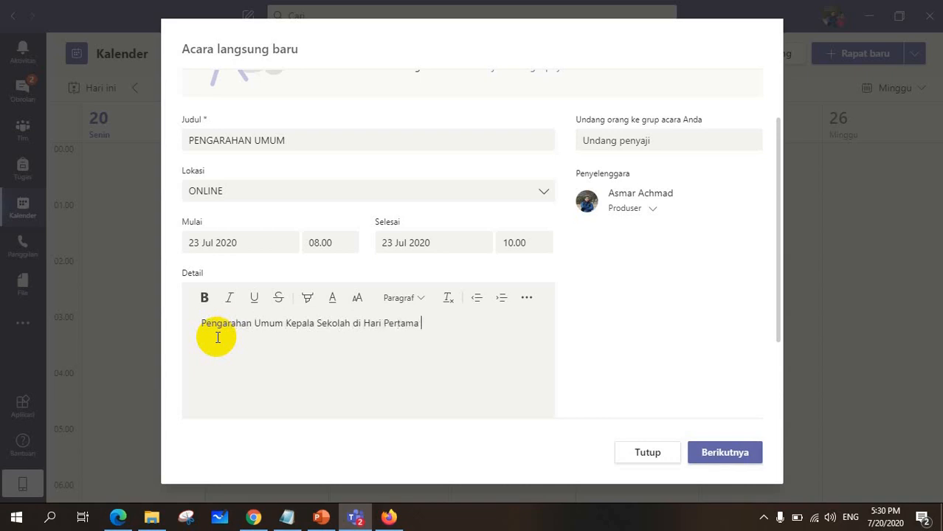
type("Sekolah")
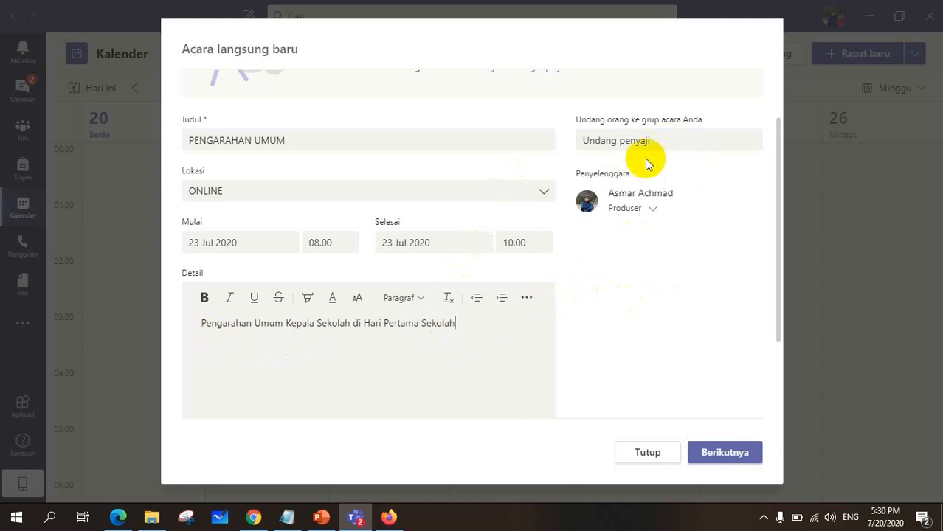
Add the suggested IT Staff member to the event group as a presenter and continue to the live event permissions.
left_click(659, 141)
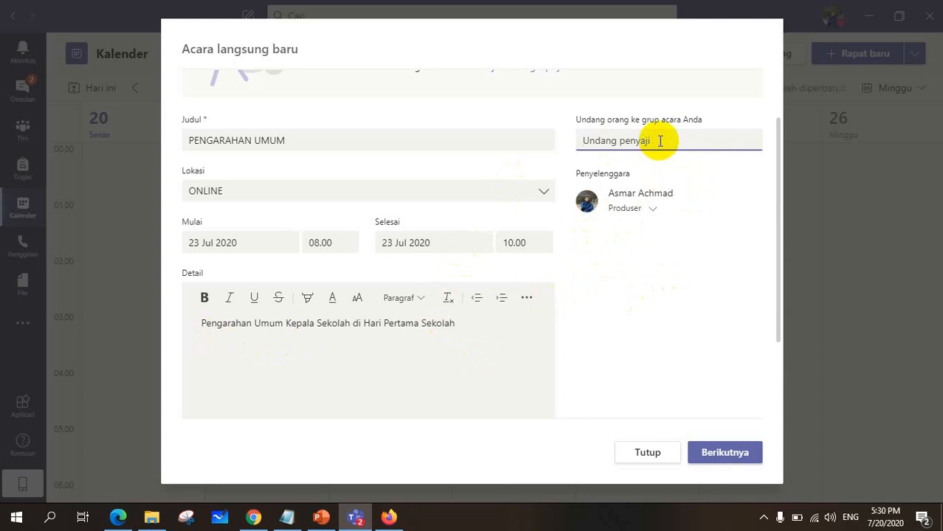
type("AB")
key("BackSpace")
key("BackSpace")
type("a")
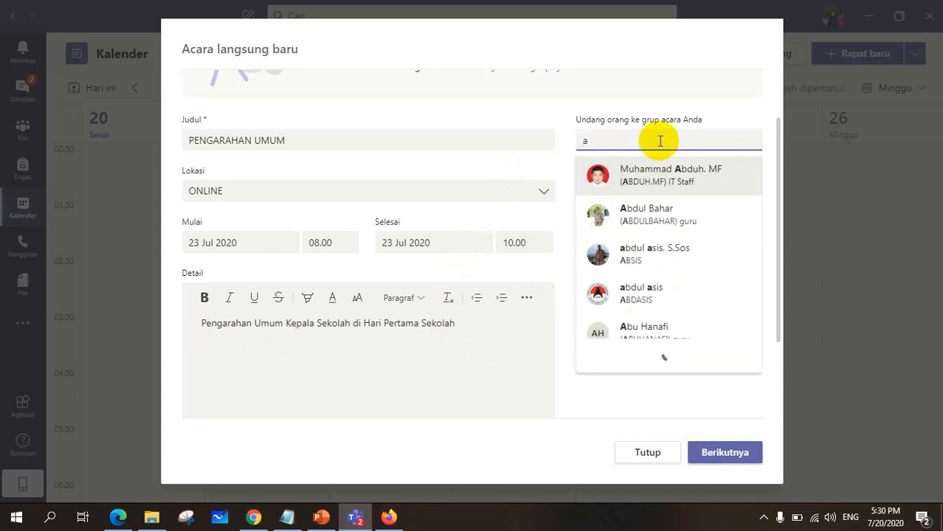
left_click(673, 185)
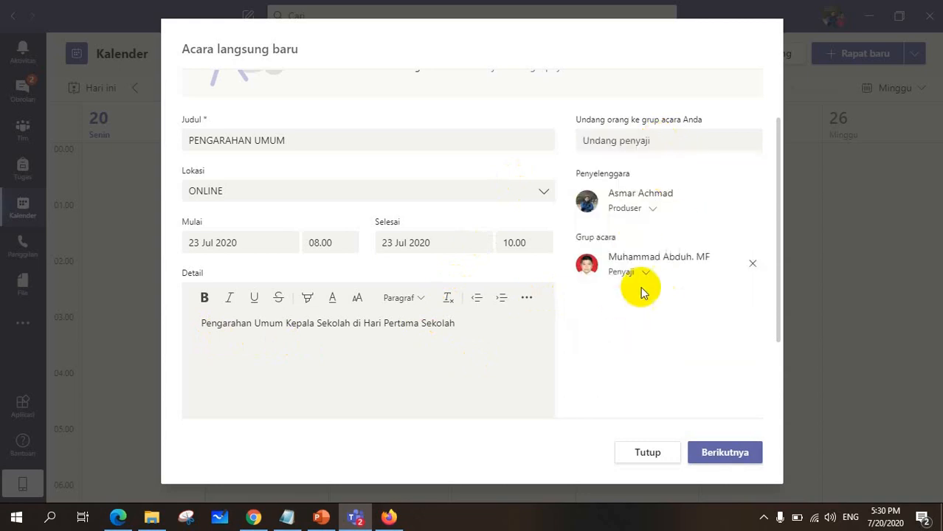
scroll(664, 347, "down", 3)
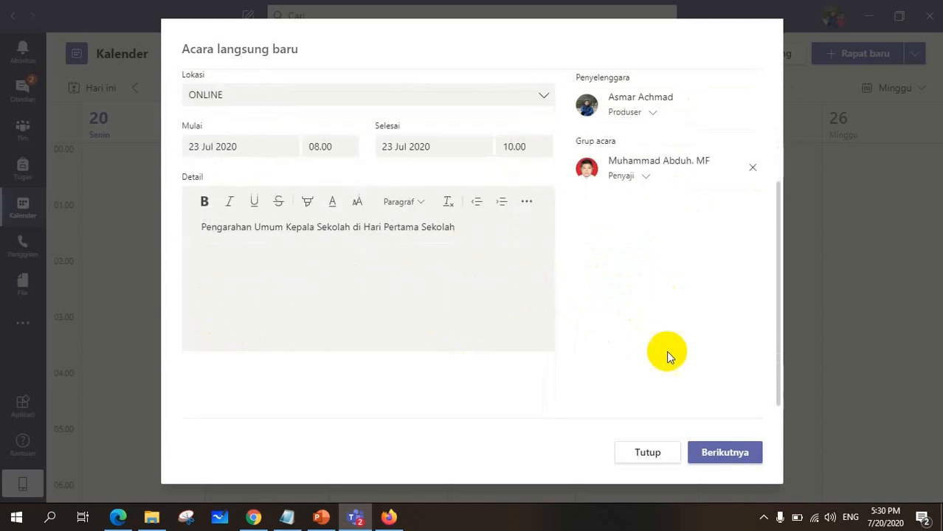
left_click(729, 458)
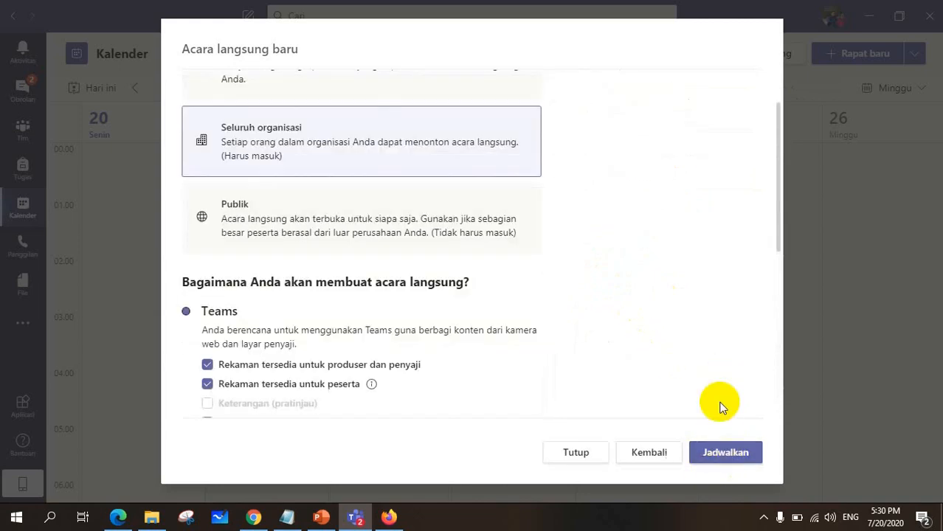
Try the Orang dan grup and Publik permissions for the live event and return to Seluruh organisasi.
scroll(418, 258, "up", 2)
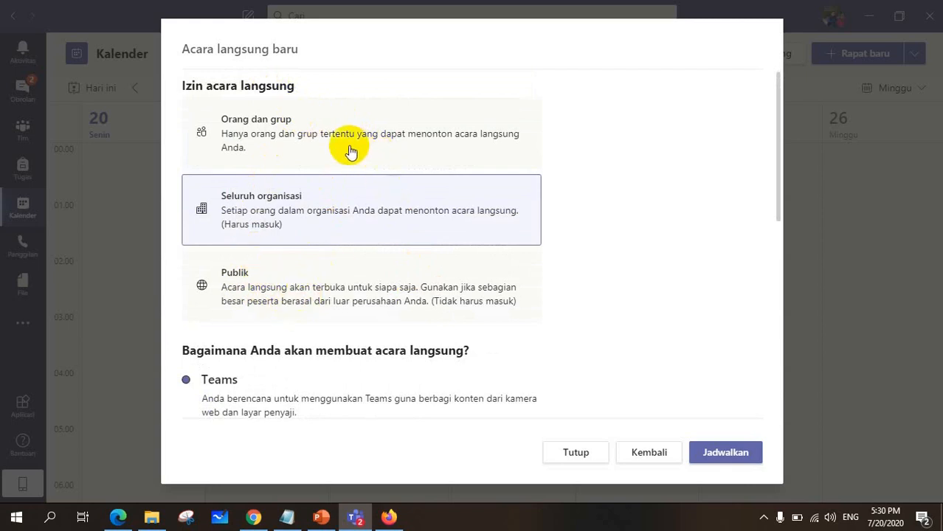
left_click(277, 141)
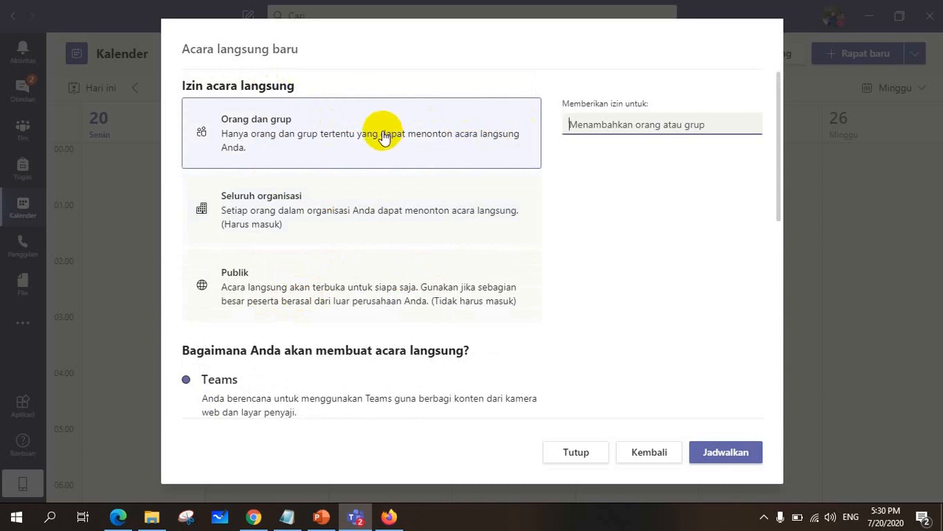
left_click(599, 128)
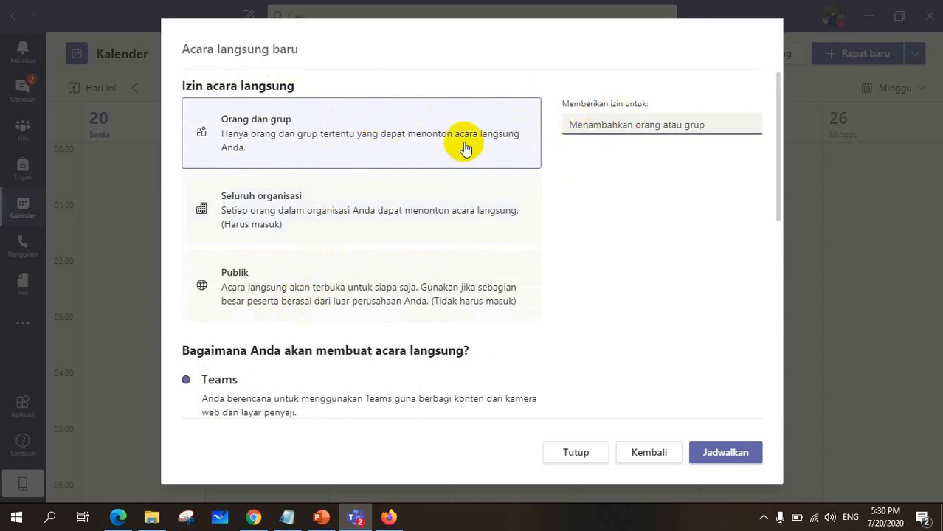
left_click(275, 216)
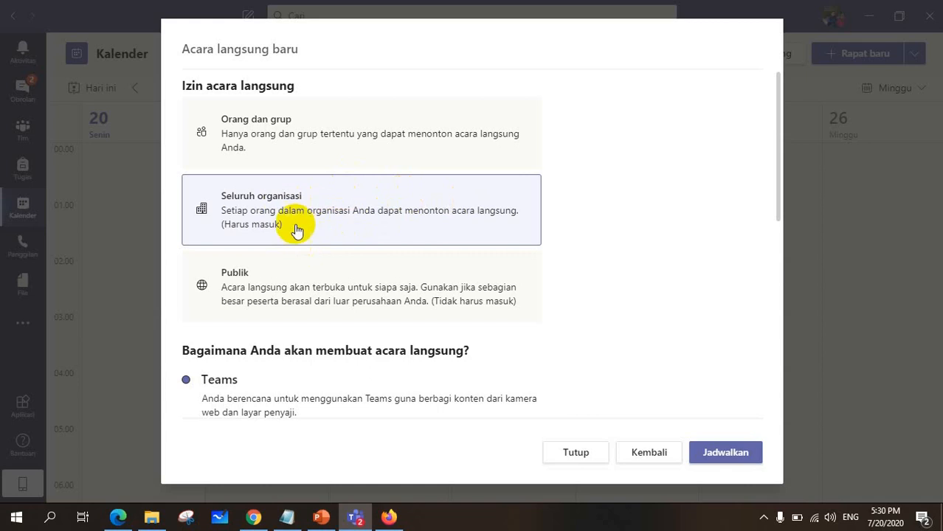
left_click(320, 299)
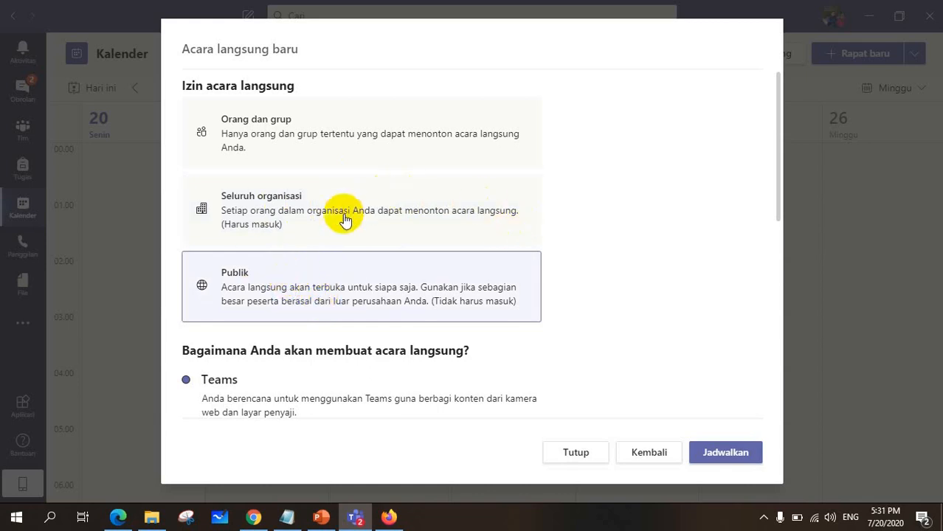
left_click(288, 223)
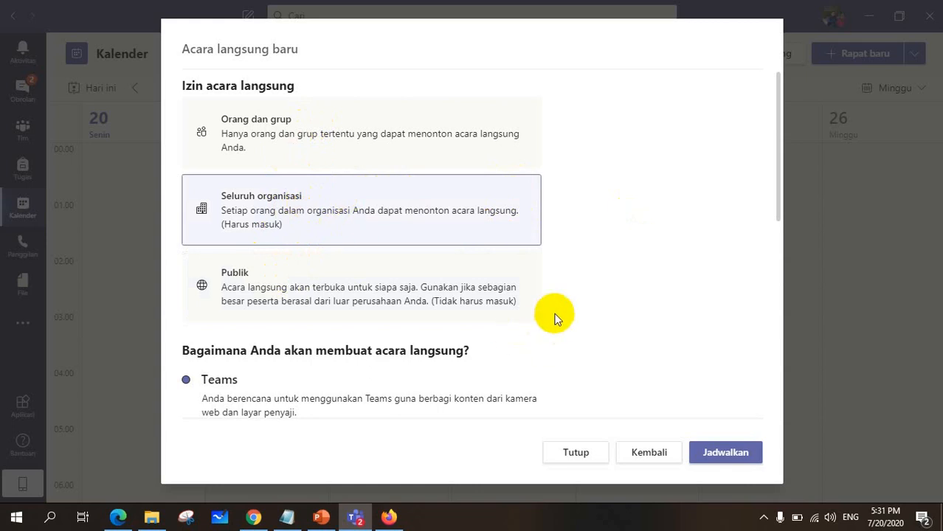
Review the production and support options, schedule the organisation-wide live event, and copy its attendee link.
scroll(465, 273, "down", 1)
scroll(464, 274, "down", 3)
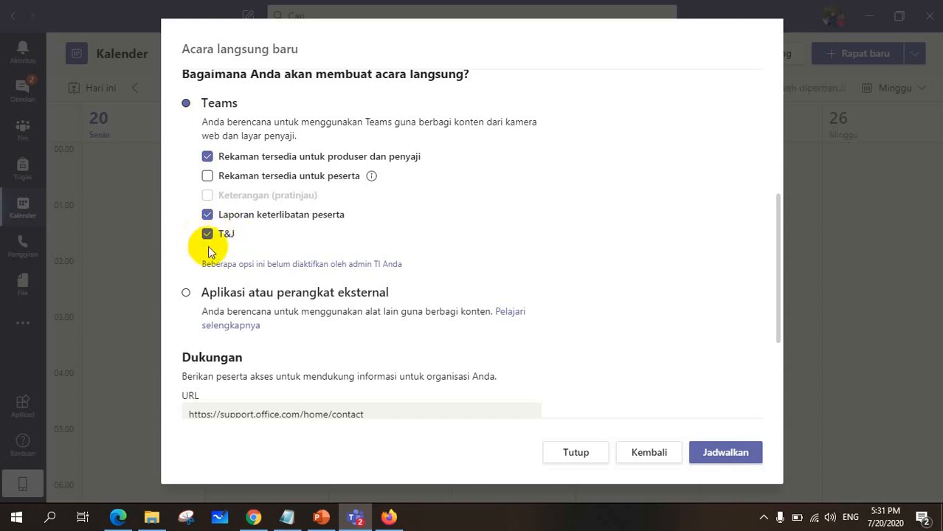
scroll(340, 243, "down", 3)
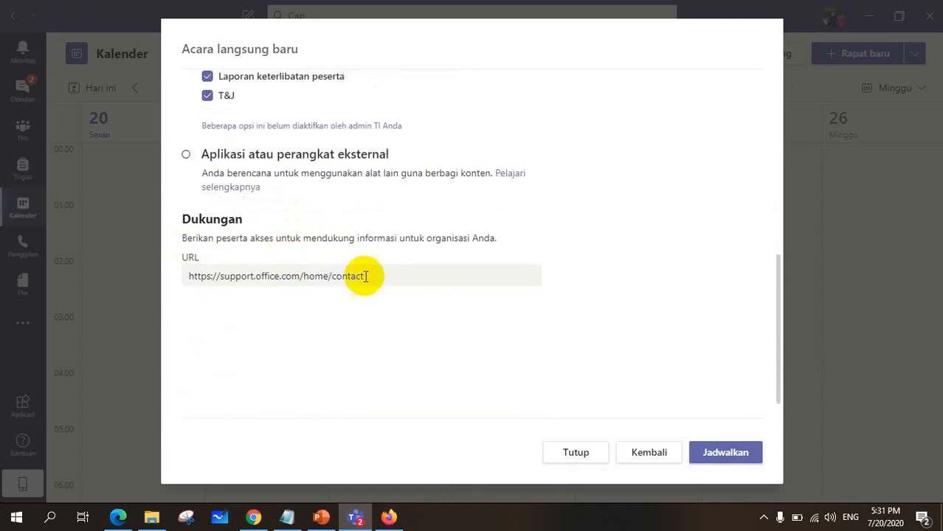
scroll(331, 293, "up", 8)
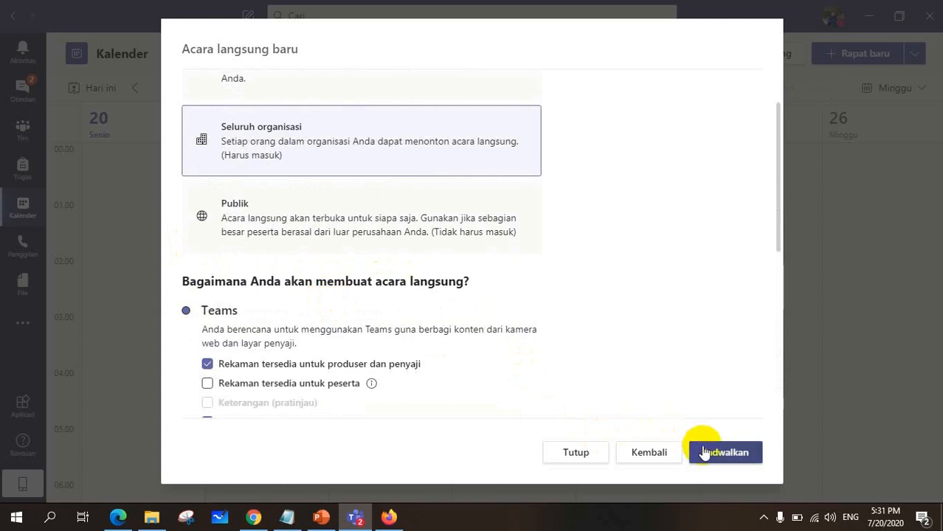
left_click(731, 459)
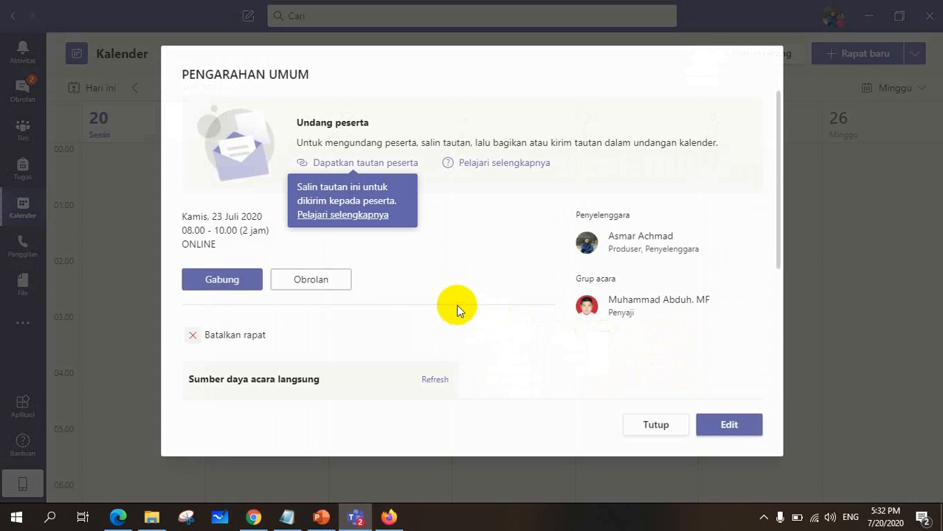
left_click(369, 169)
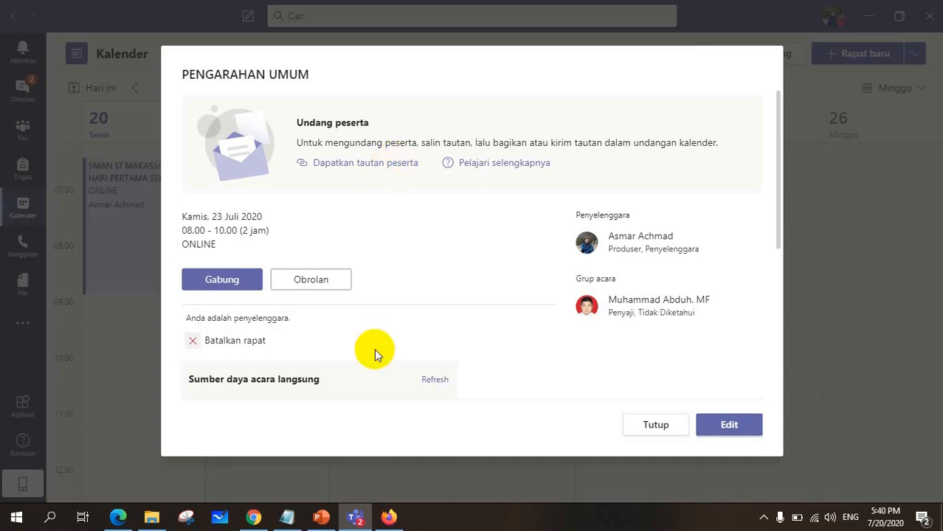
Join the PENGARAHAN UMUM live event as producer and dismiss the display-size notice.
left_click(222, 280)
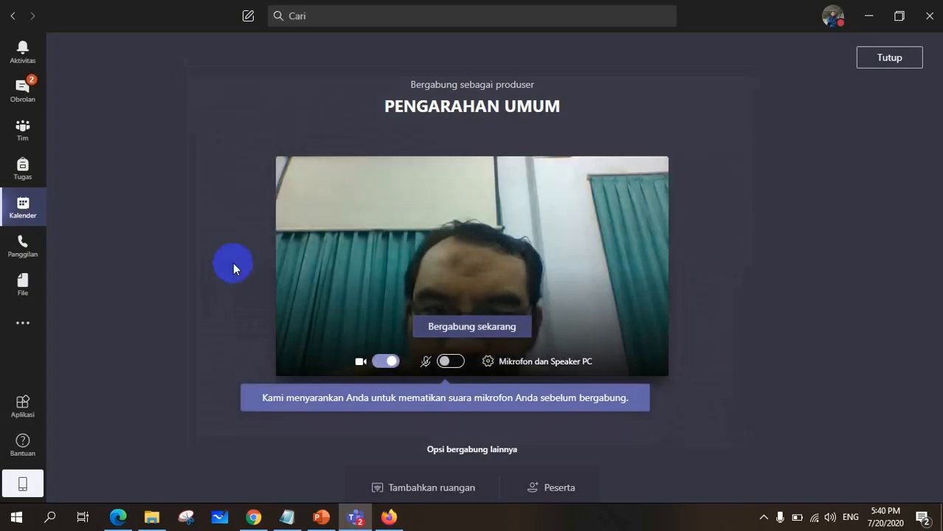
left_click(464, 334)
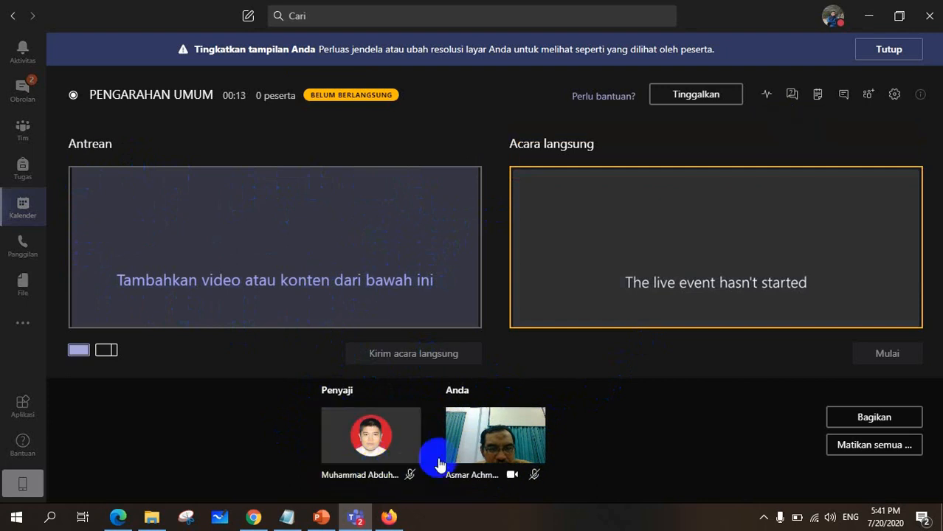
left_click(327, 447)
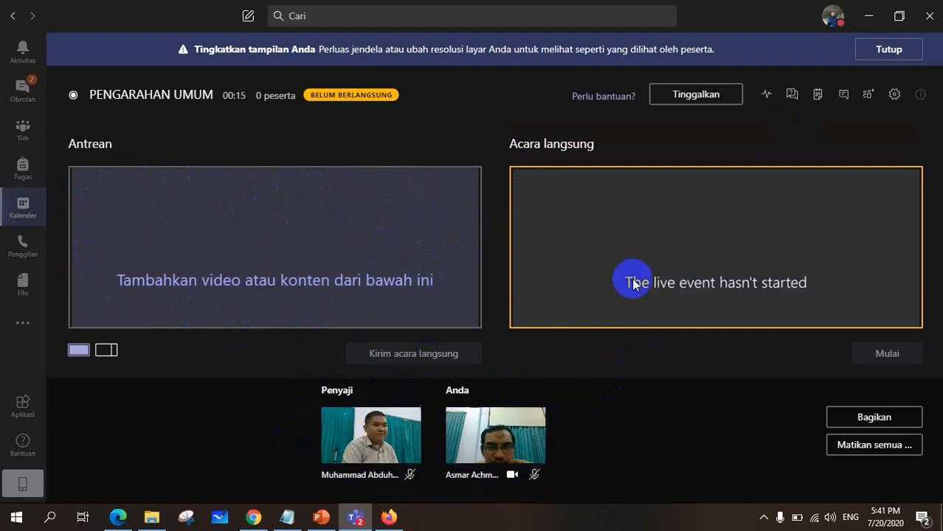
left_click(890, 50)
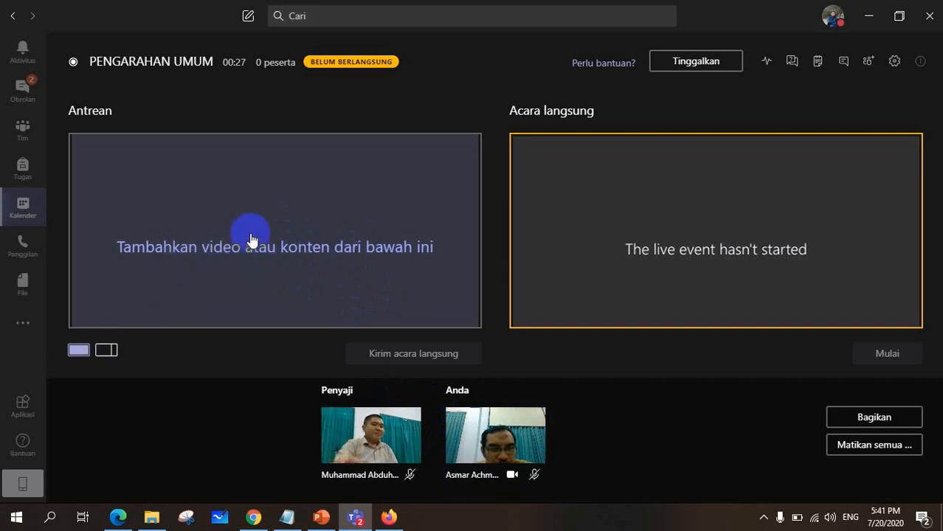
Try the content-plus-video layout, return to the single-source layout and queue the producer's own camera feed.
left_click(106, 350)
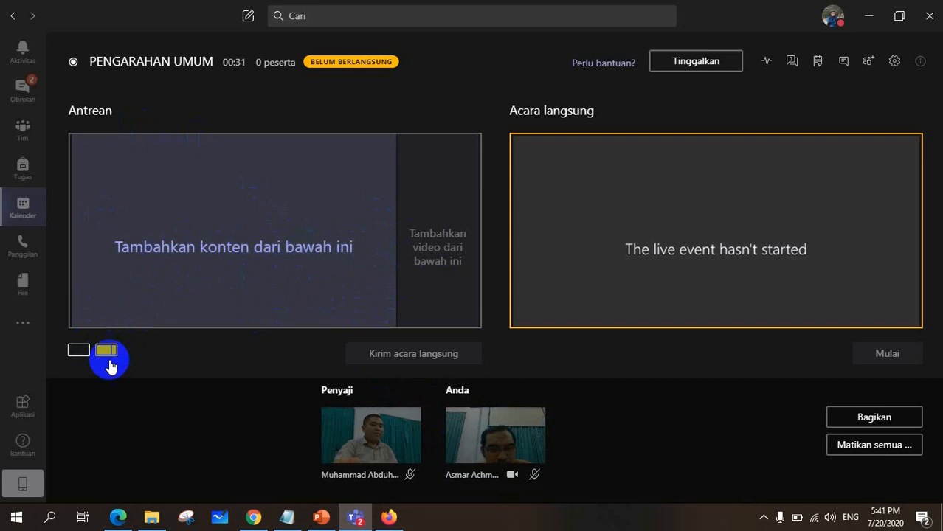
left_click(77, 351)
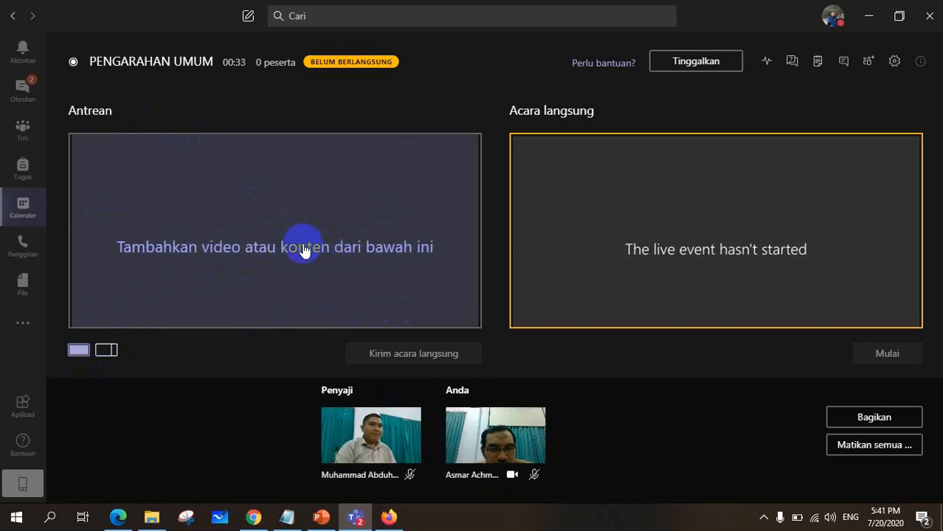
left_click(491, 451)
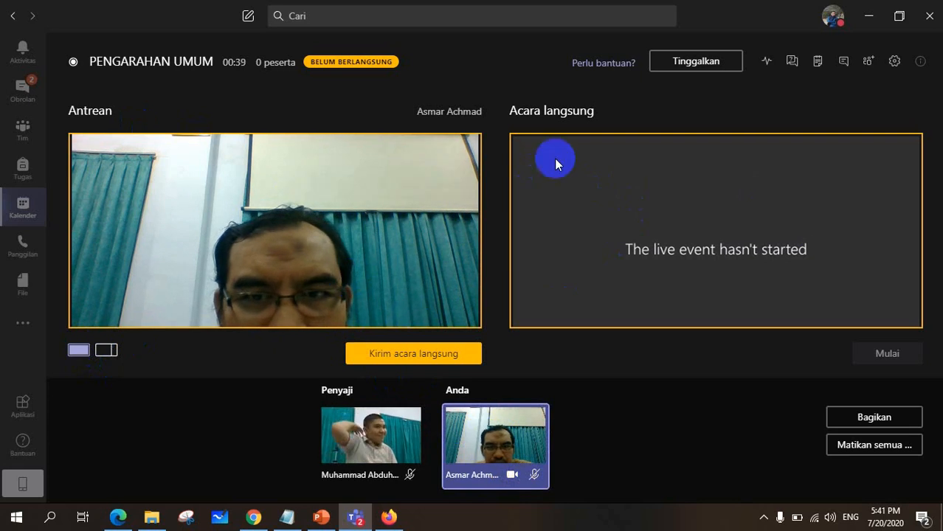
Send the queued camera feed to the live event and start the broadcast.
left_click(408, 359)
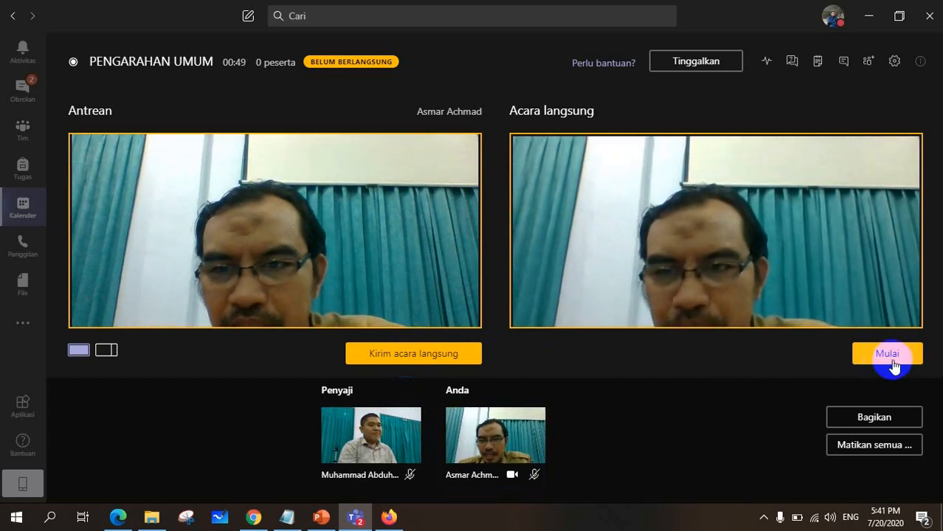
left_click(889, 356)
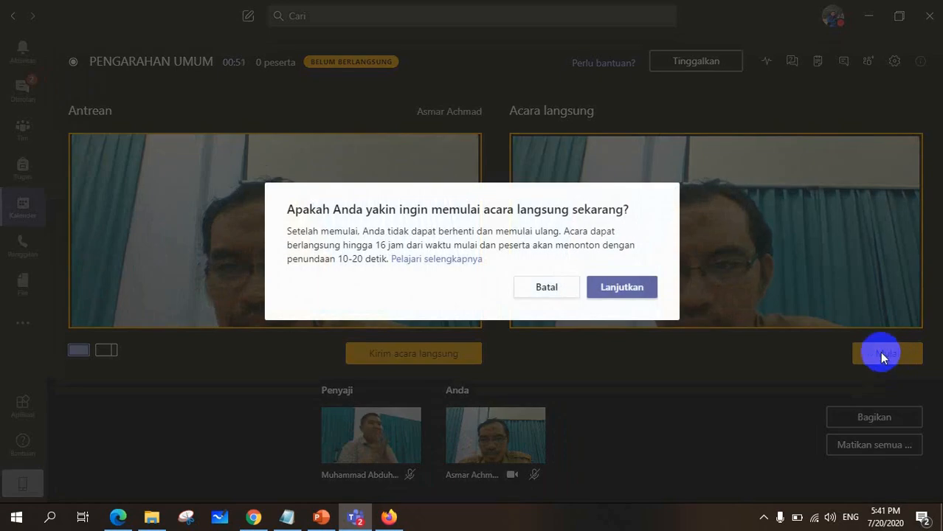
left_click(605, 289)
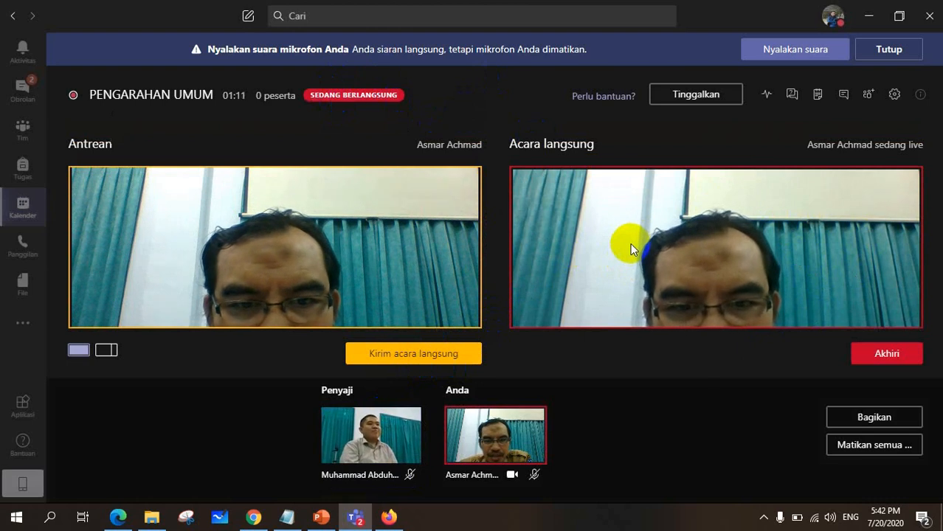
Queue the presenter's camera feed and send it live in place of the producer's.
left_click(361, 439)
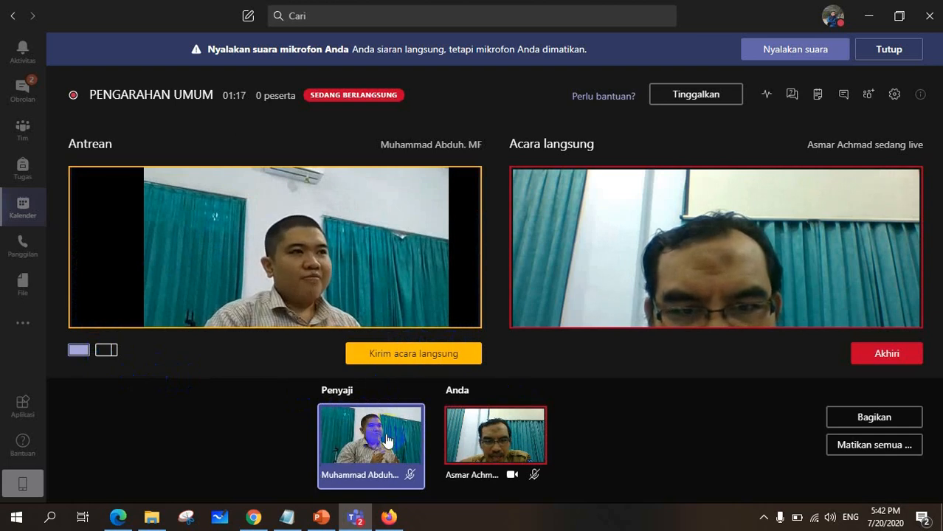
left_click(459, 353)
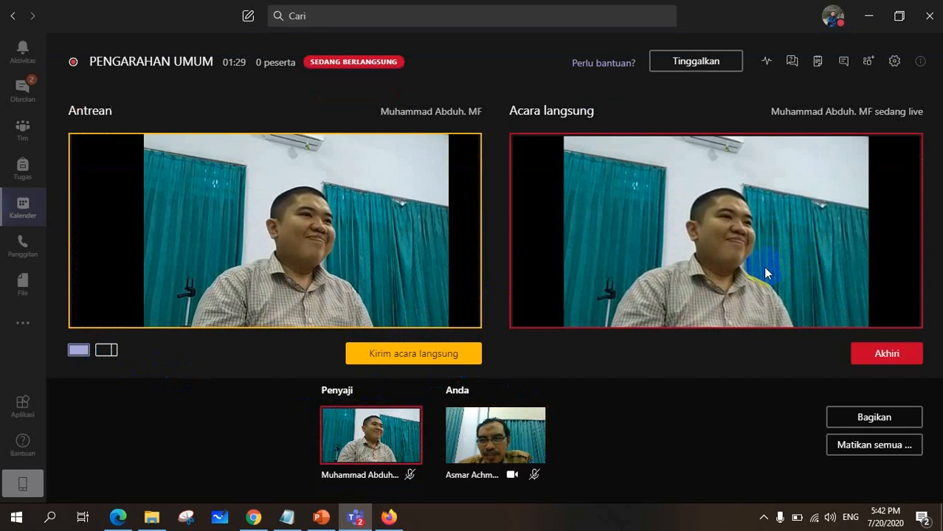
Examine the live event's health and performance, Q&A, meeting notes, chat and participants.
left_click(771, 66)
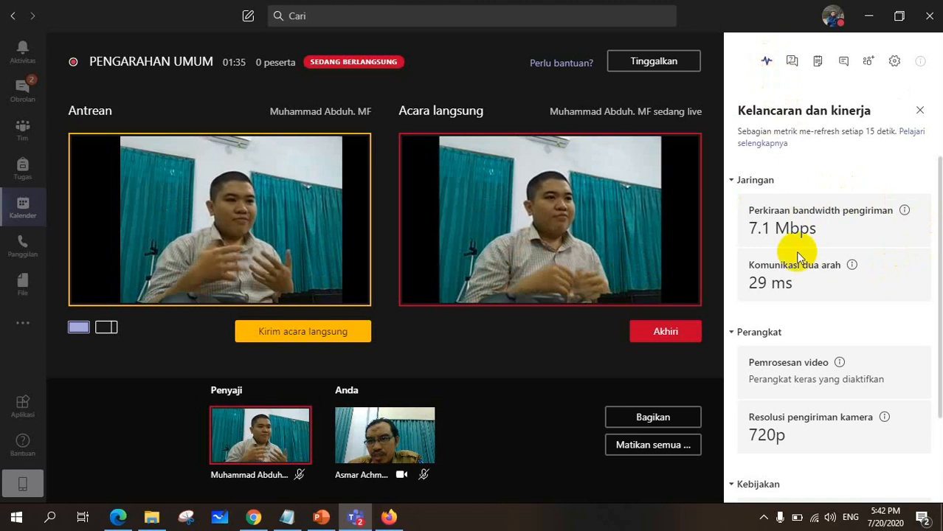
left_click(793, 62)
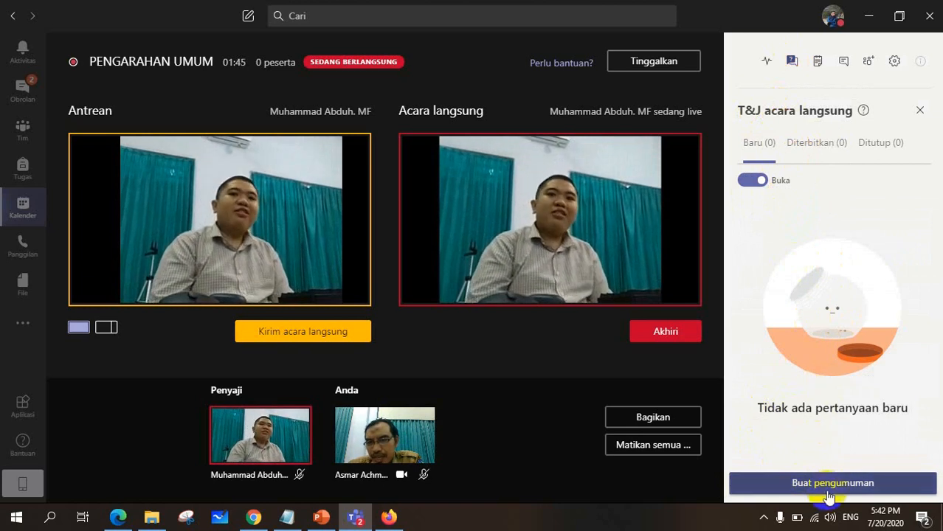
left_click(817, 61)
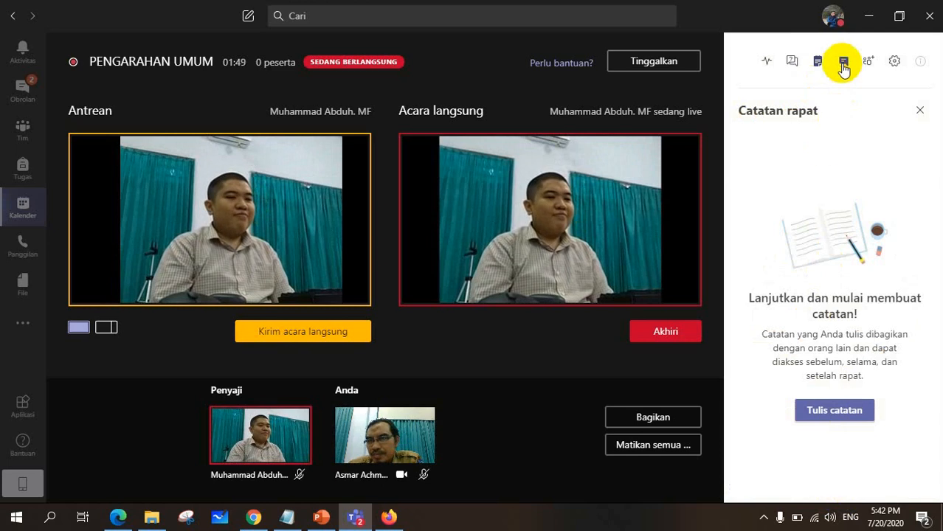
left_click(843, 62)
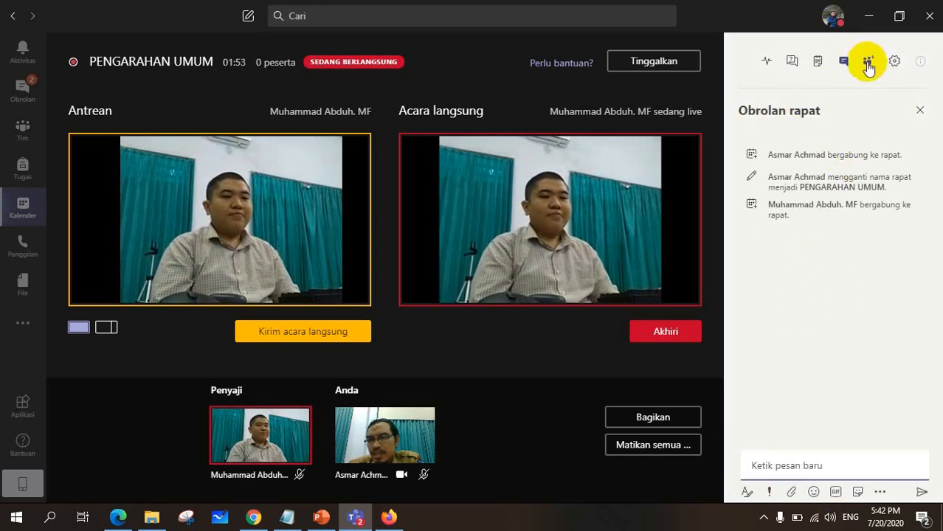
left_click(869, 64)
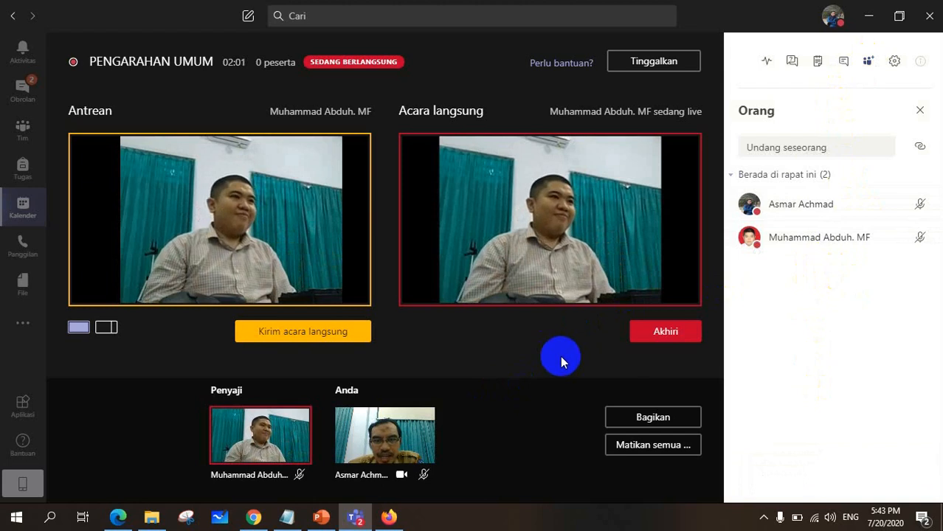
End the live event broadcast, leave the event and go to the overview of teams.
left_click(667, 333)
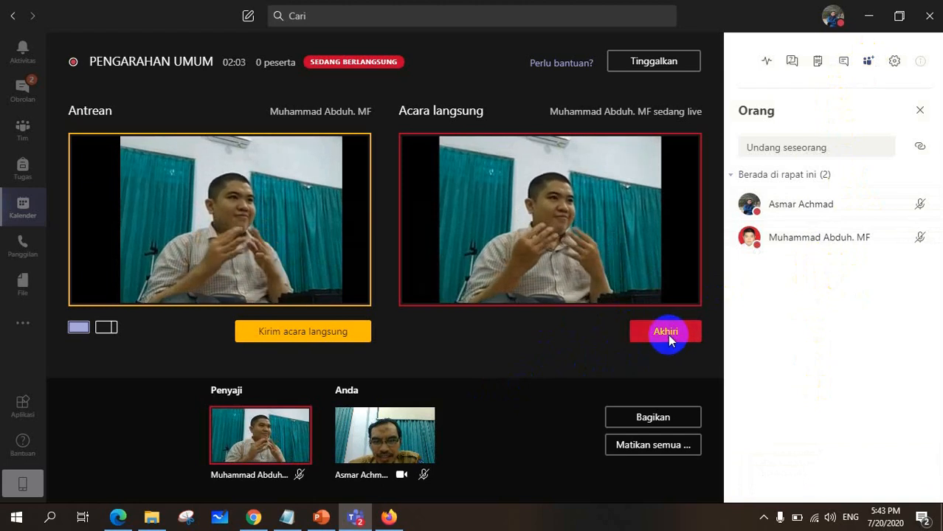
left_click(618, 285)
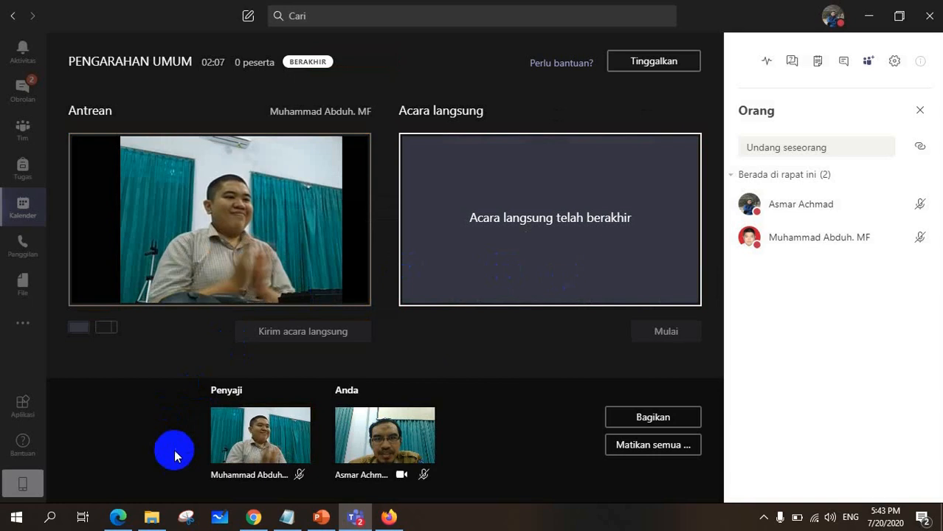
left_click(651, 66)
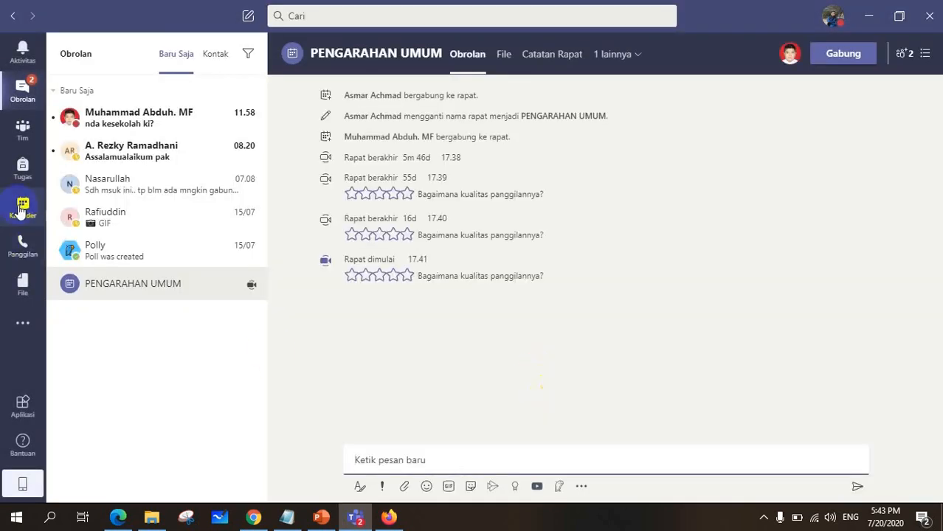
left_click(22, 131)
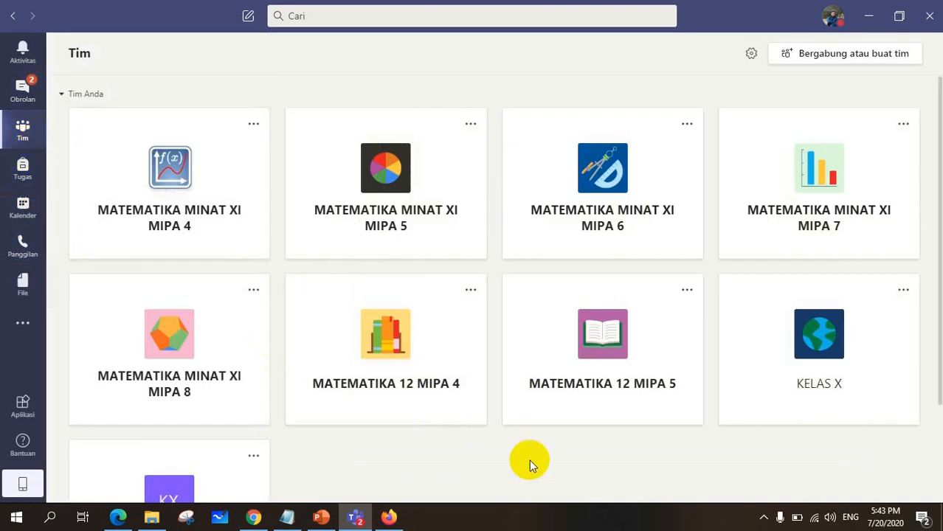